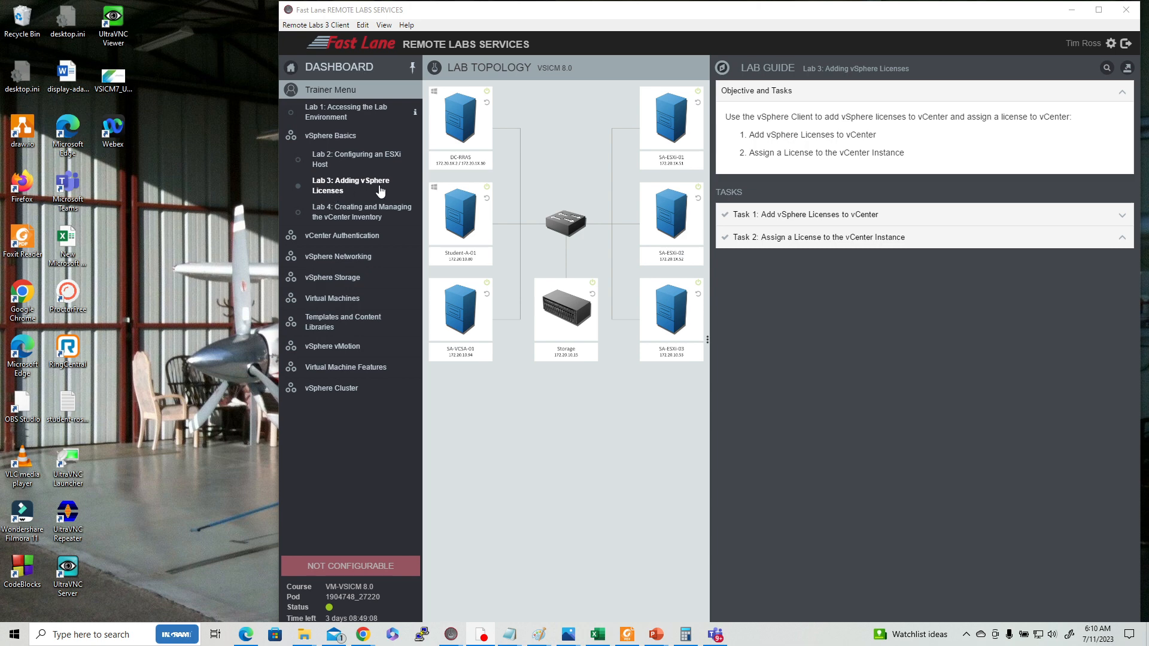
Open Lab 4: Creating and Managing the vCenter Inventory in the trainer menu.
click(341, 214)
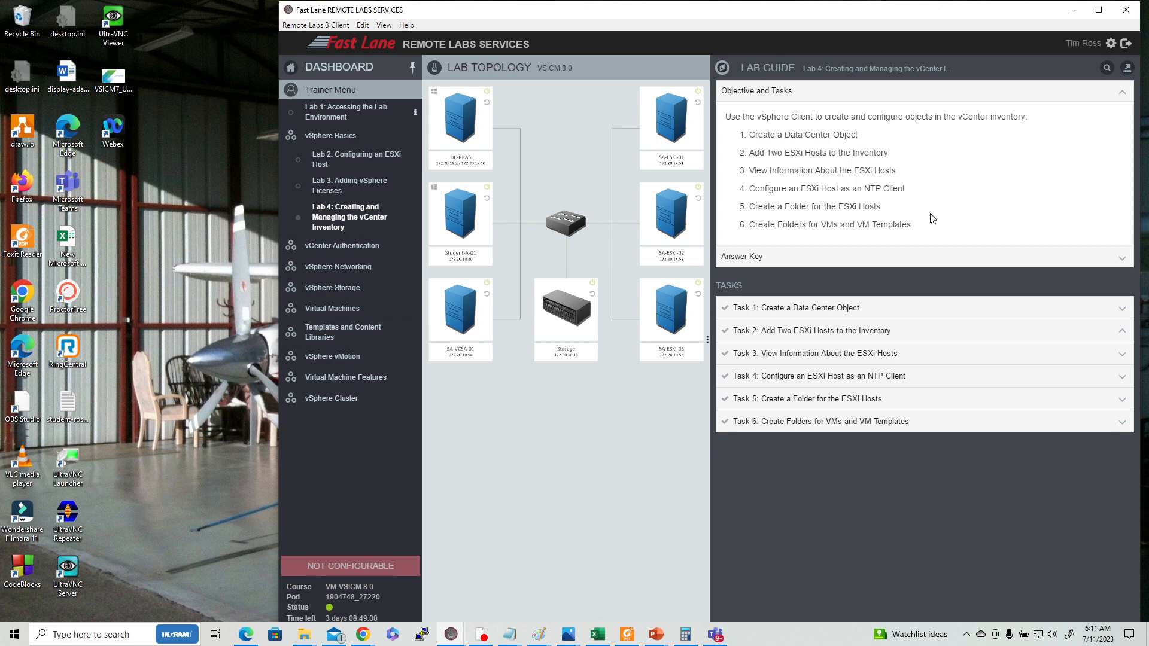
click(451, 635)
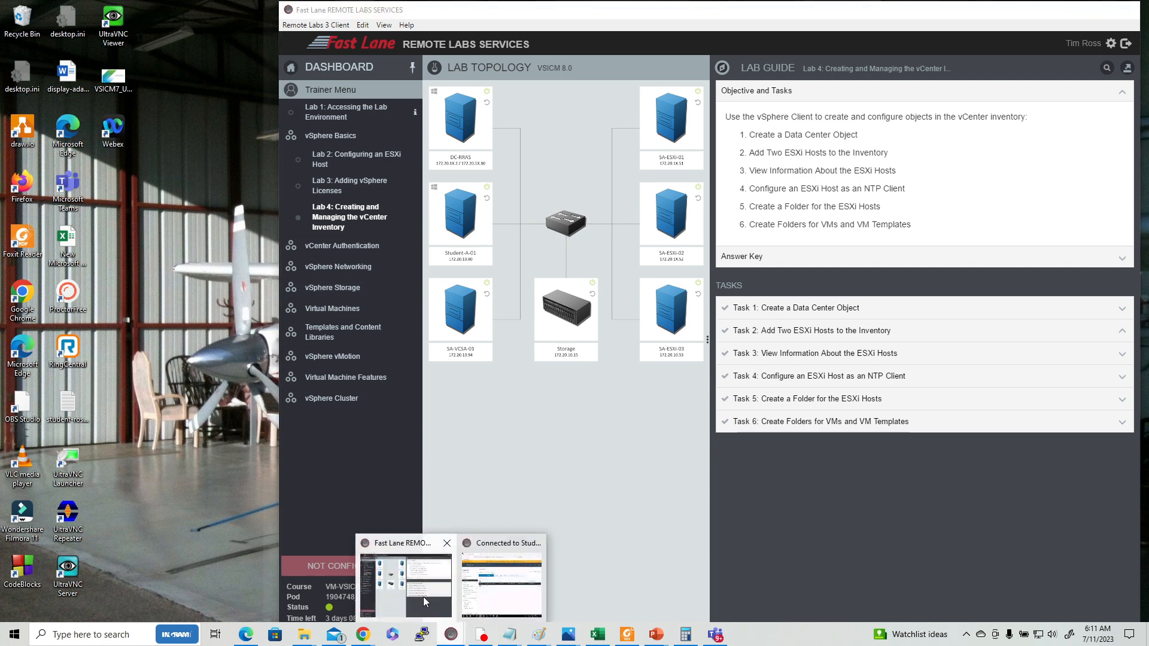
click(423, 598)
click(451, 634)
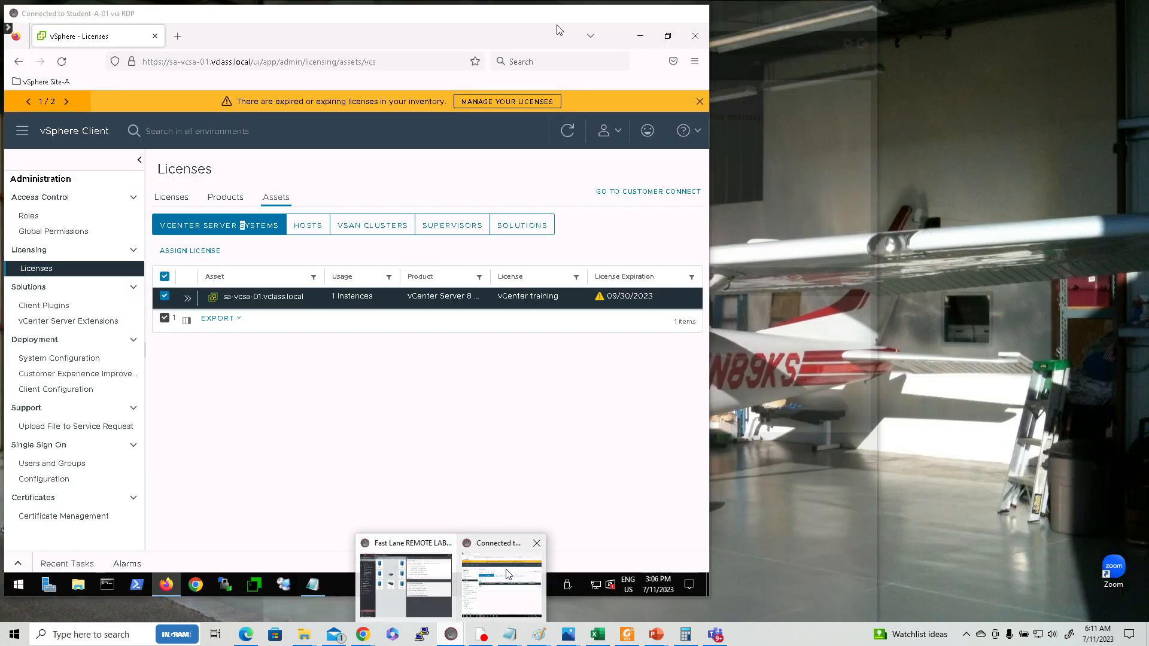
click(508, 573)
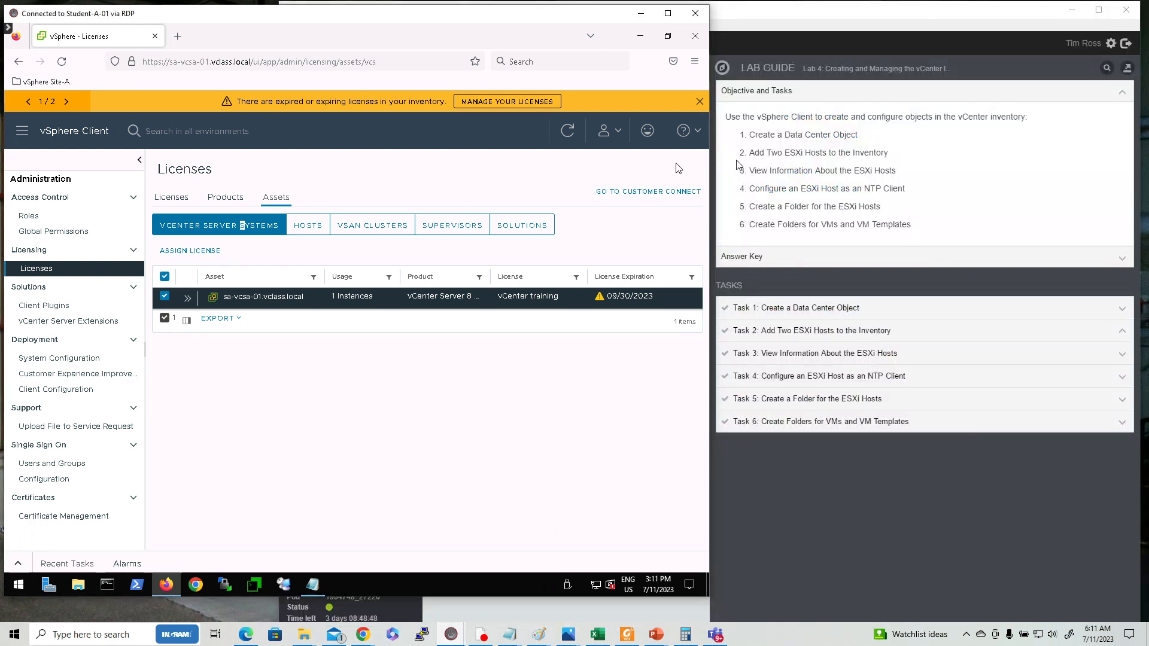
click(698, 42)
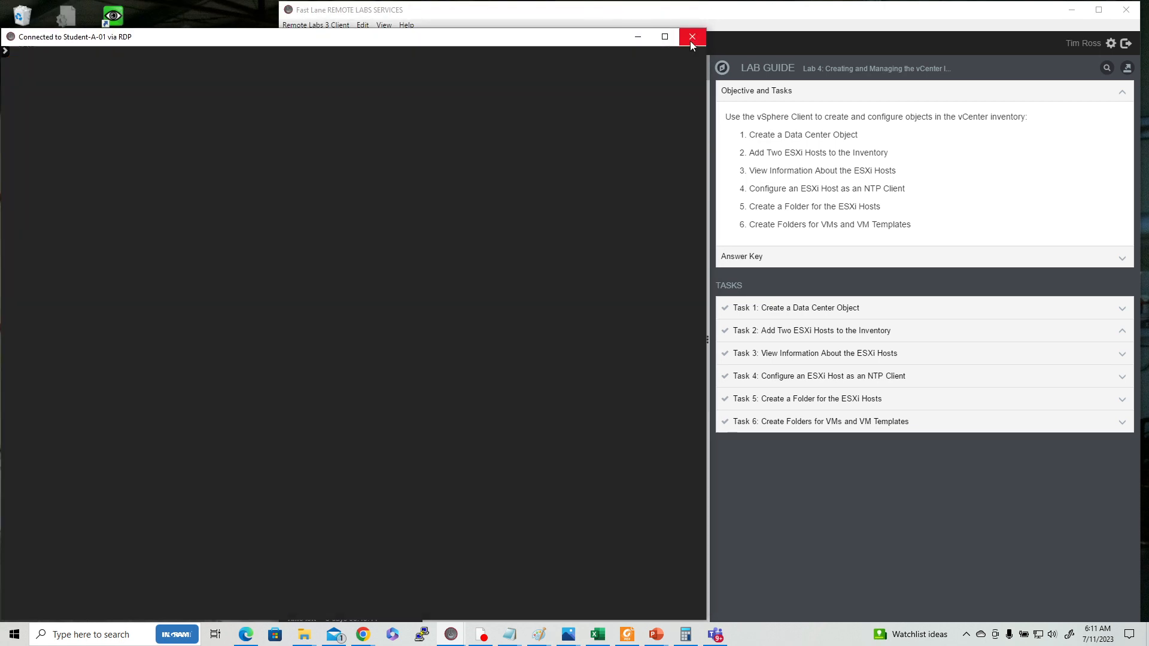
click(691, 42)
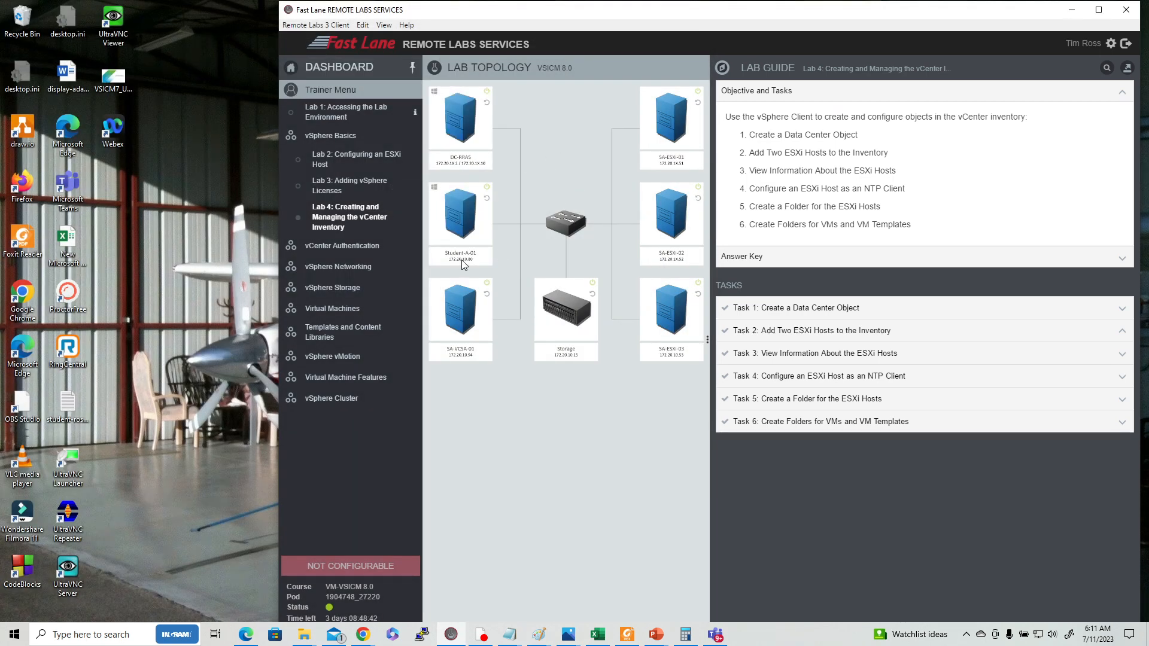
Open the Student-A-01 console from the lab topology, enlarge its window, and enable controls.
double_click(434, 189)
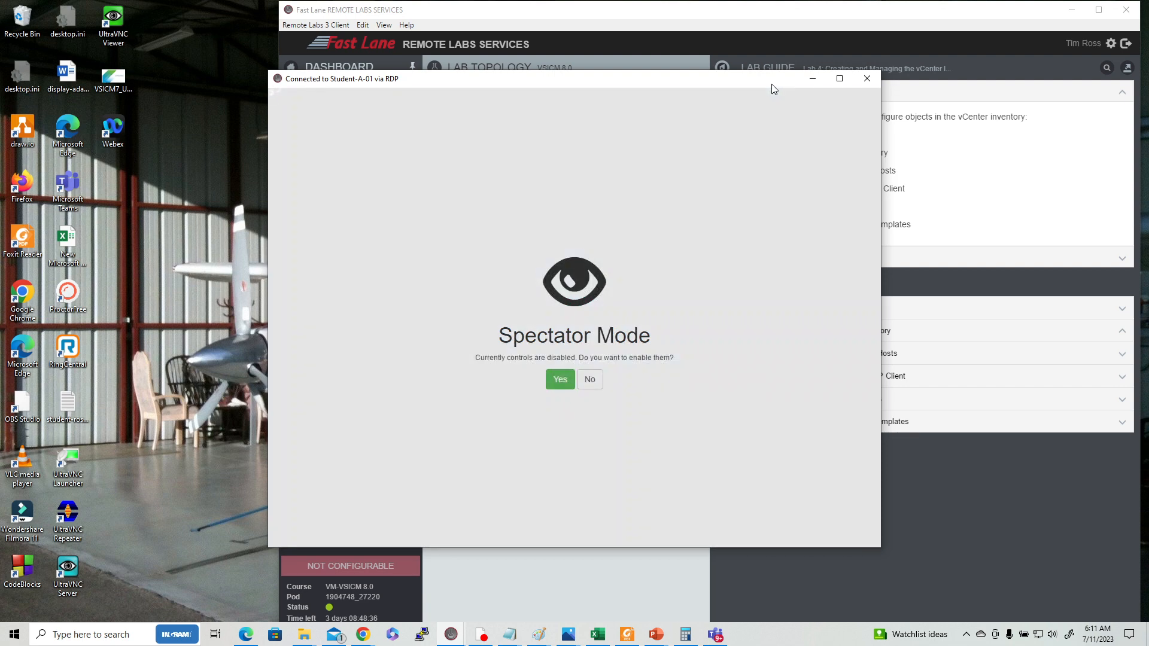
drag(771, 83, 513, 20)
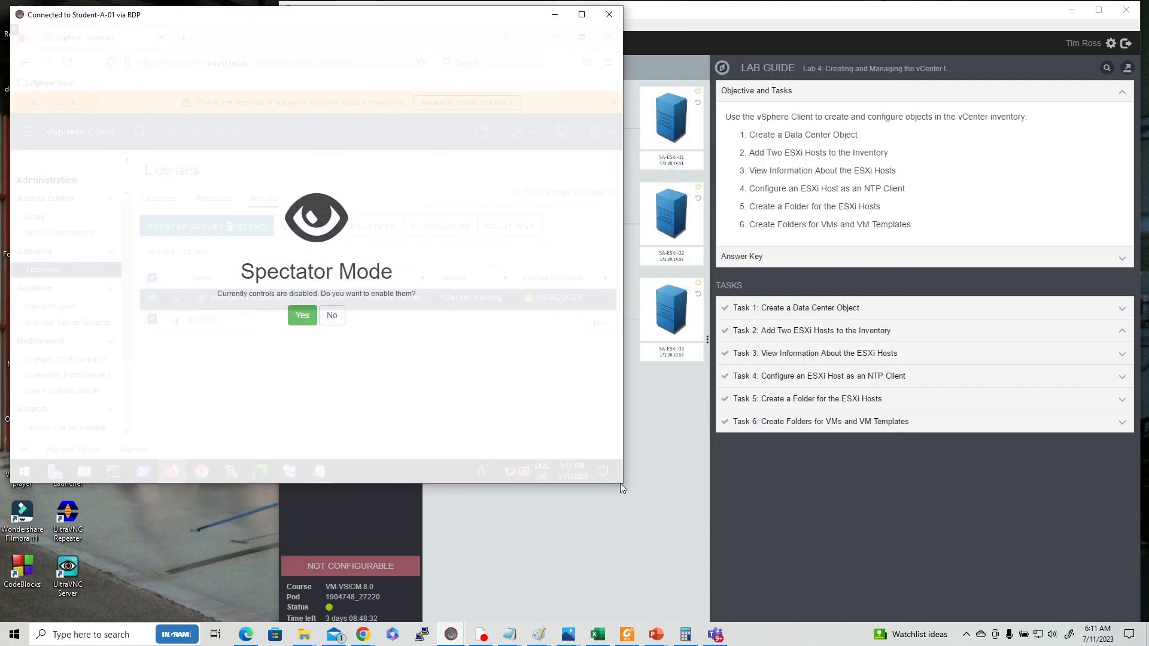
drag(625, 484, 708, 483)
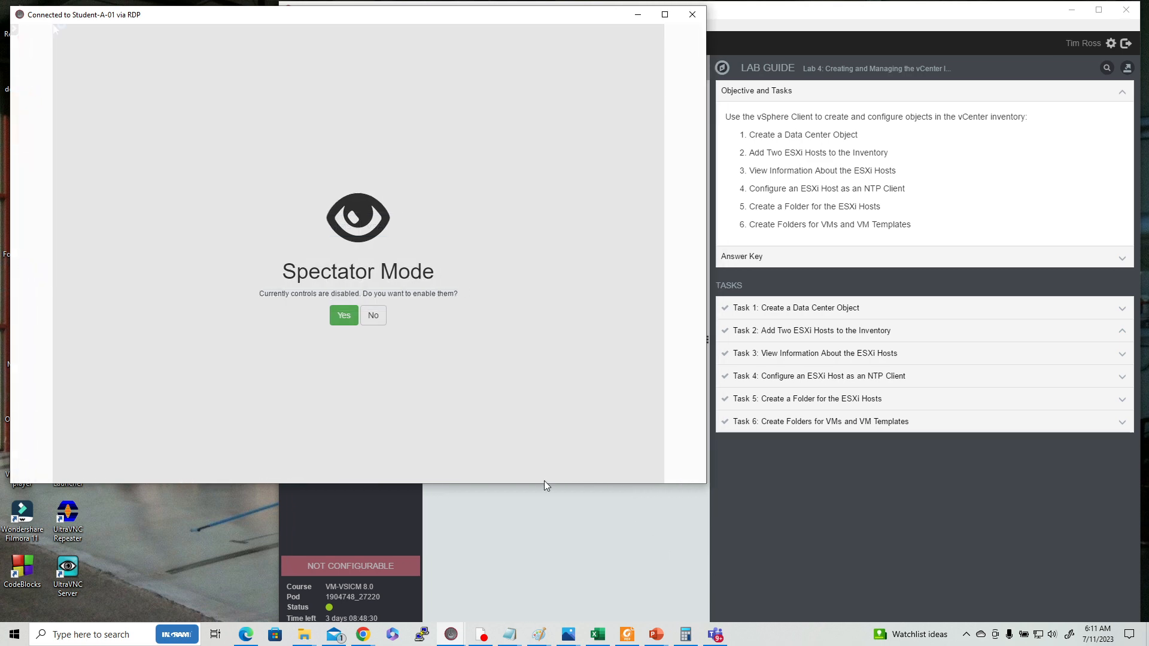
drag(563, 484, 584, 572)
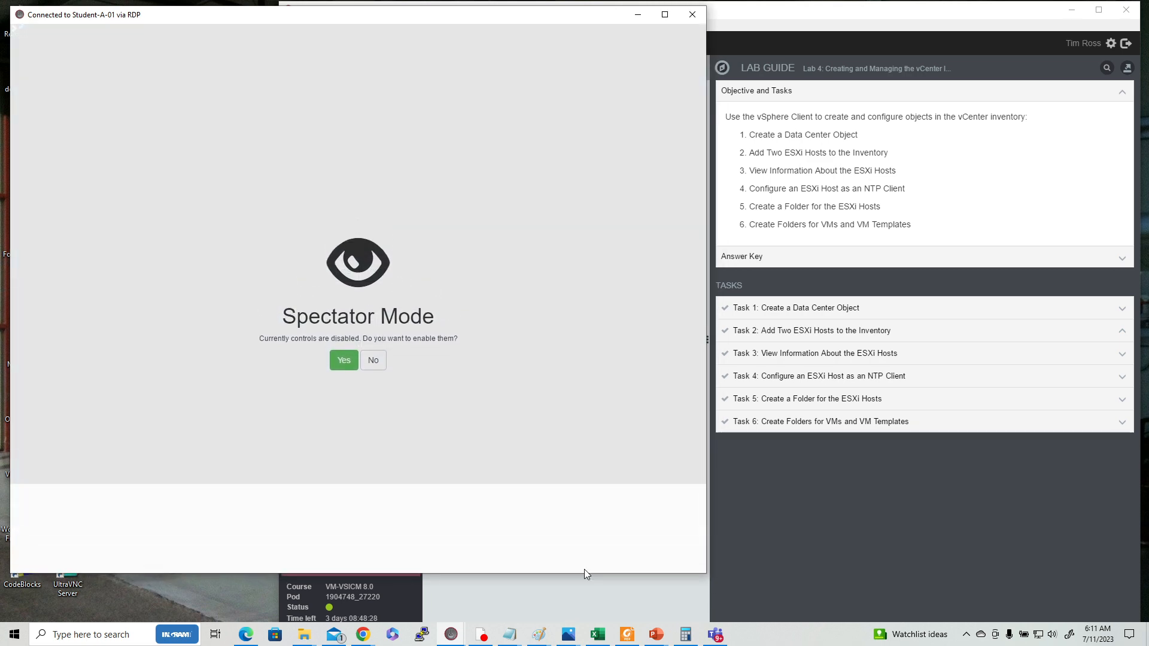
click(353, 365)
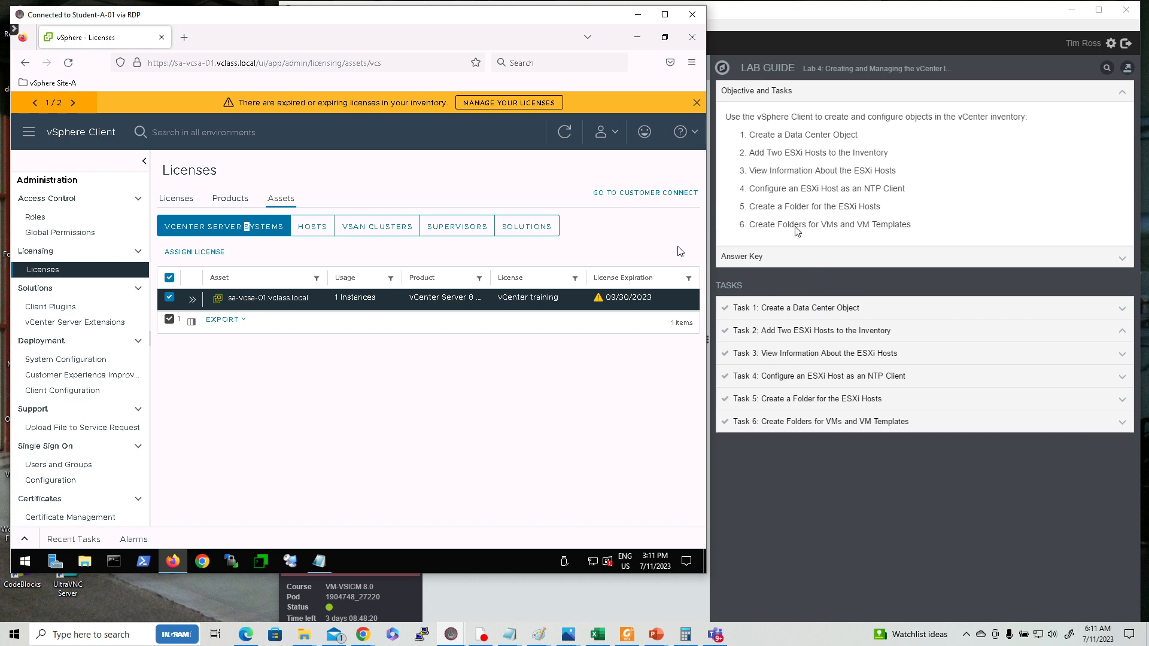
Expand the Task 1: Create a Data Center Object instructions in the lab guide.
click(750, 89)
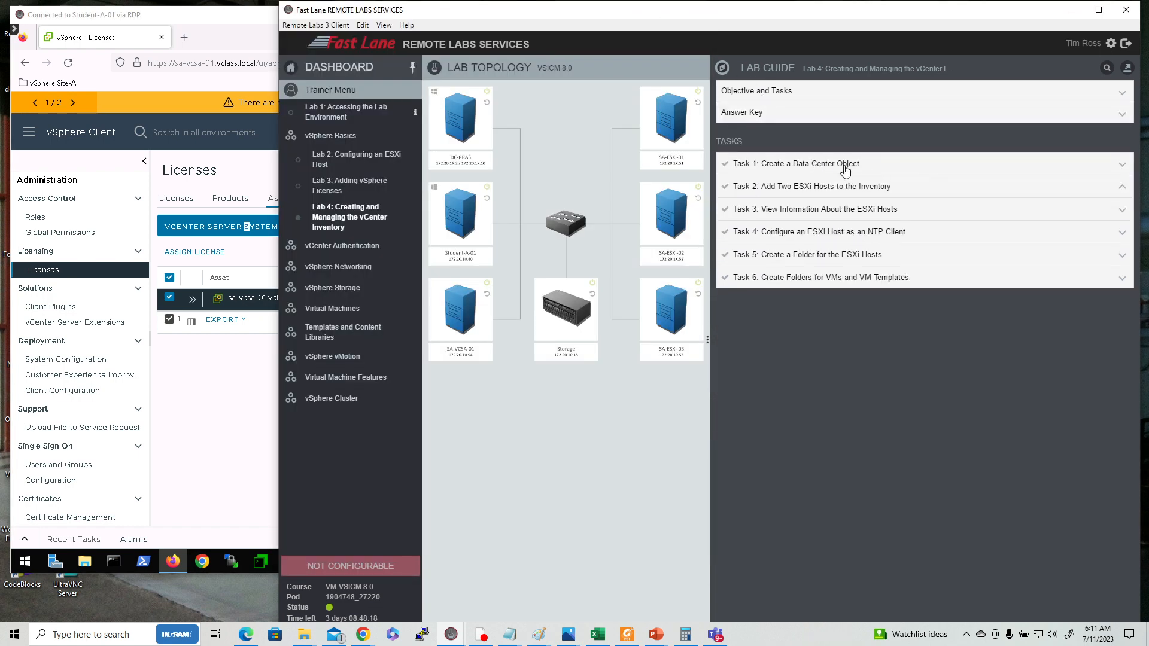
click(844, 167)
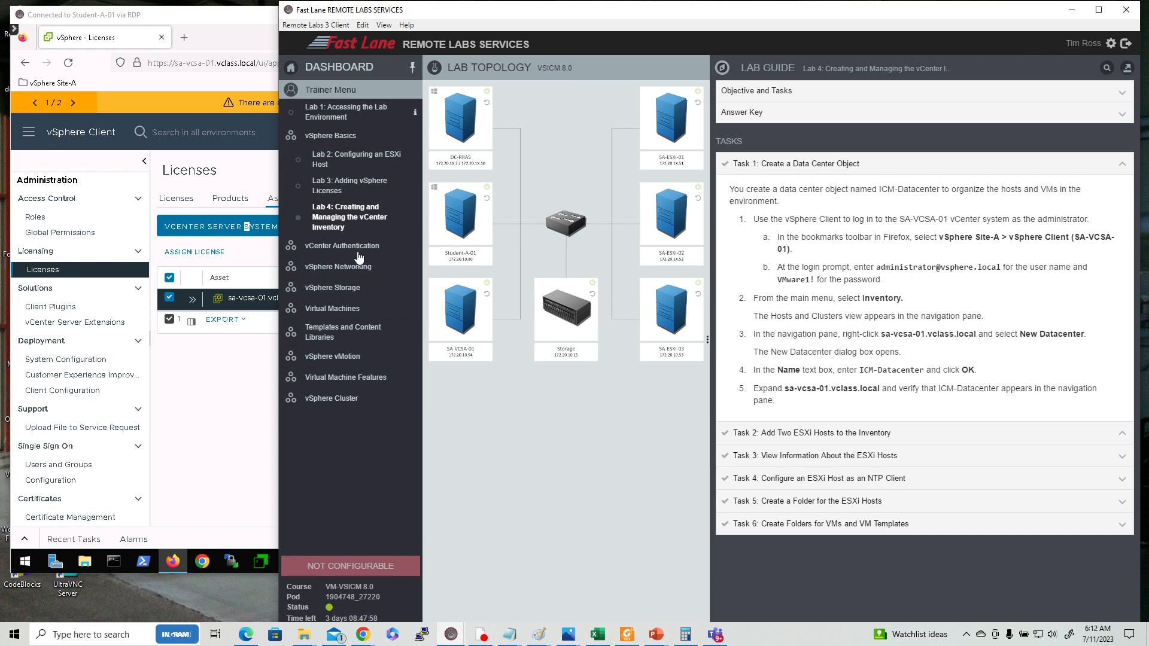
Open the Inventory view in the vSphere Client.
click(28, 137)
click(28, 133)
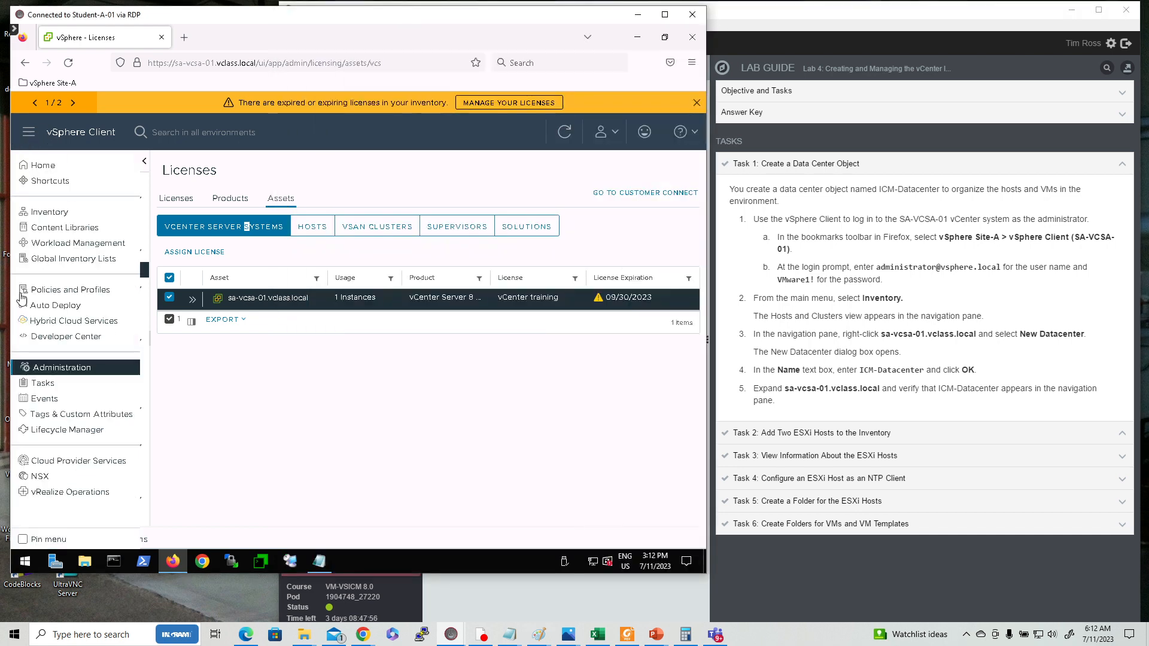
click(48, 212)
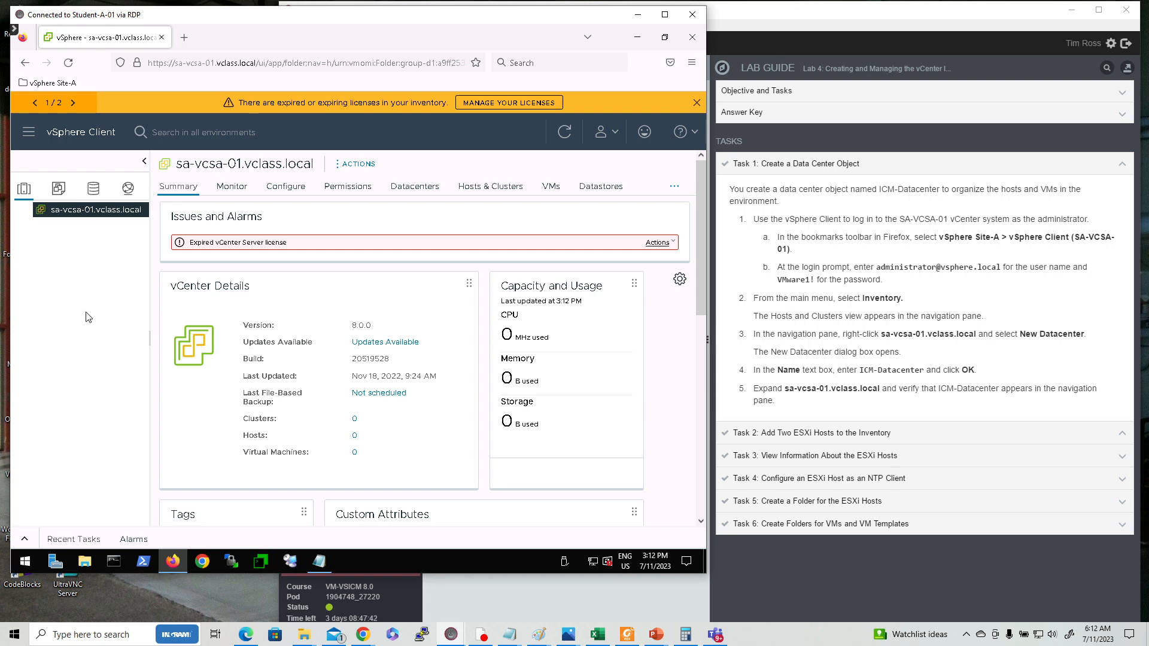
Create a new datacenter named ICM-Datacenter under sa-vcsa-01.vclass.local.
right_click(42, 211)
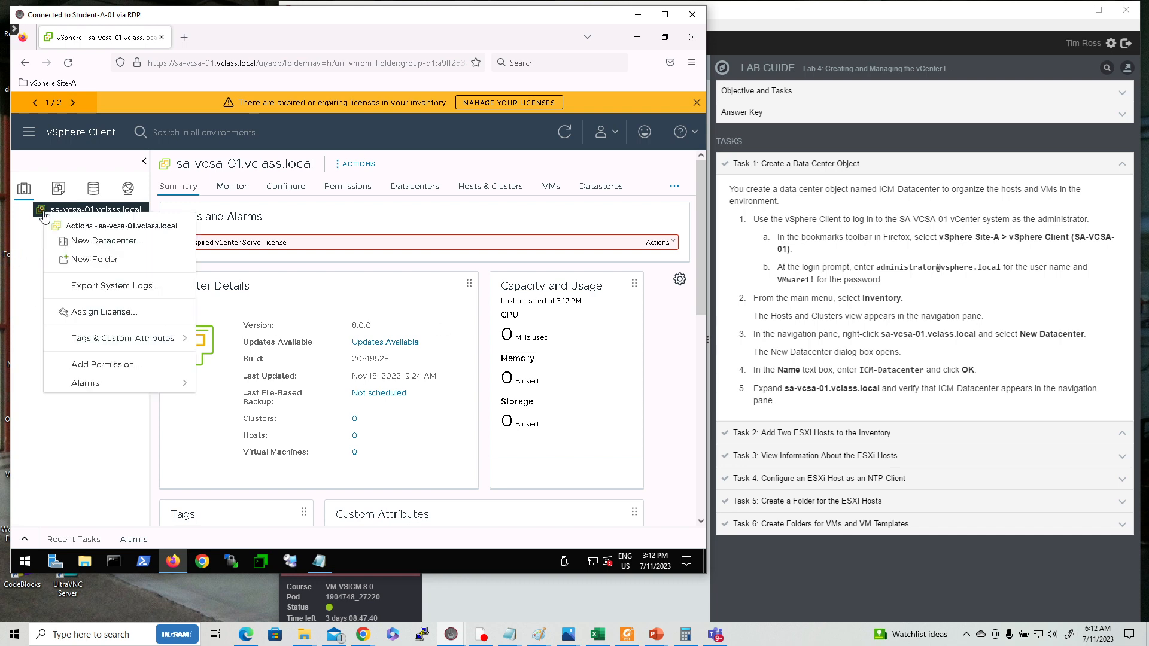
click(105, 242)
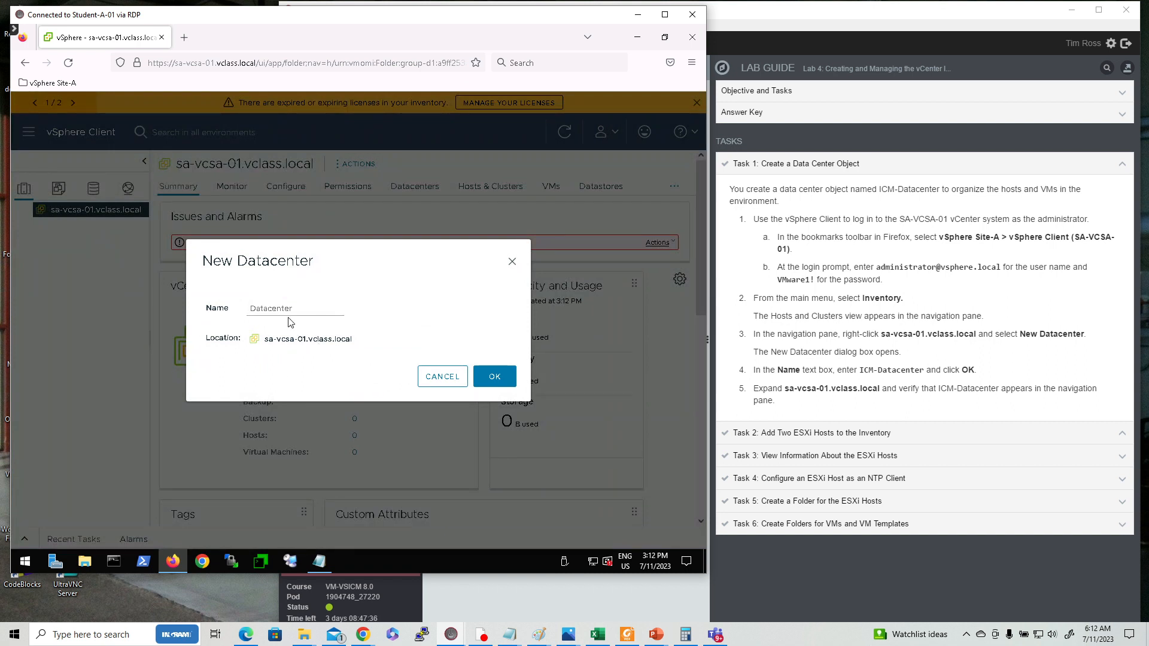
click(252, 308)
text(ICM-)
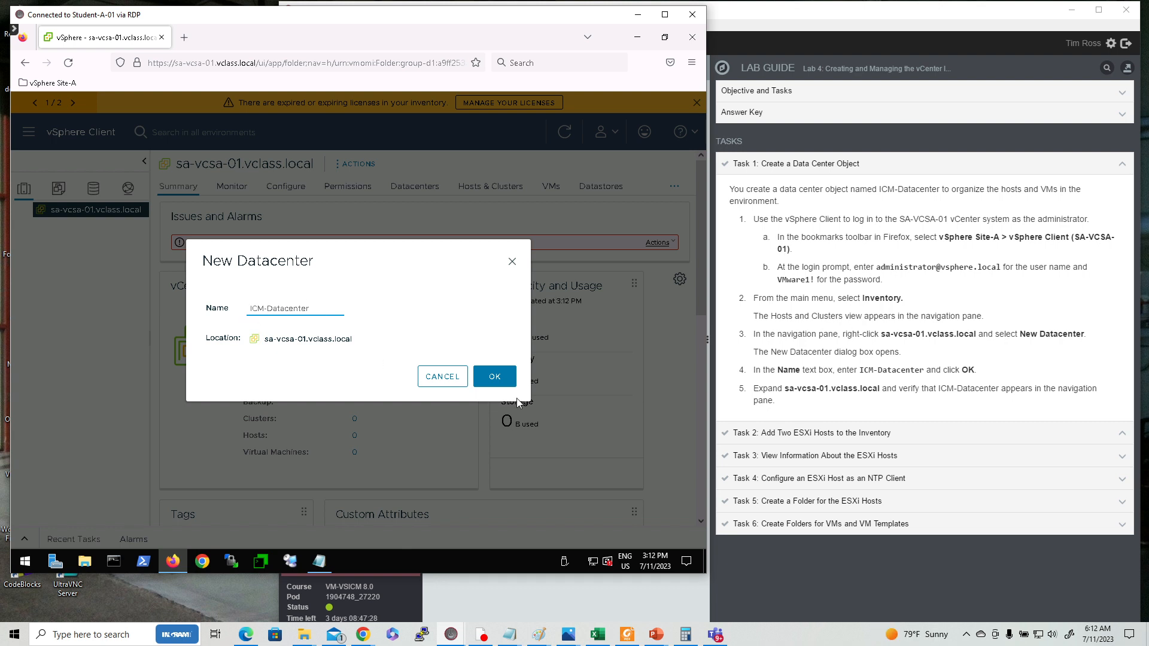
click(495, 377)
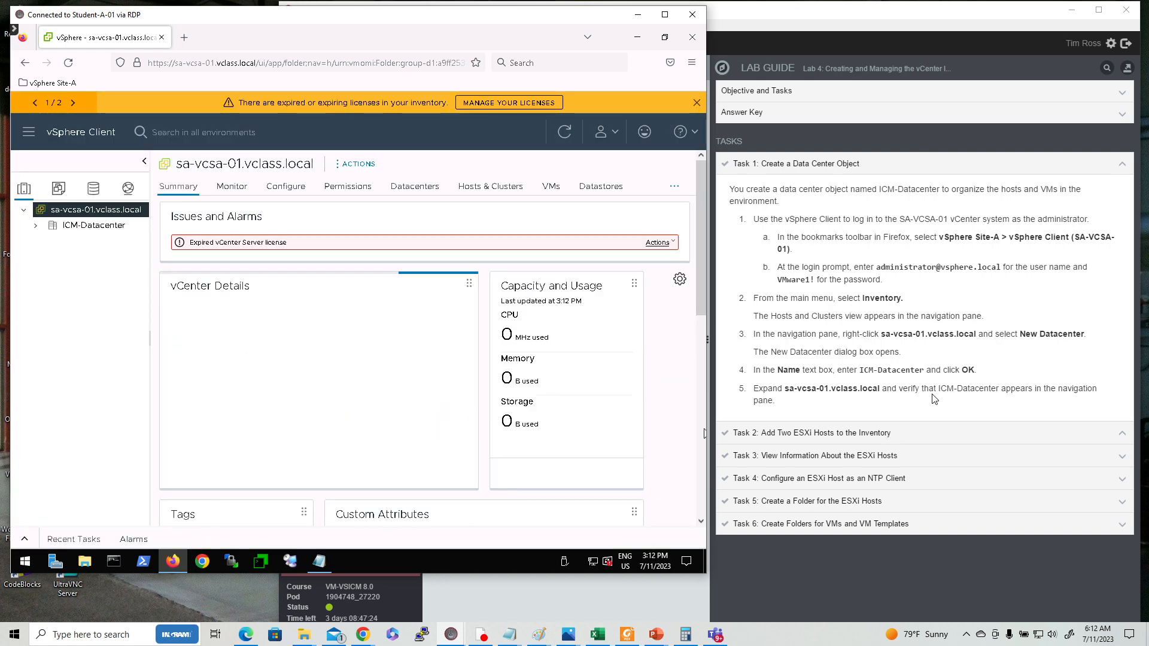
Expand the vCenter node in the navigation tree and open the Task 2 instructions in the lab guide.
click(24, 211)
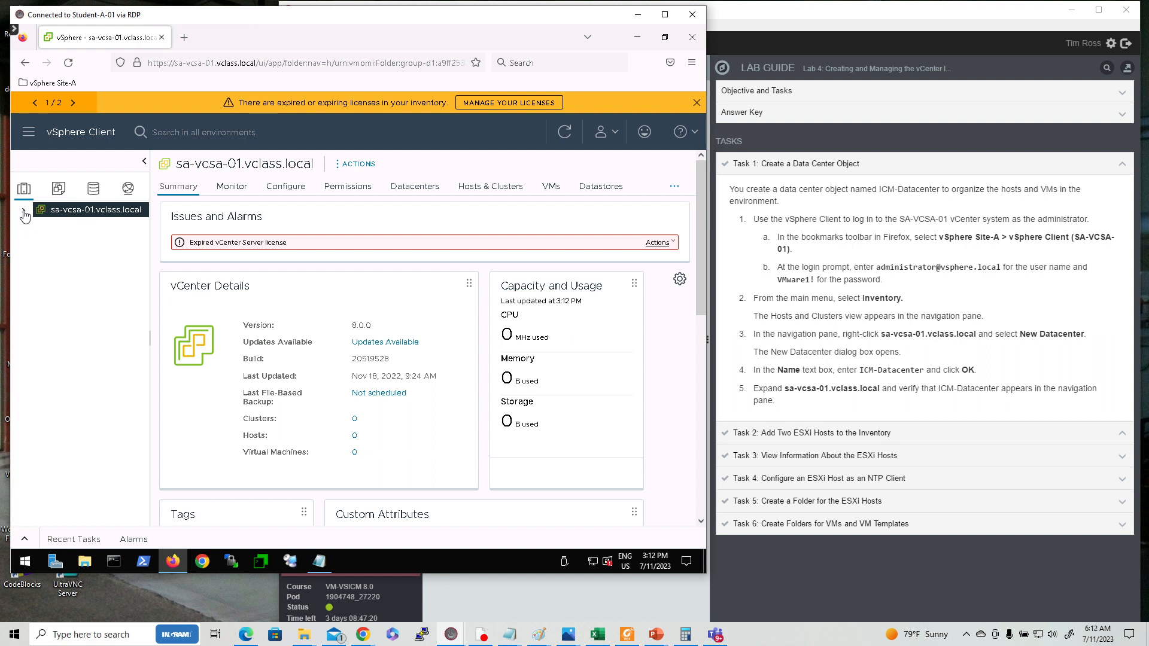
click(24, 211)
click(861, 437)
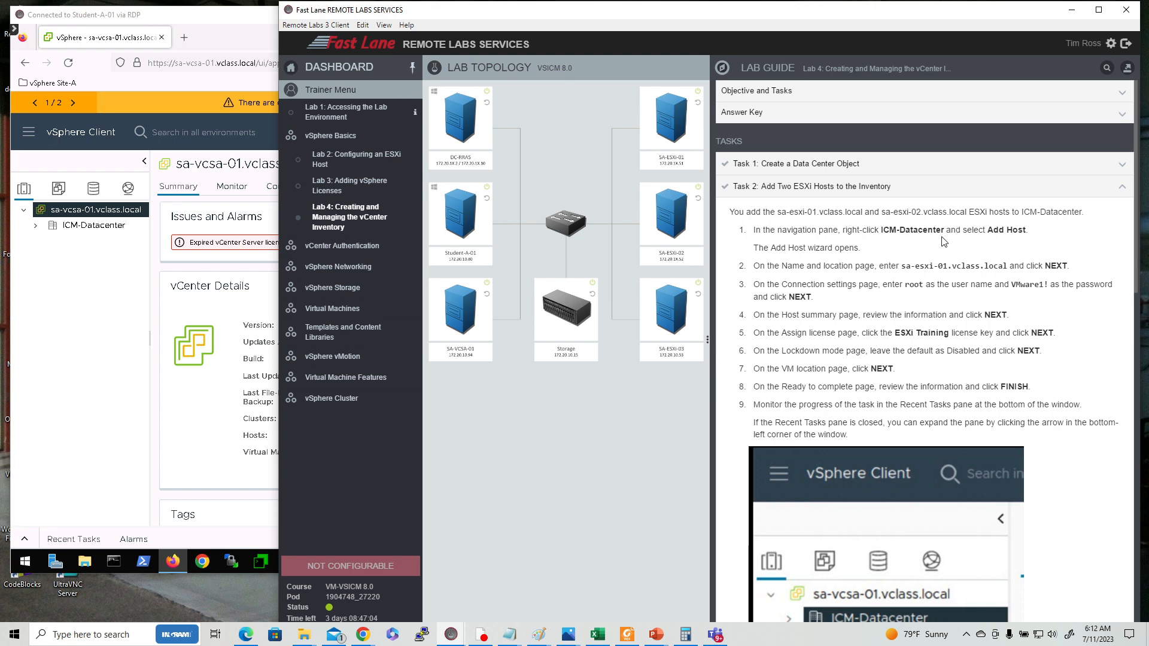
Start adding a host to ICM-Datacenter with host name sa-esxi-01.vclass.local.
click(71, 228)
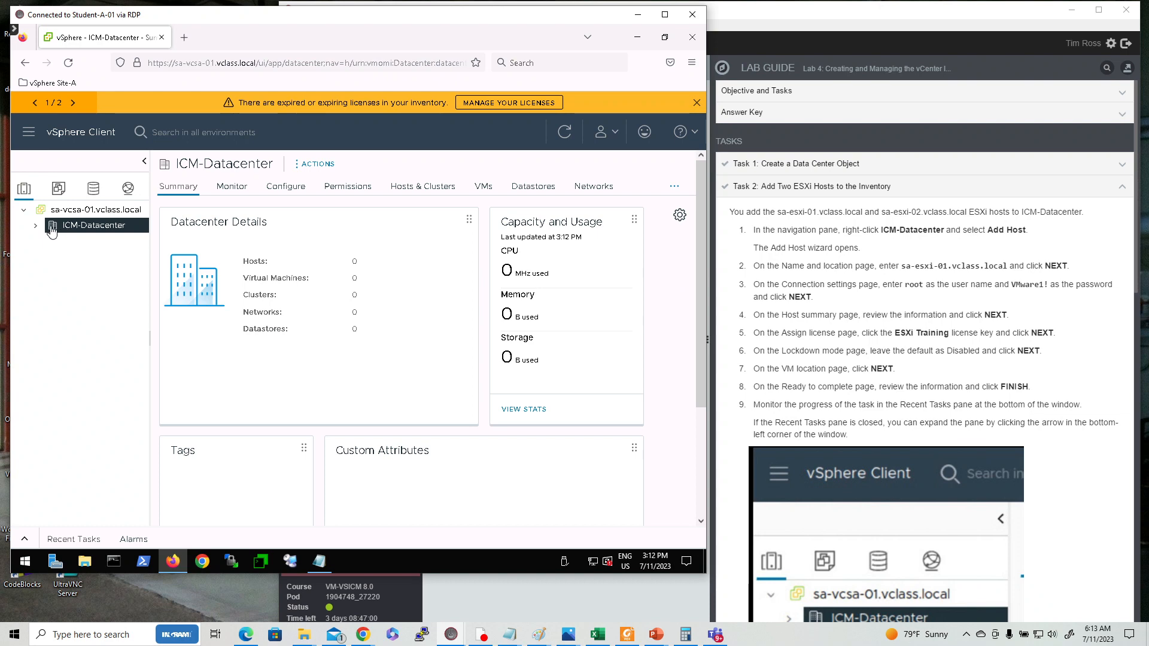
right_click(55, 233)
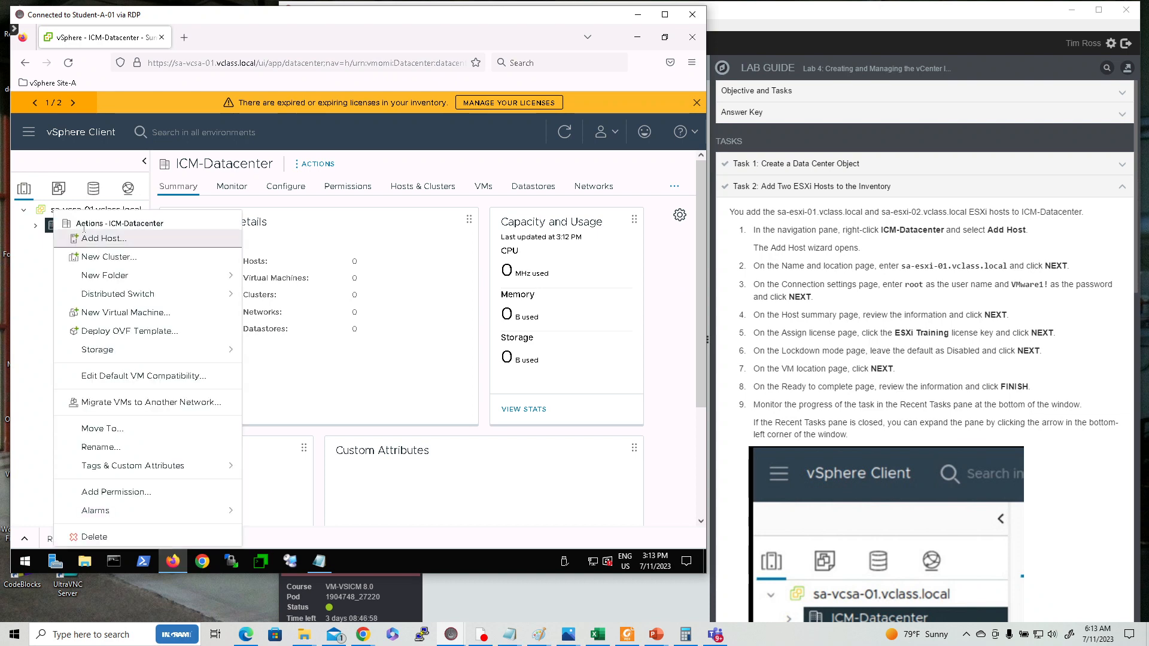
click(89, 243)
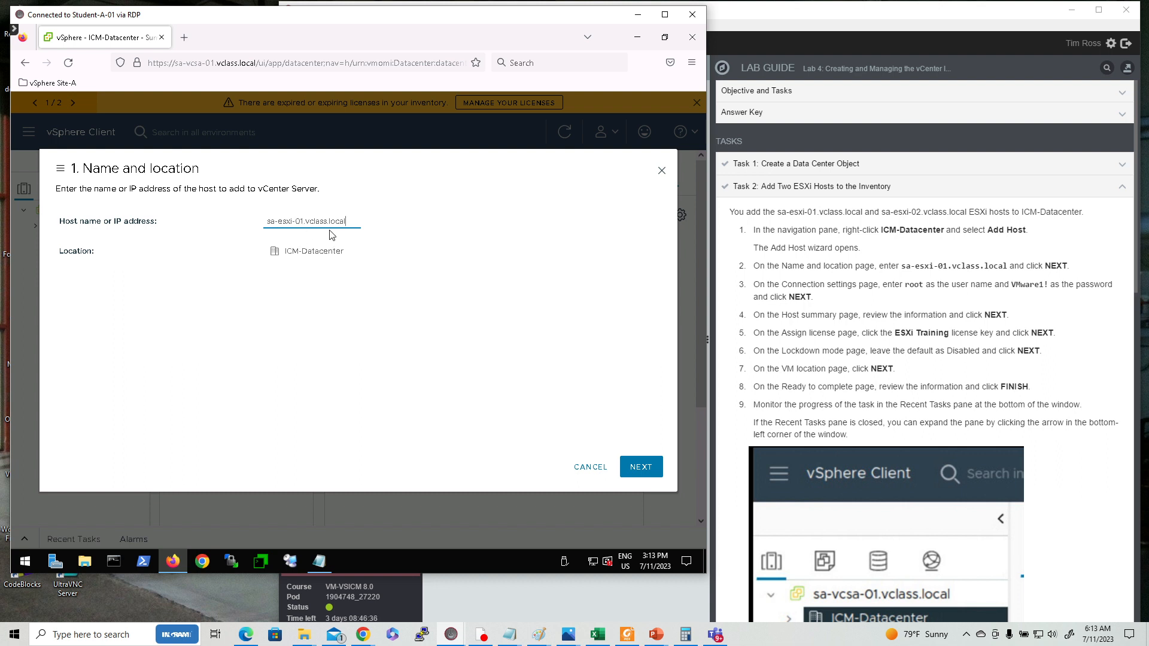
click(642, 472)
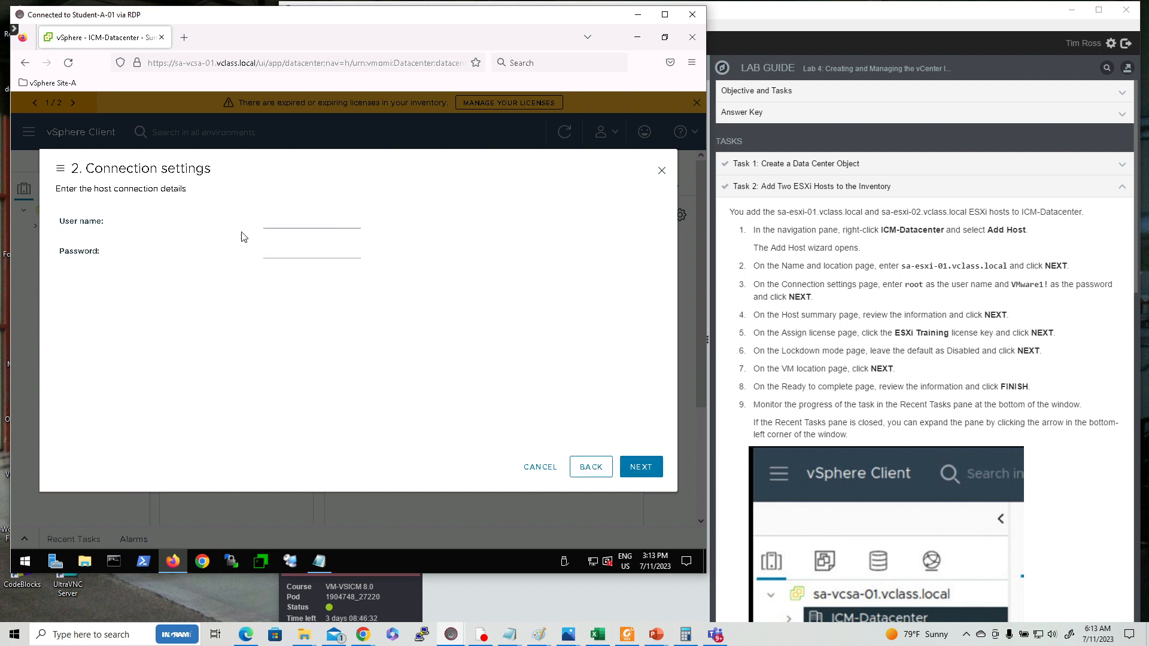
Enter root as the user name and the host password in the connection settings.
click(292, 221)
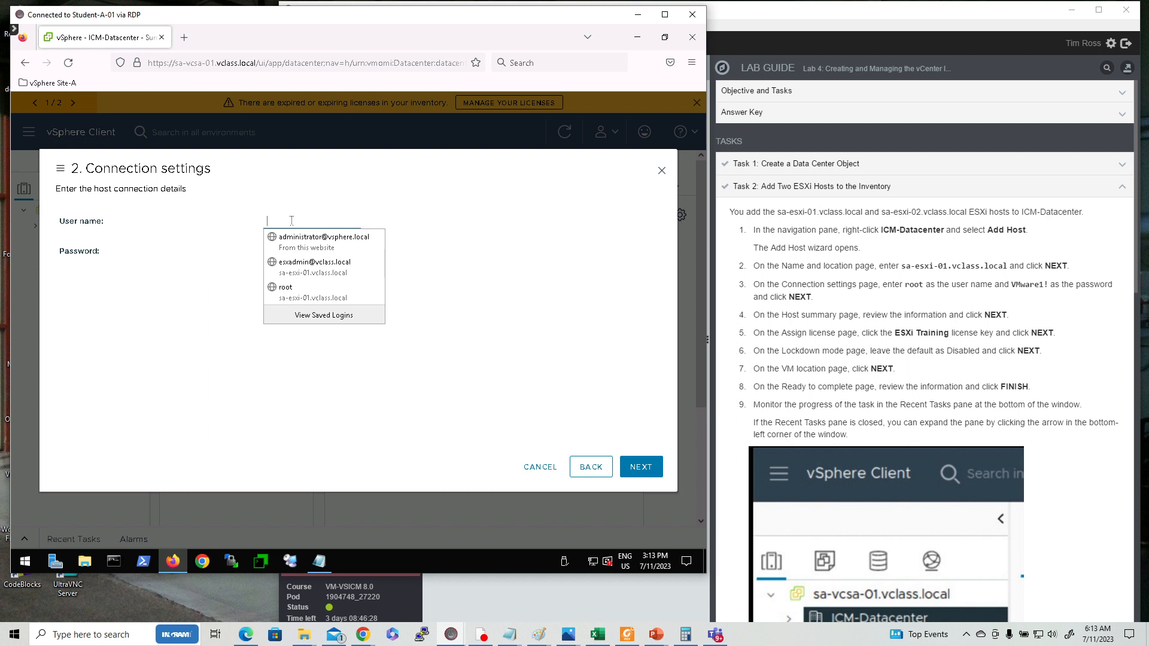
text(root)
key(Tab)
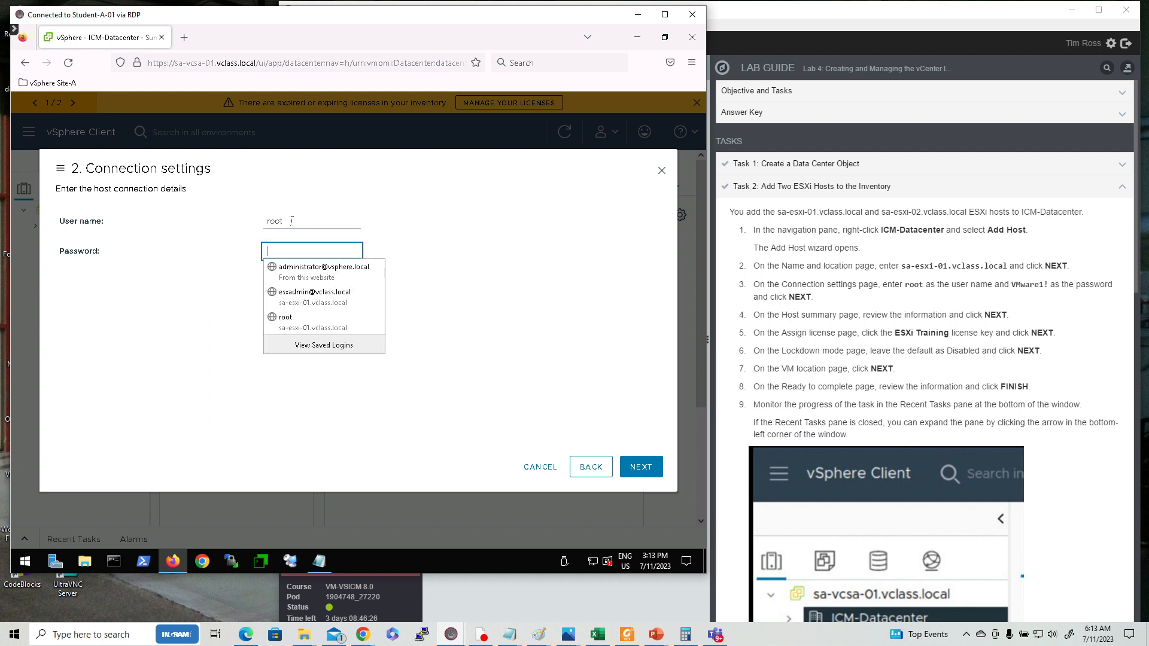
text(VM)
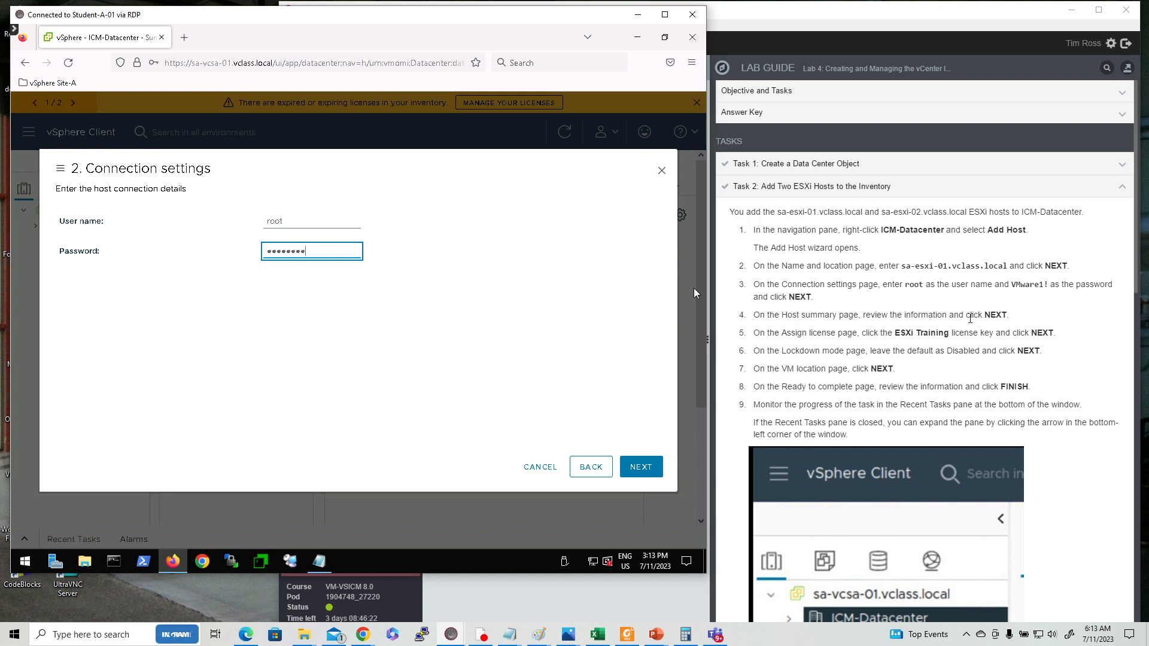
click(636, 471)
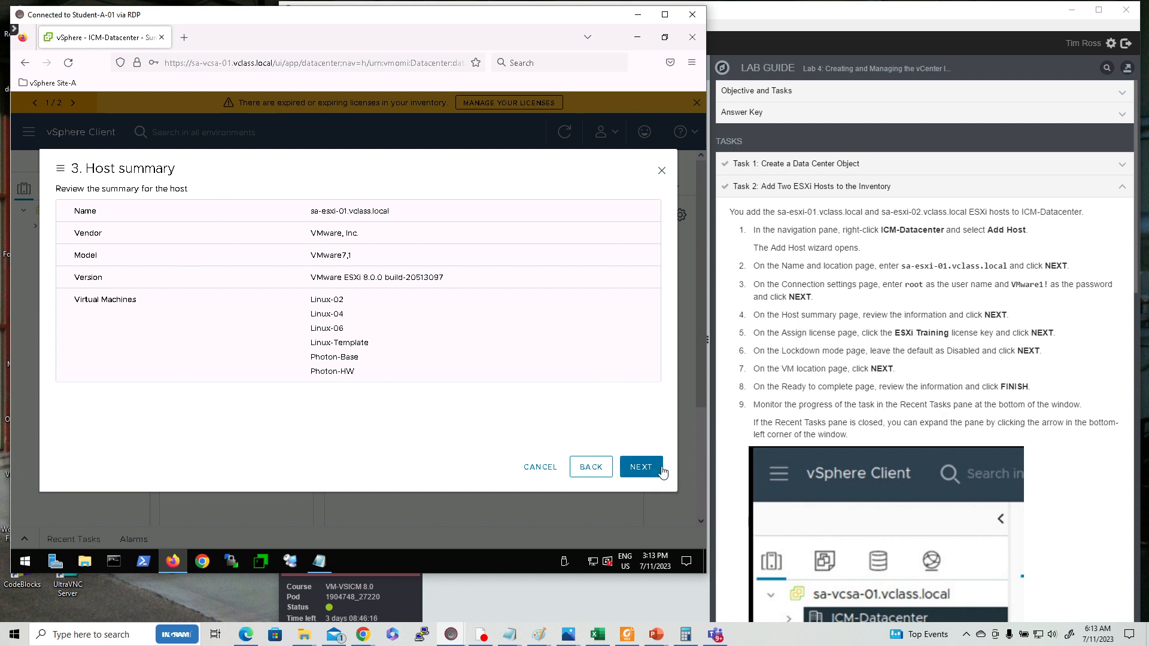
Accept the host summary and assign the ESXi Training license to the host.
click(643, 471)
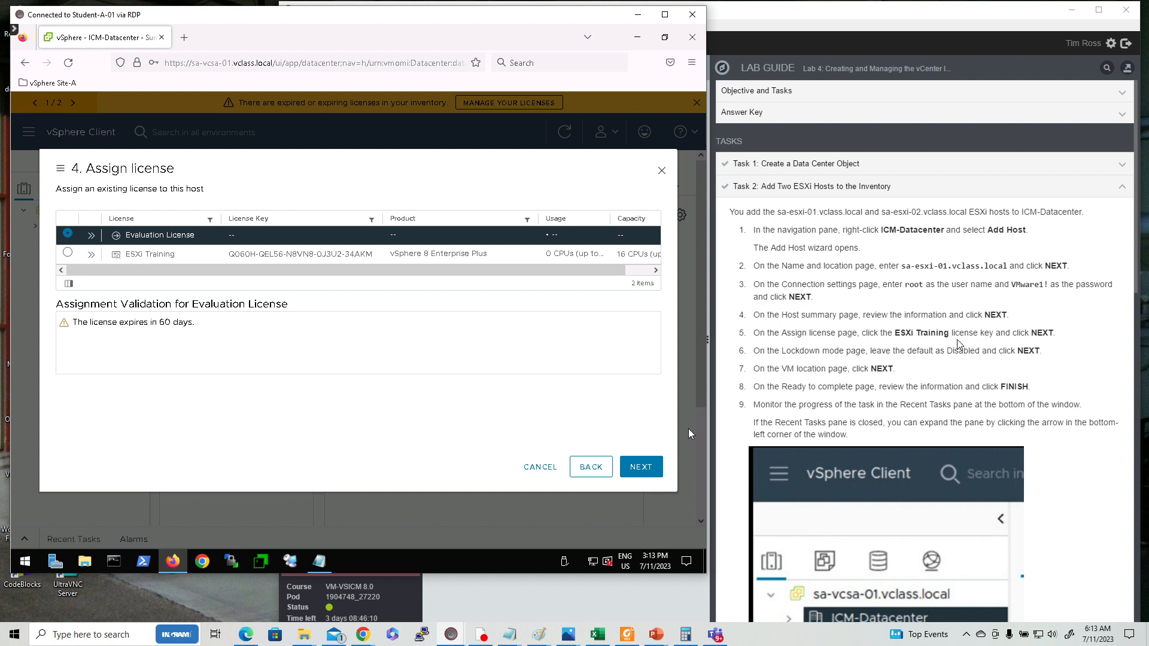
click(67, 255)
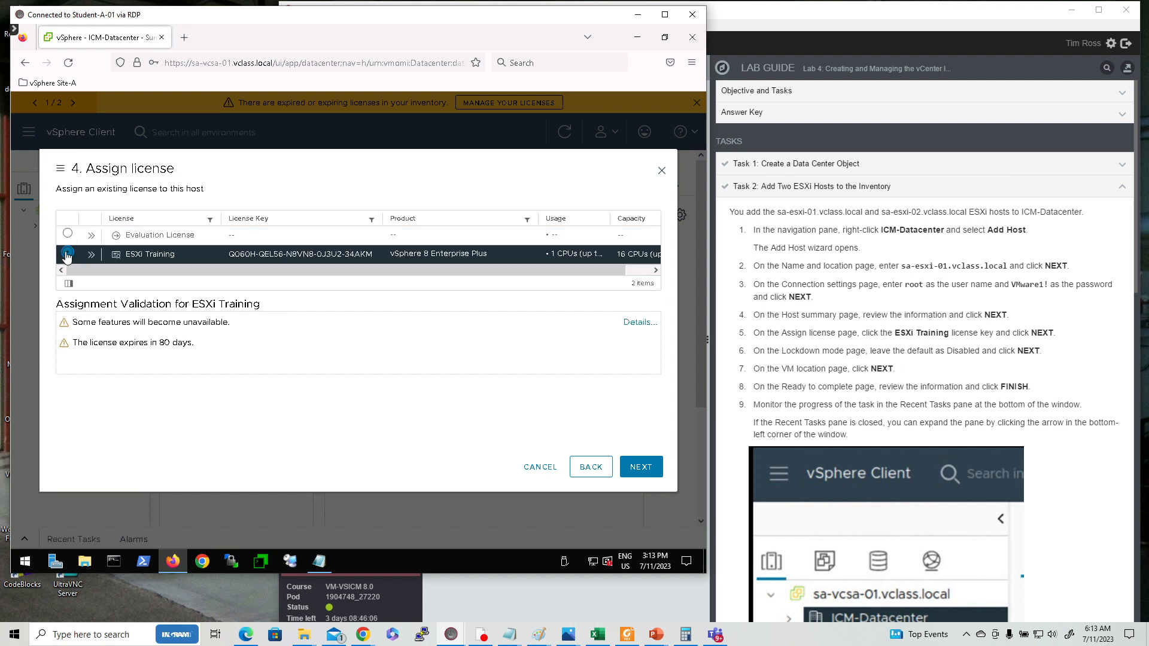
click(640, 467)
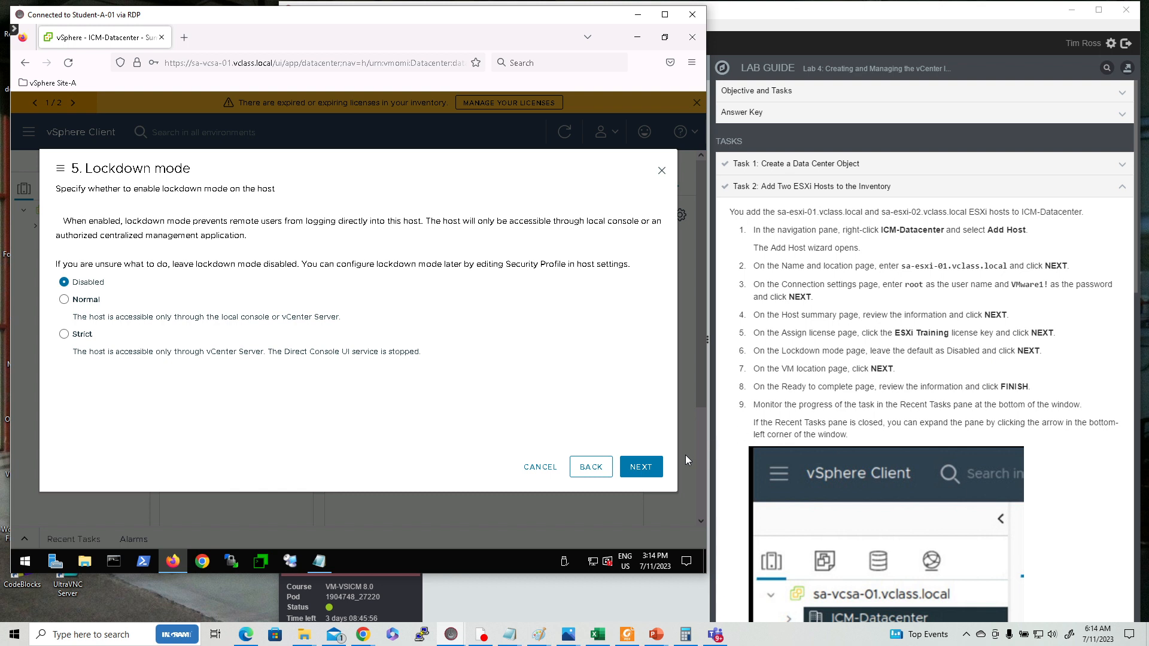
Keep lockdown mode disabled, keep ICM-Datacenter as the VM location, and finish adding the host.
click(636, 472)
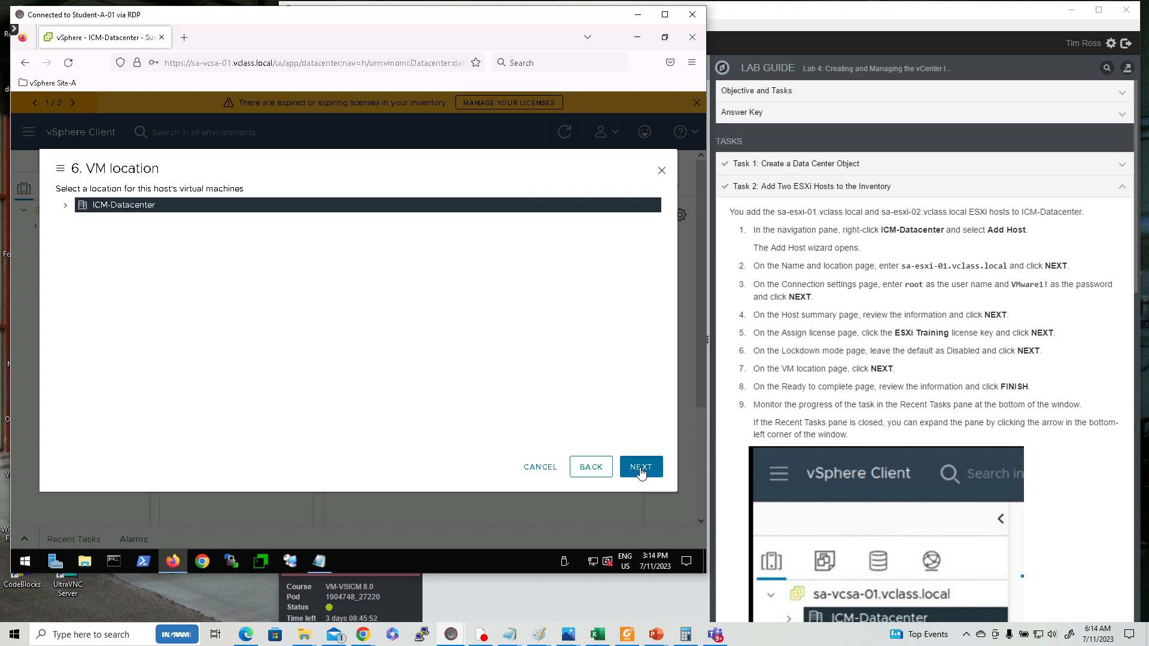
click(641, 474)
click(642, 468)
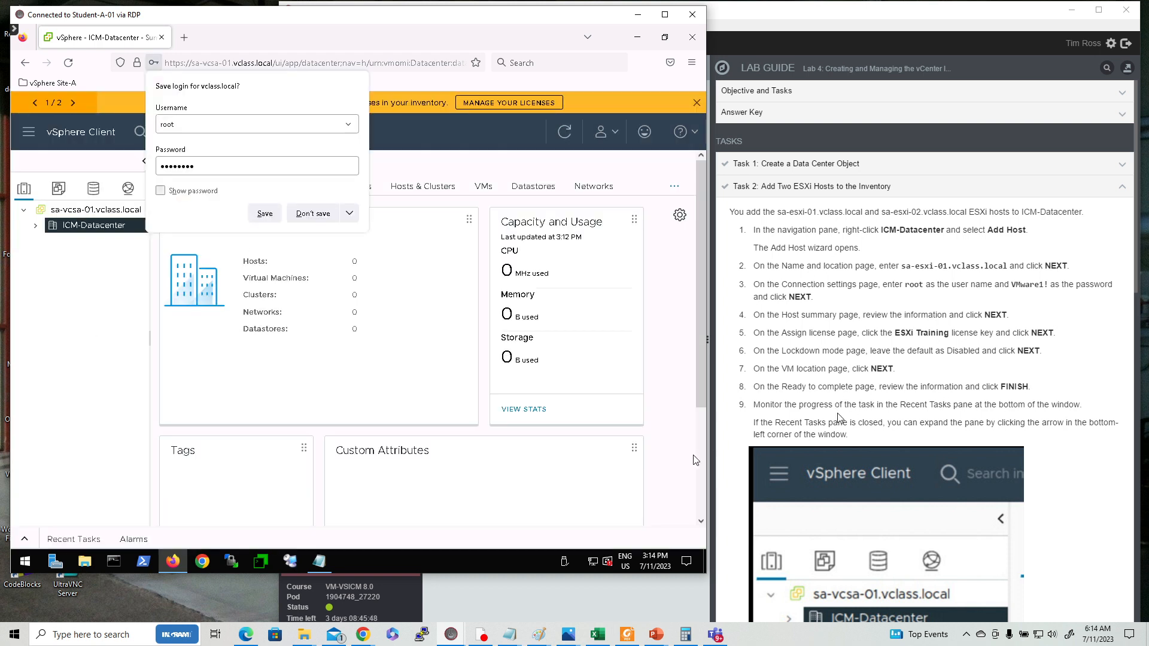
scroll(880, 299, down, 2)
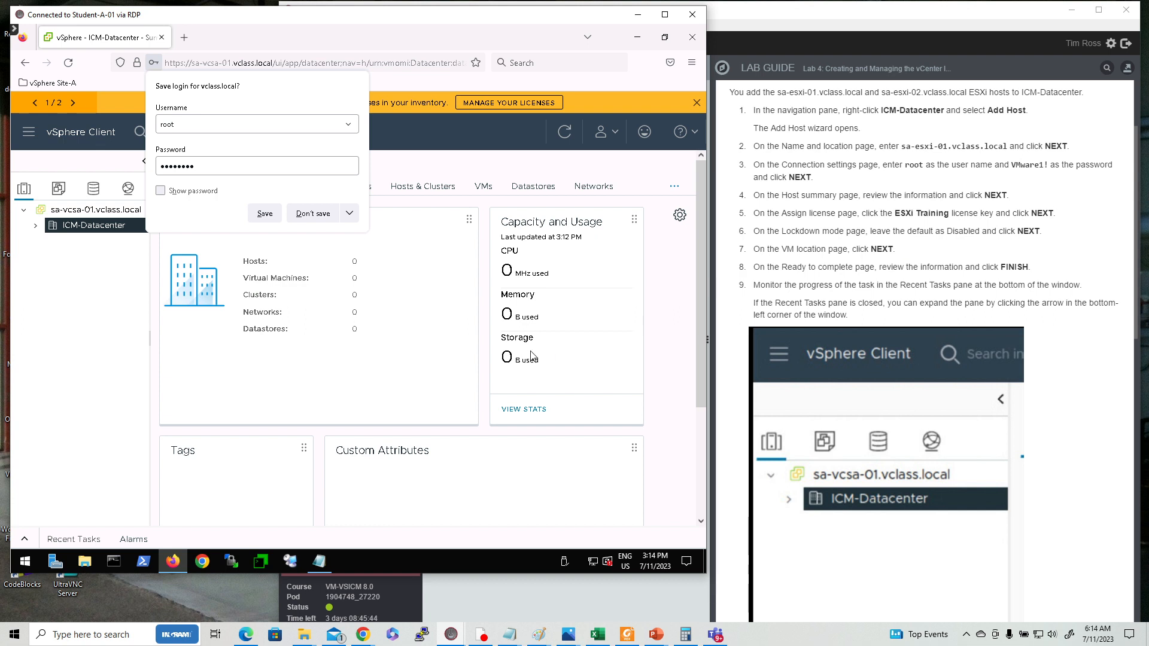
Check the Recent Tasks pane for the host addition and expand ICM-Datacenter in the inventory tree.
click(74, 540)
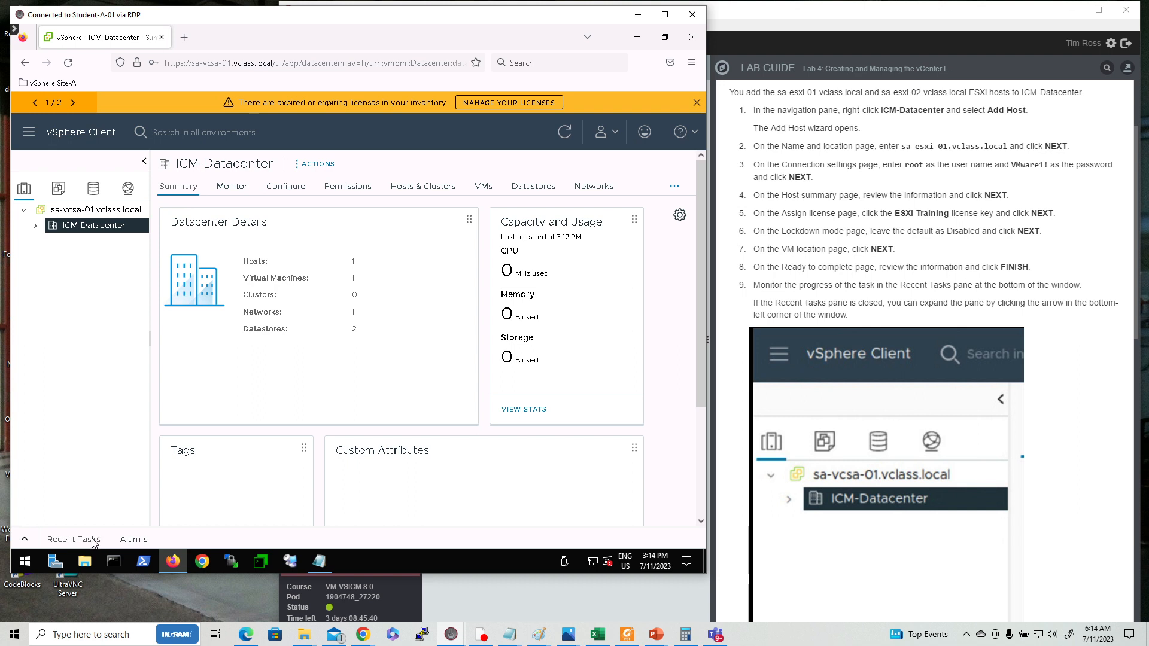
click(23, 542)
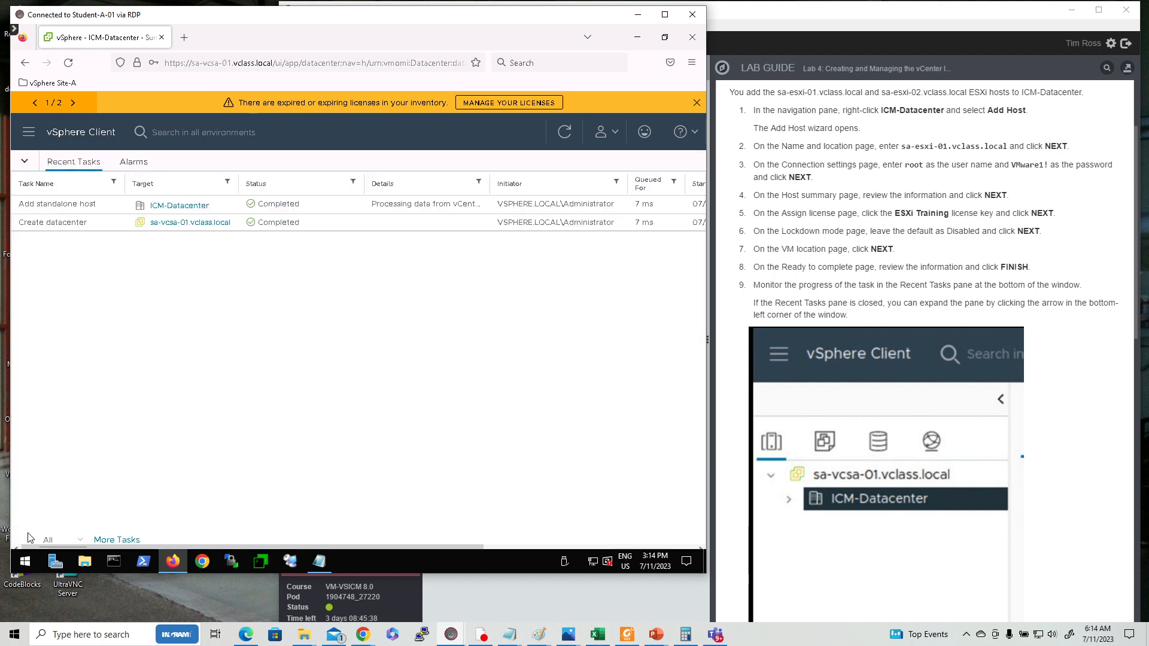
click(25, 163)
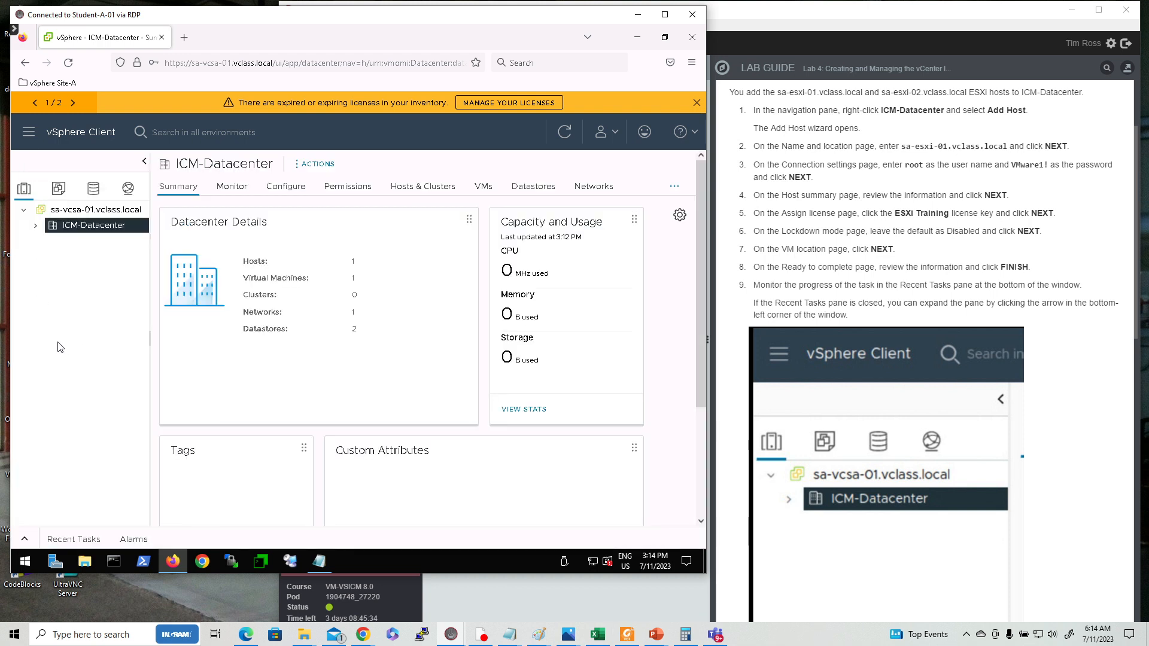
click(25, 538)
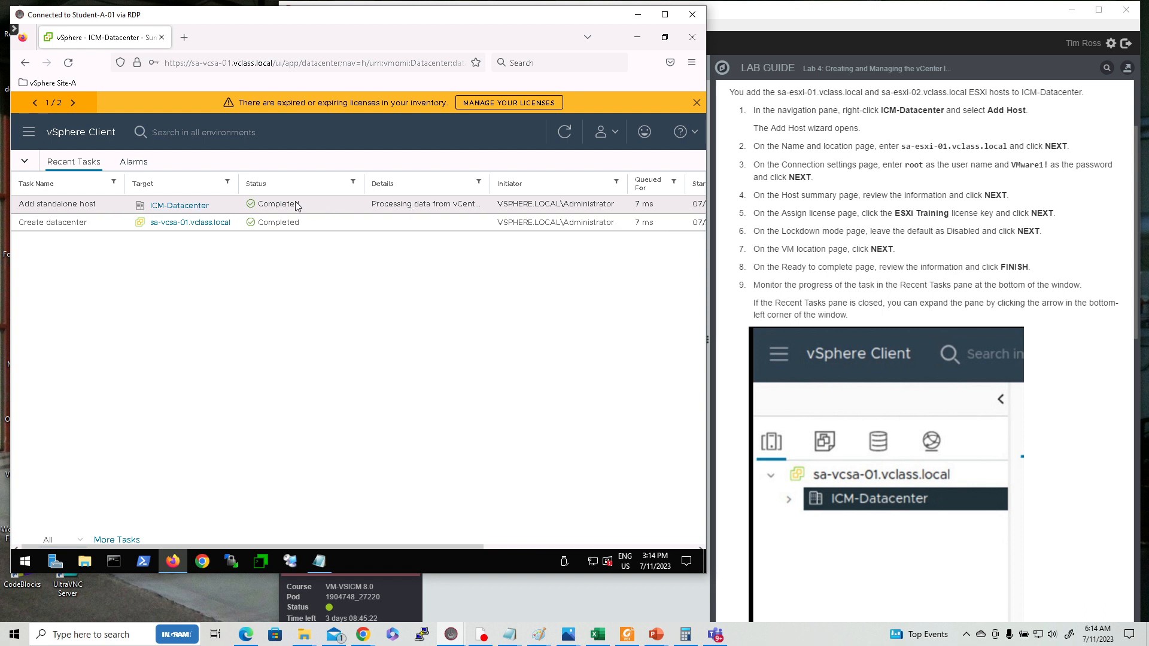
click(27, 166)
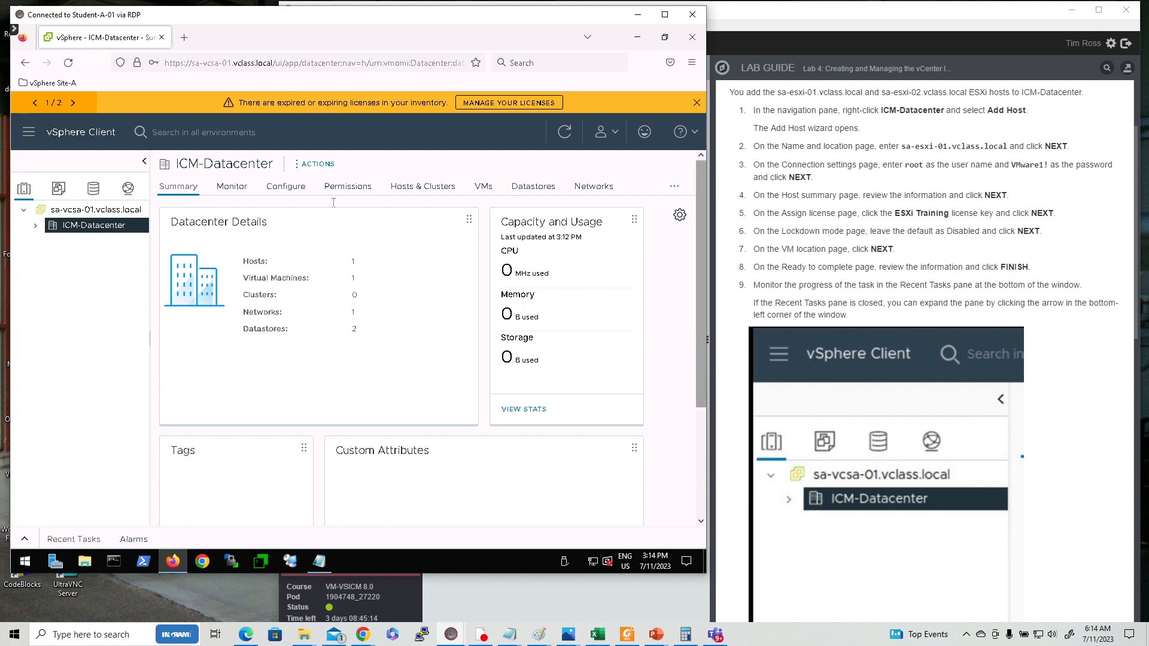
click(36, 226)
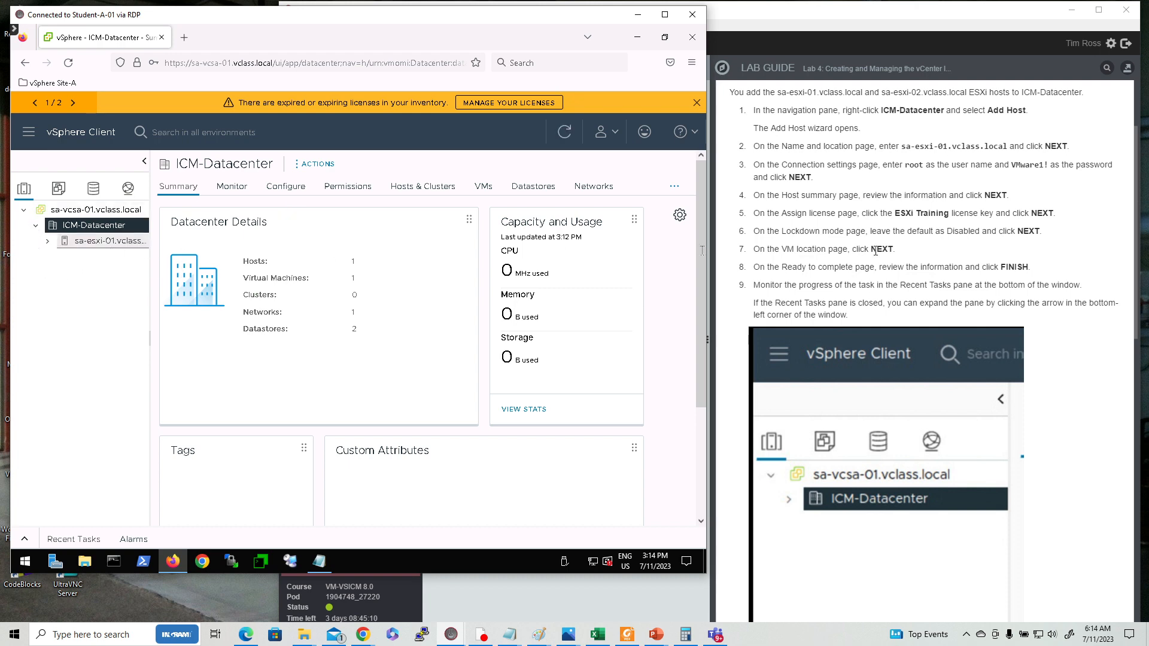
Start adding a host to ICM-Datacenter with host name sa-esxi-02.vclass.local.
scroll(905, 266, down, 10)
scroll(904, 265, down, 1)
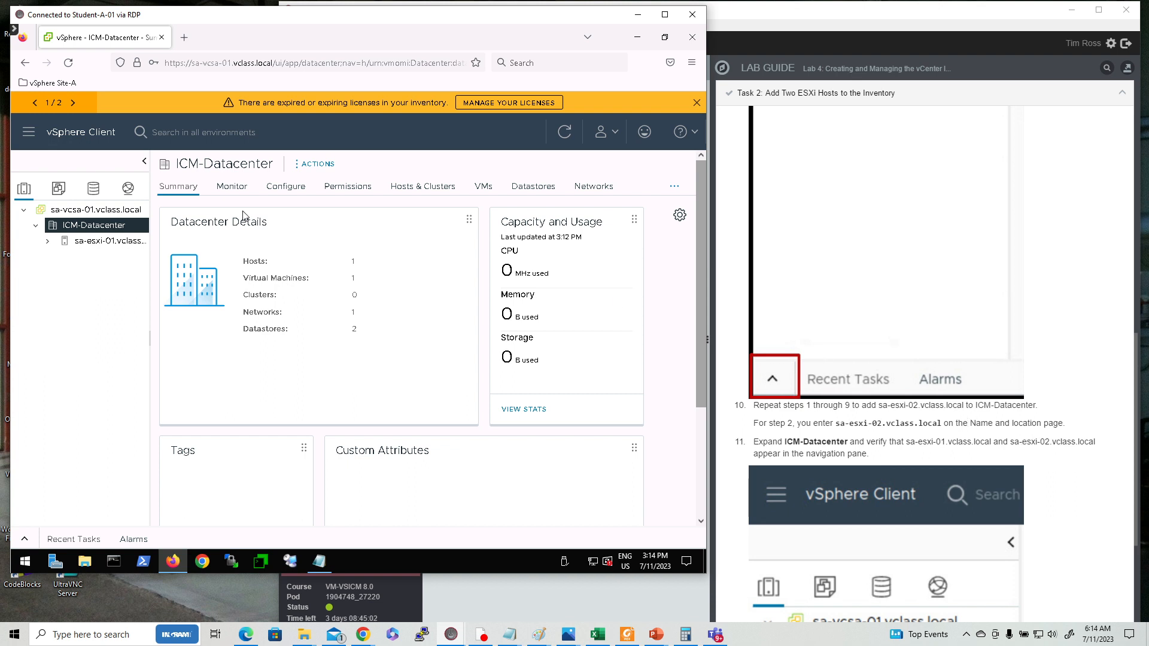
click(54, 231)
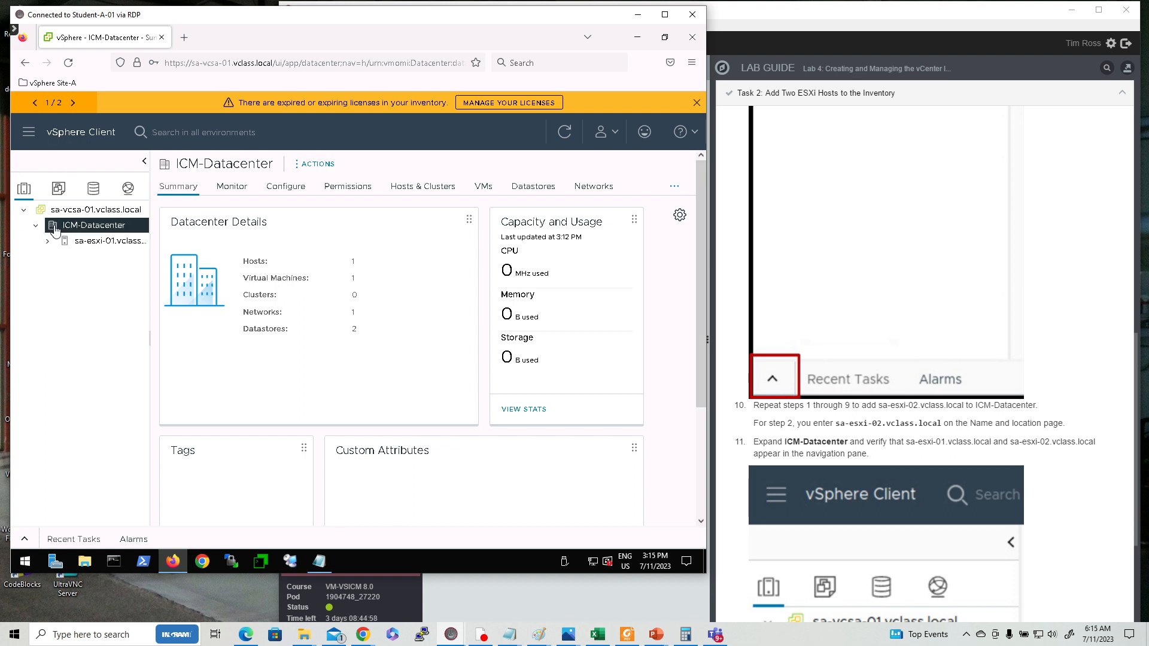
right_click(54, 231)
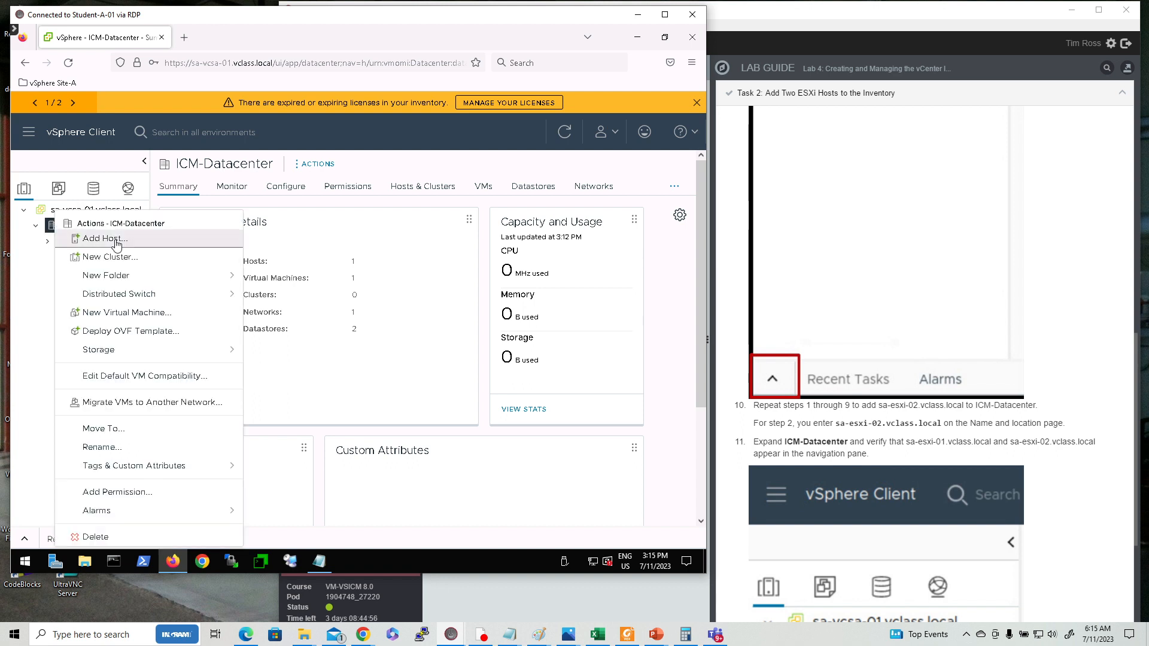
click(117, 242)
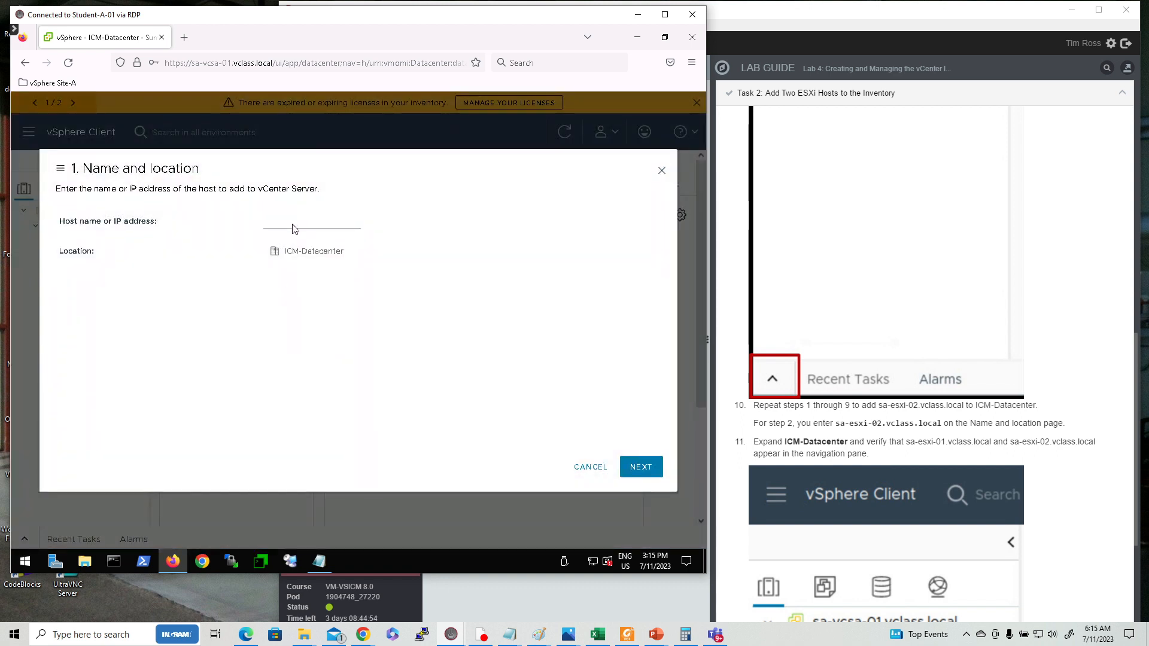
text(sa-esxi-02.vclass.local)
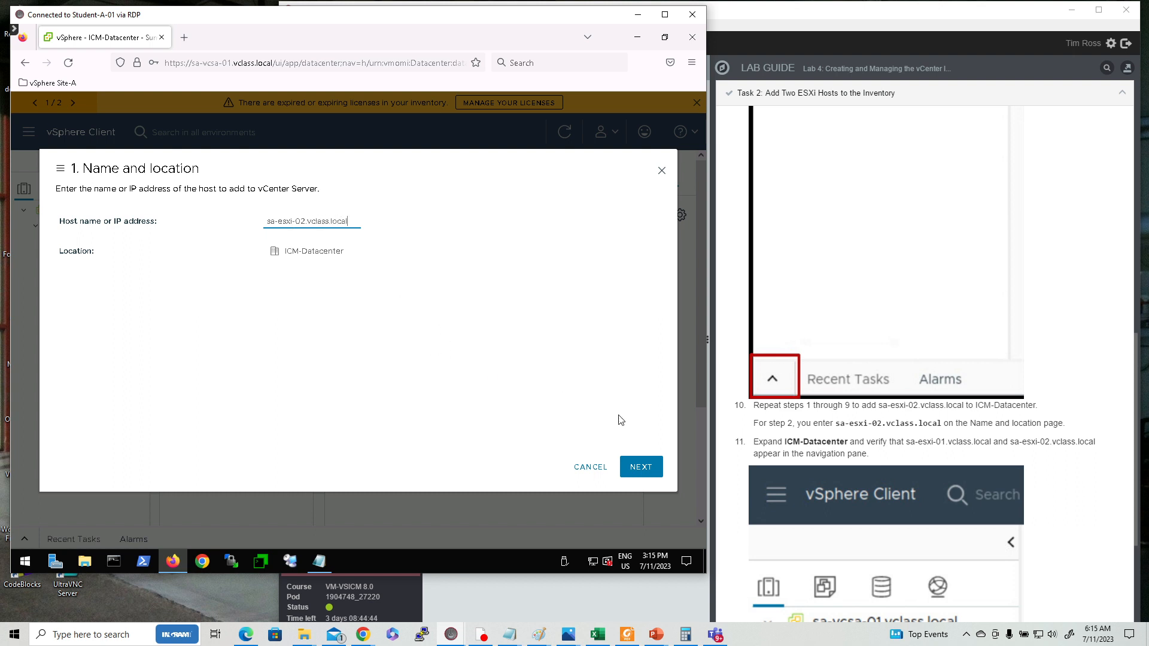
click(645, 468)
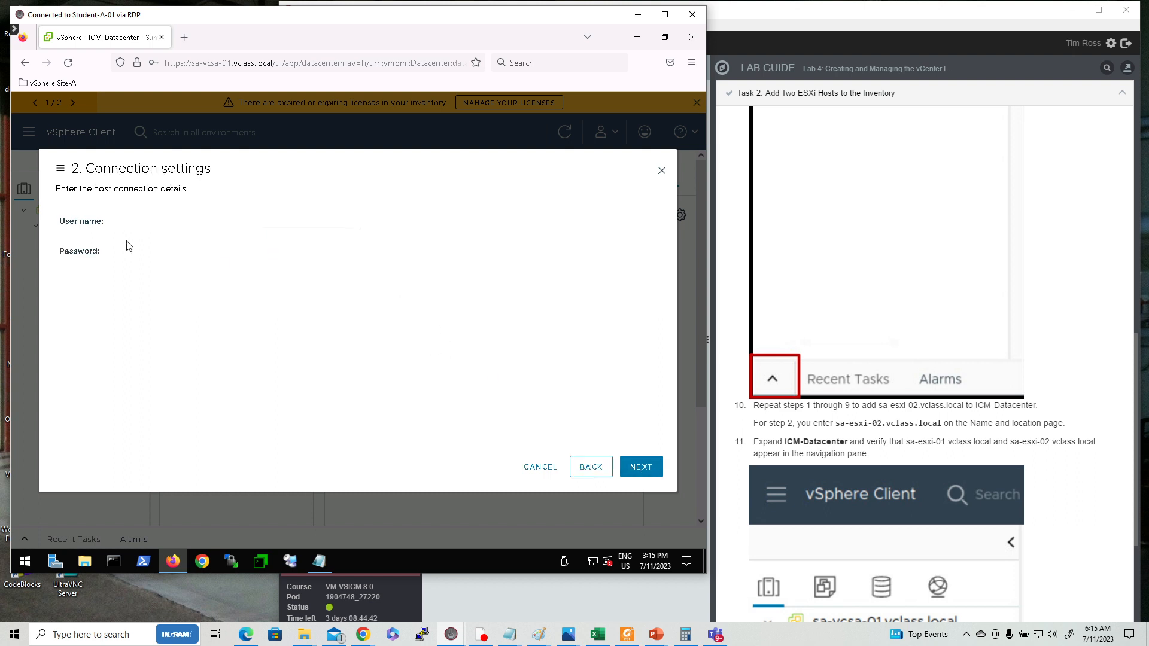
Enter root as the user name and the host password in the connection settings.
click(288, 222)
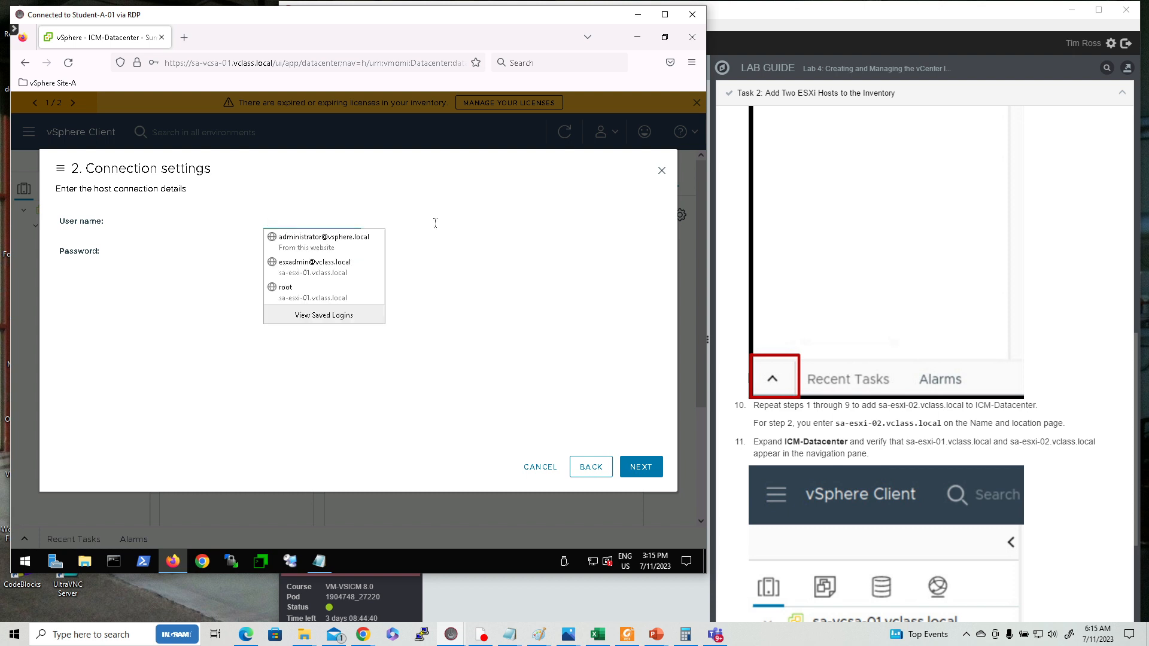
text(root)
key(Tab)
text(VM)
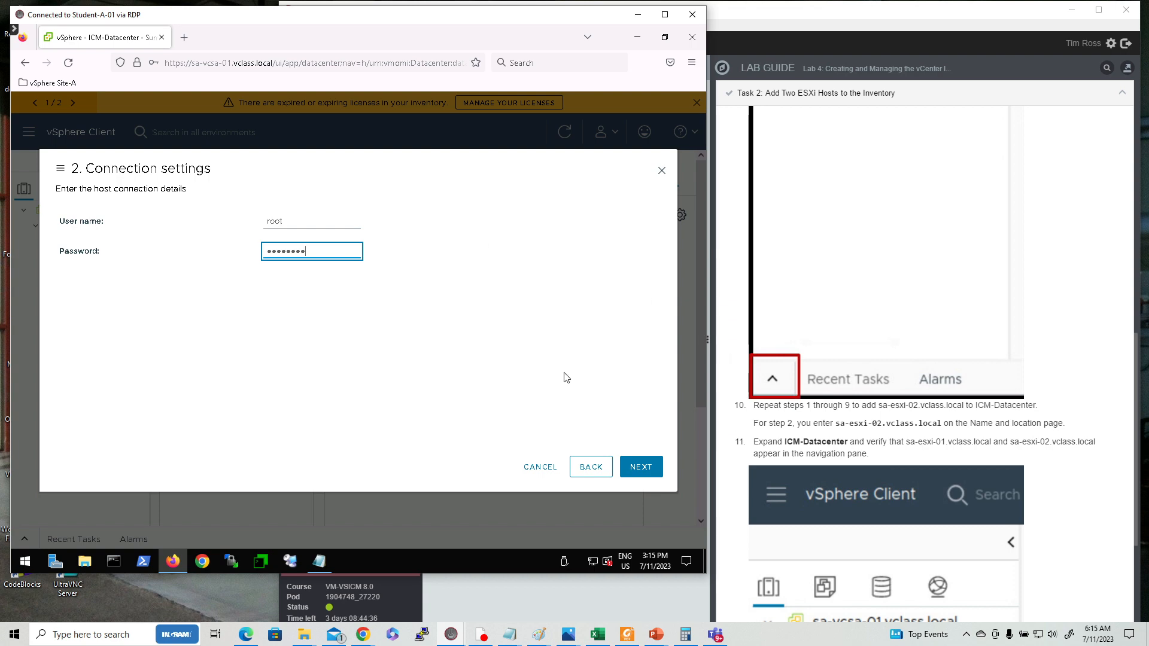
click(639, 466)
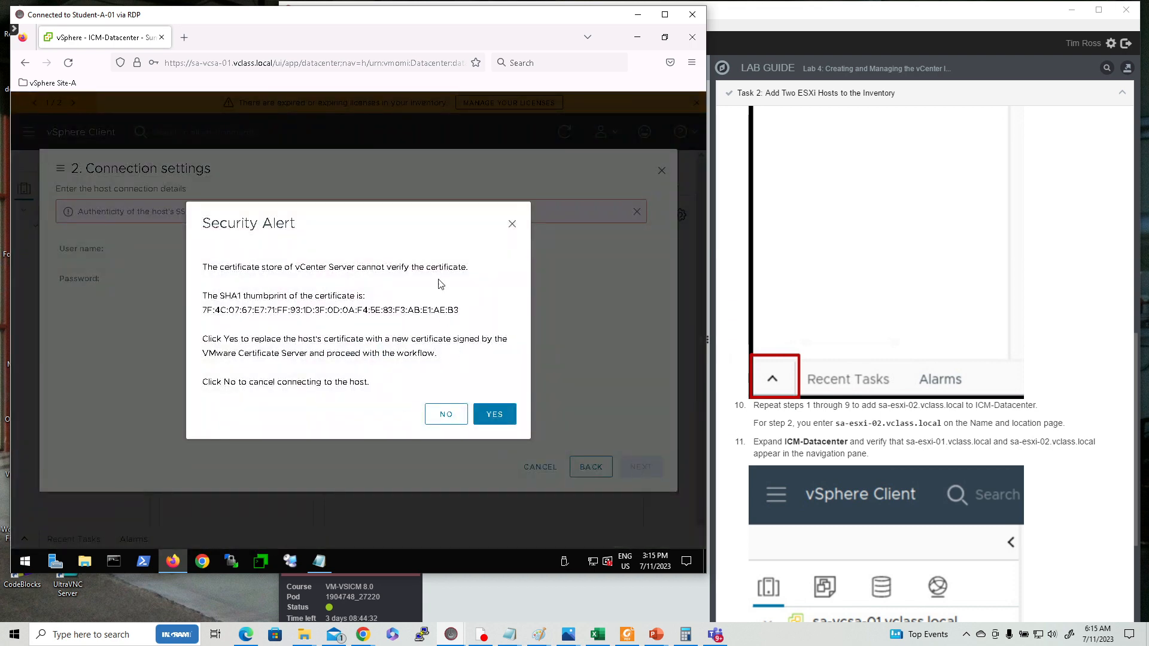
Accept the host certificate, accept the host summary, and assign the ESXi Training license.
click(502, 418)
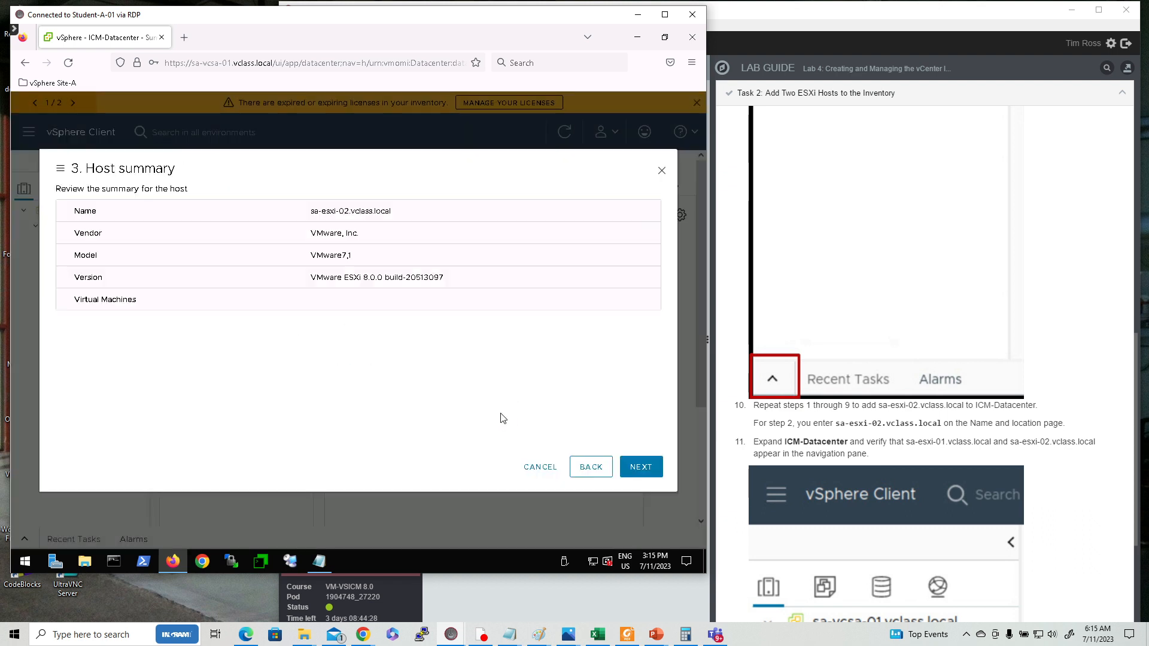
click(650, 472)
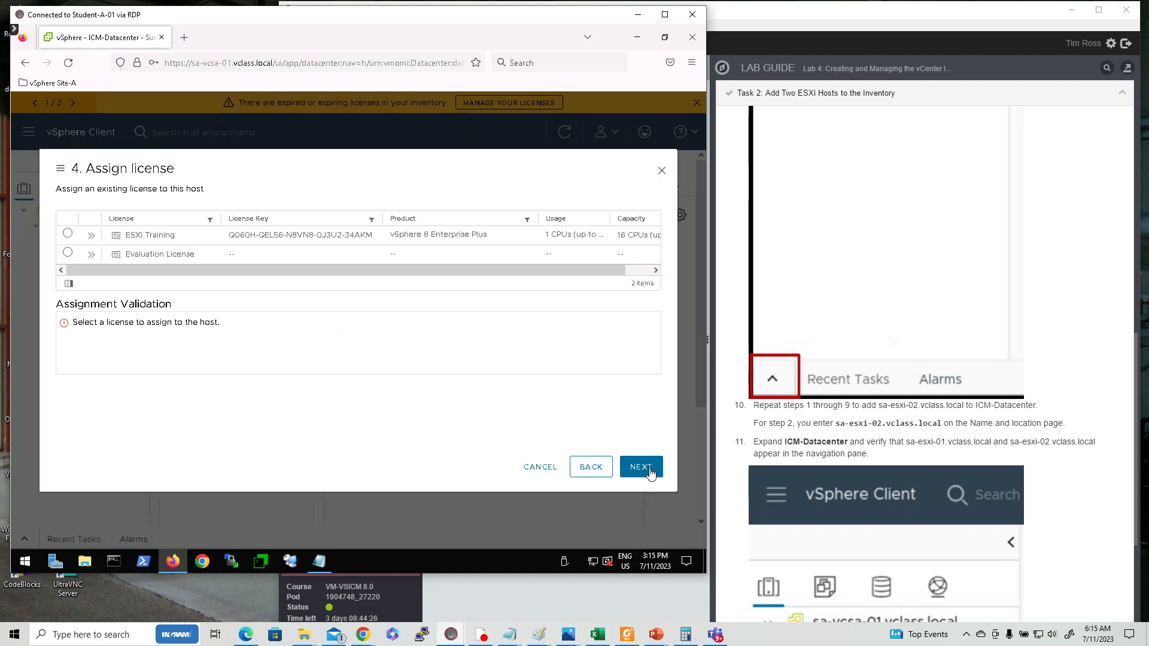
click(68, 234)
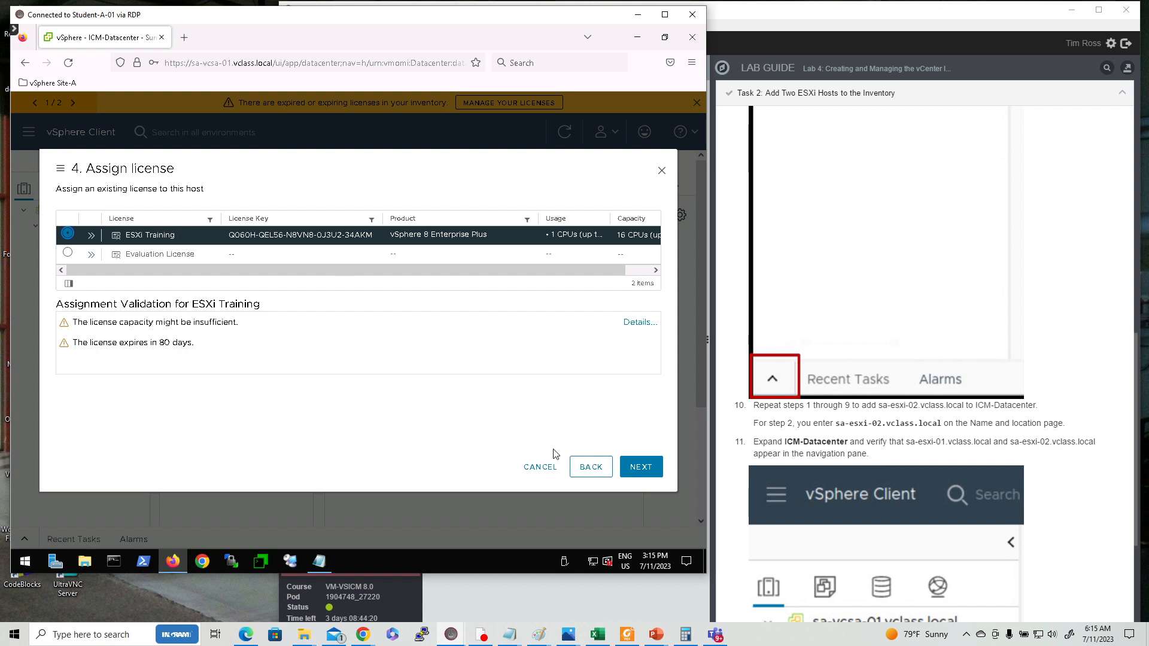
click(642, 471)
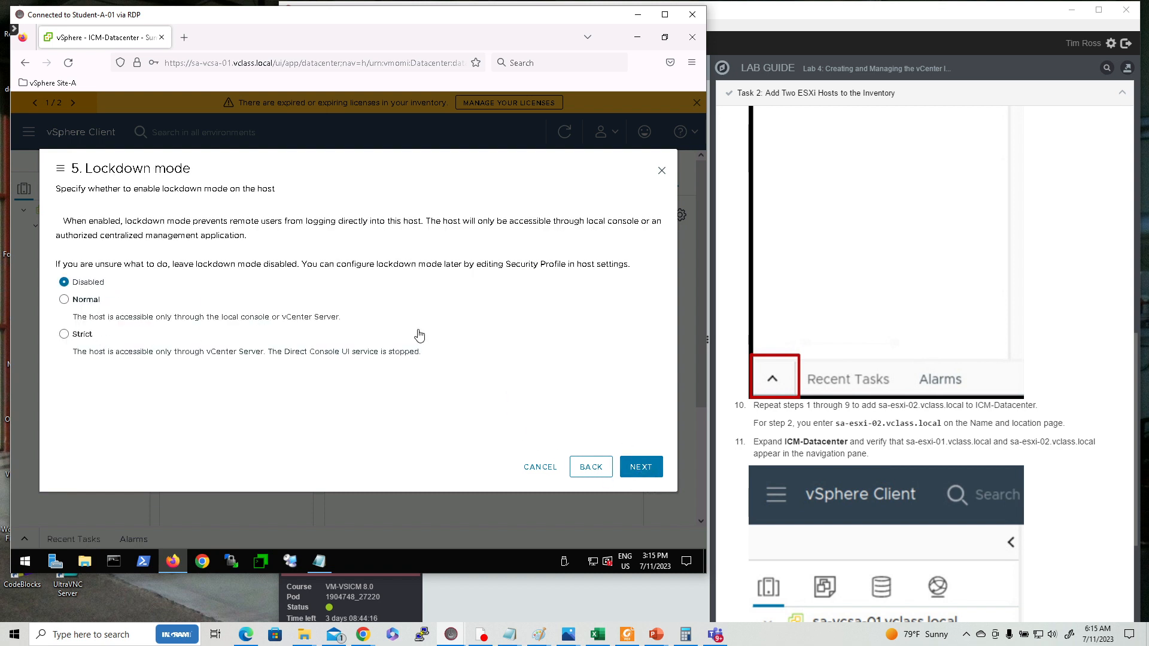
Keep lockdown mode disabled and ICM-Datacenter as the VM location, finish adding the host, and save the browser login.
click(643, 468)
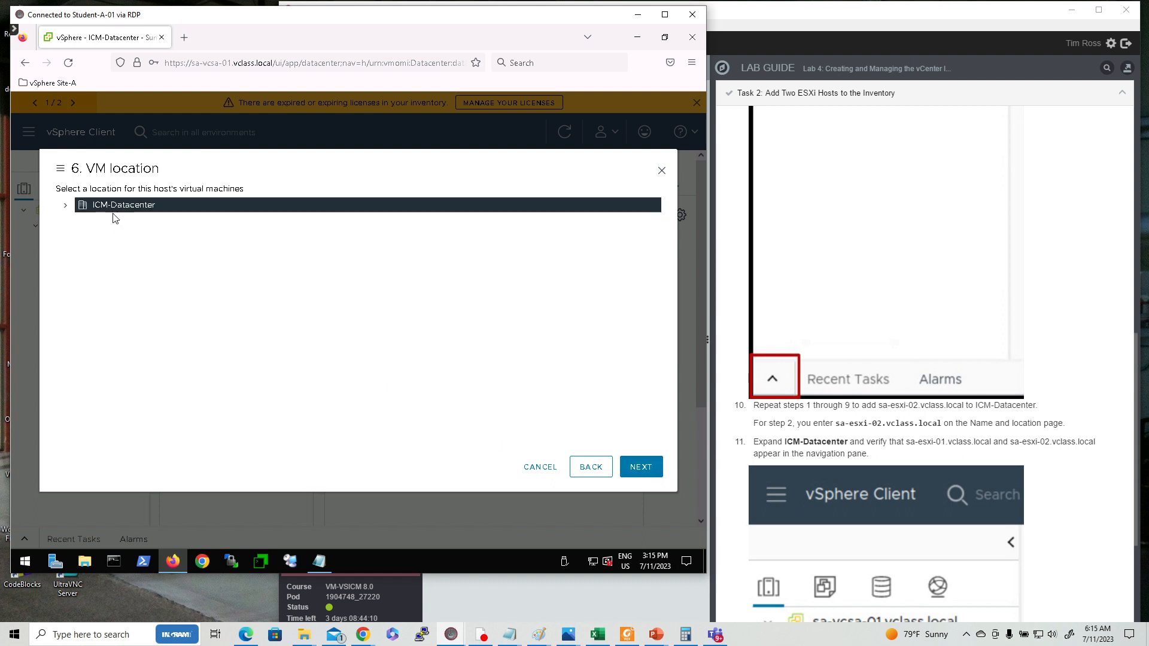
click(646, 475)
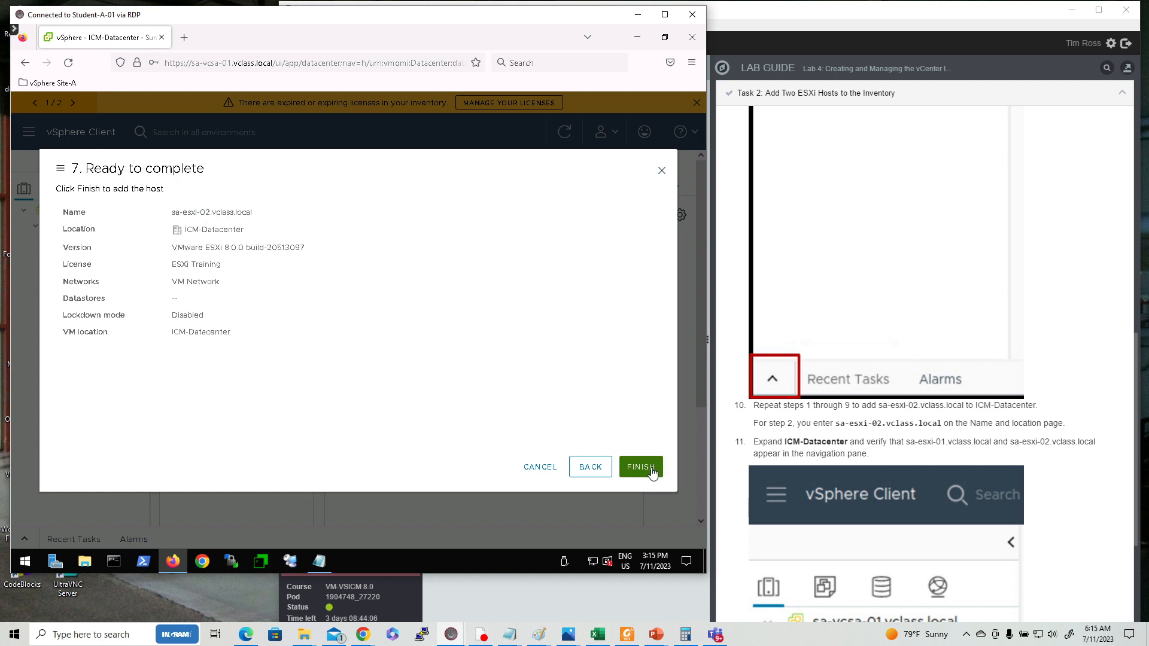
click(641, 468)
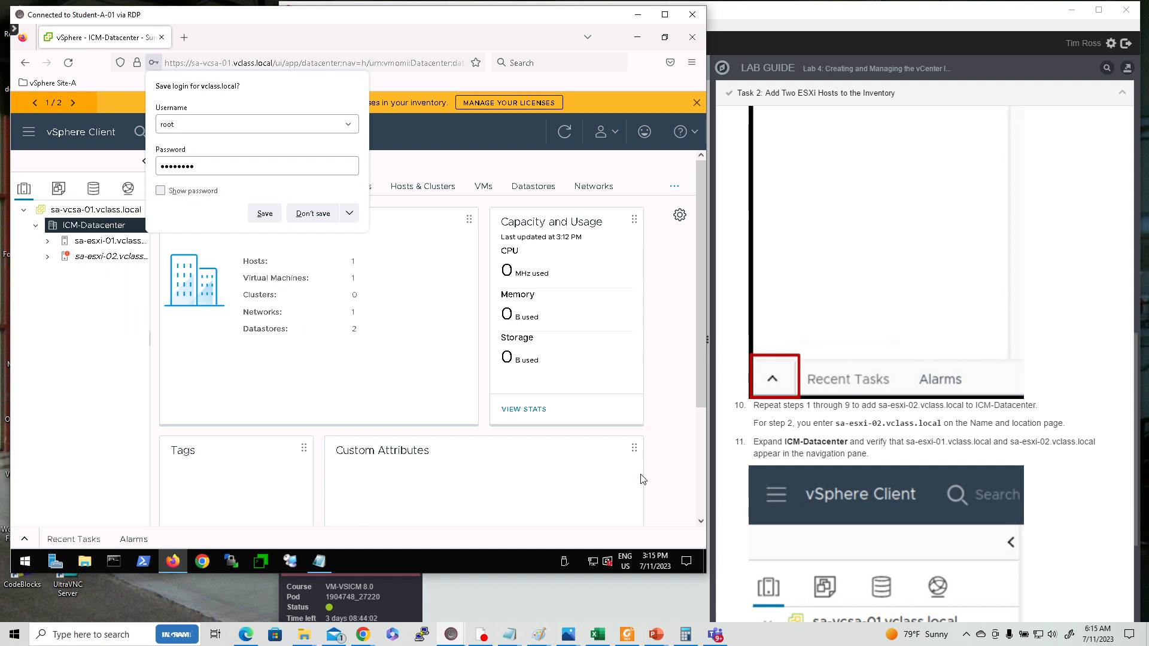
click(270, 214)
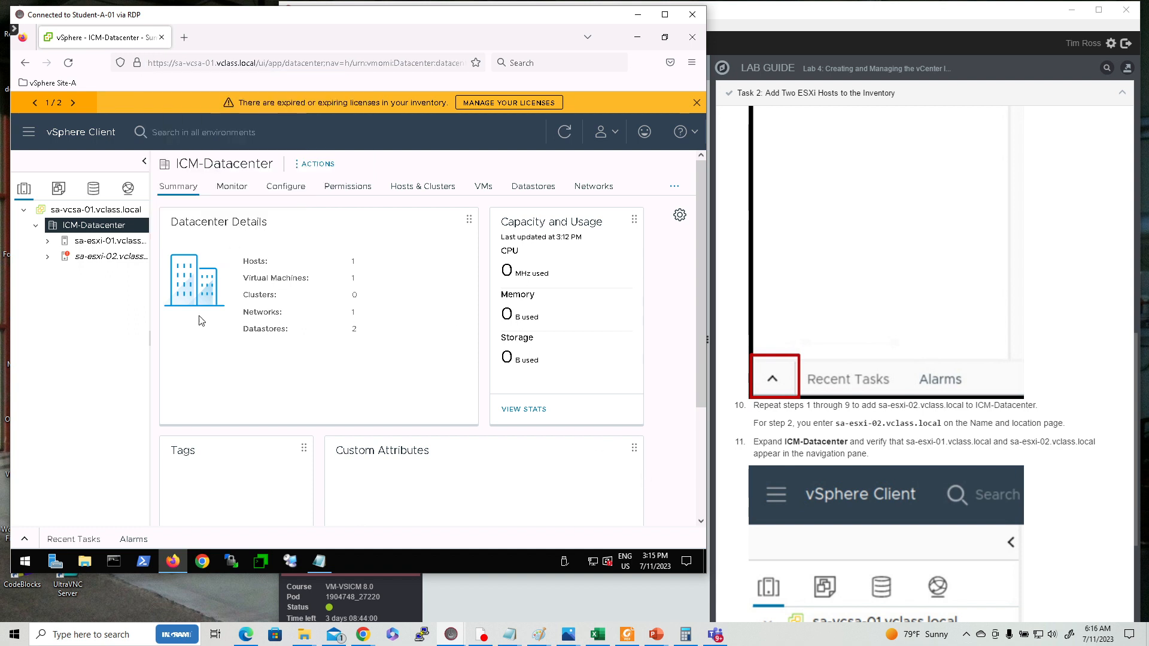
Review the Recent Tasks pane and read the lab guide through to Task 3 on viewing ESXi host information.
click(25, 543)
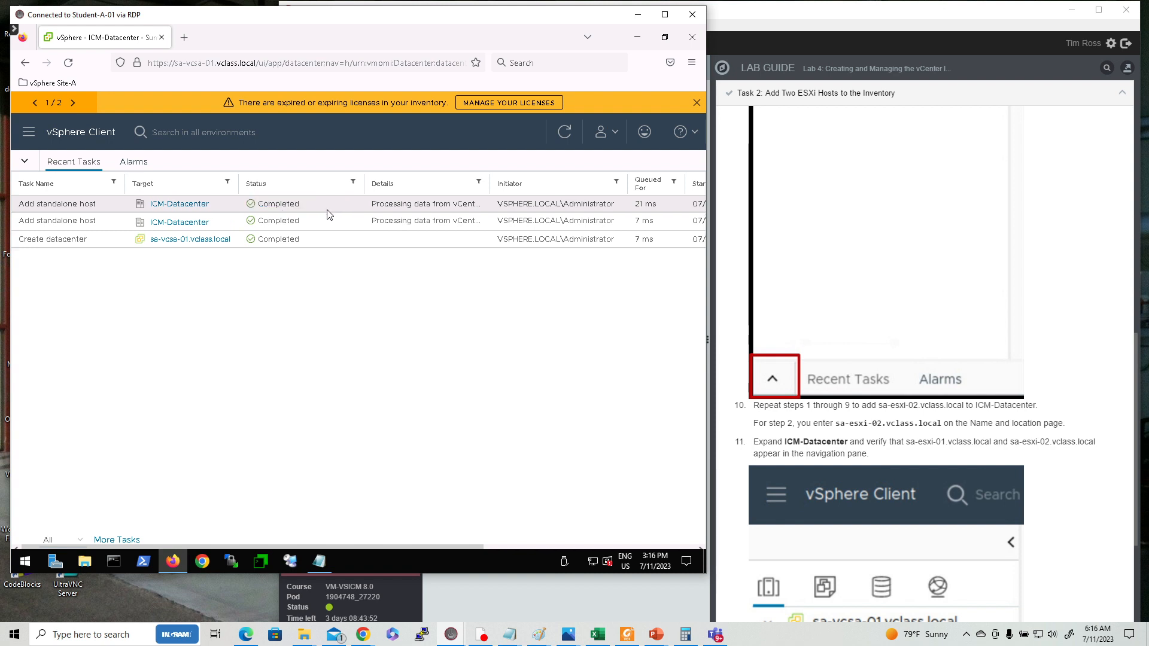
click(25, 161)
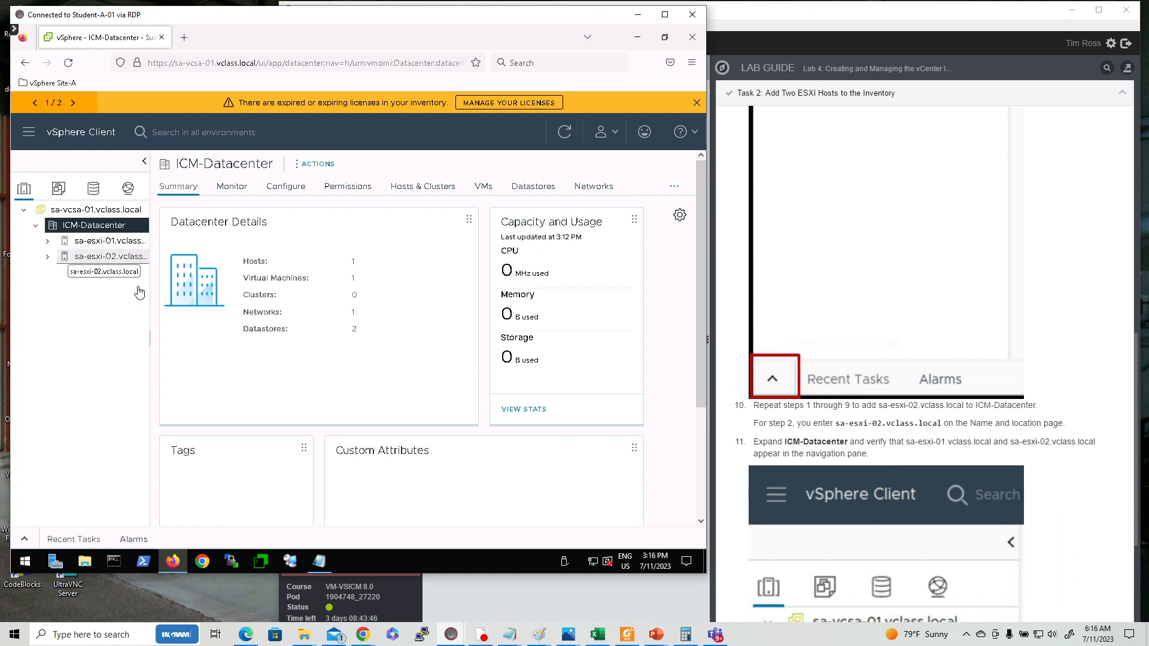
scroll(846, 452, down, 1)
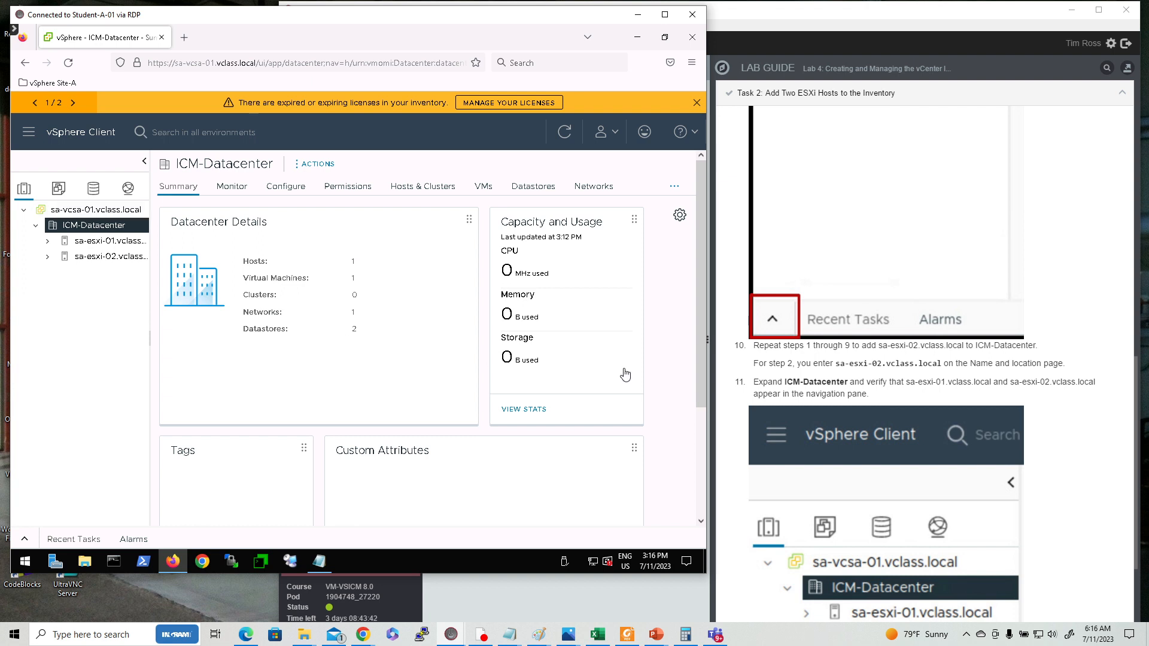
scroll(786, 384, down, 1)
scroll(786, 385, down, 2)
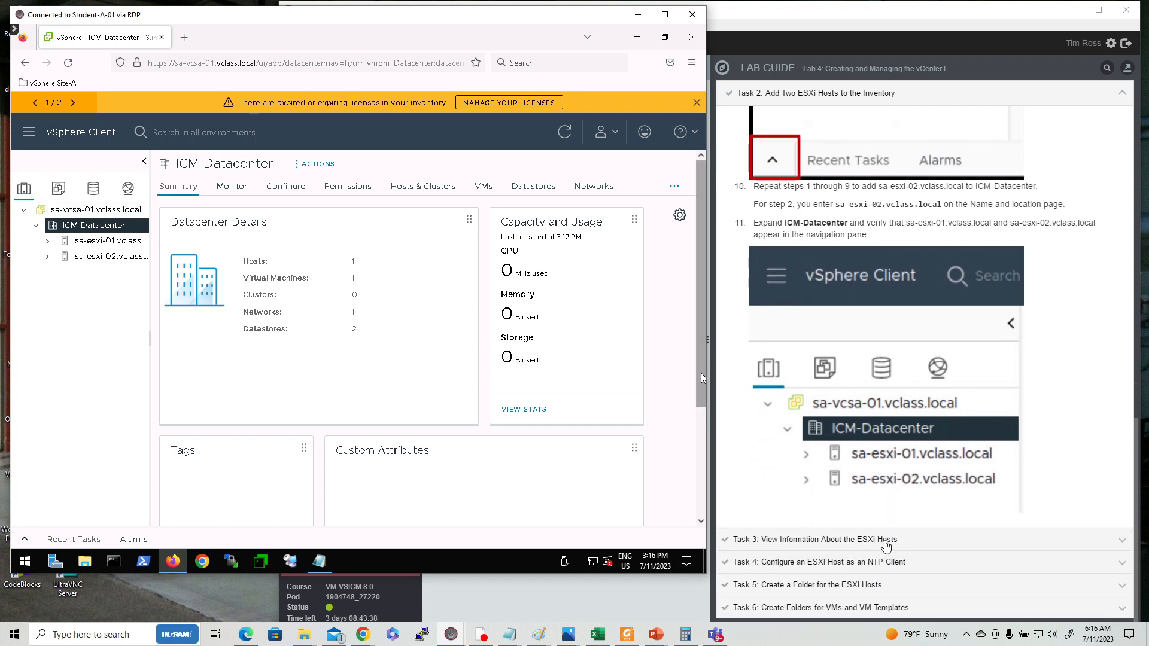
click(885, 541)
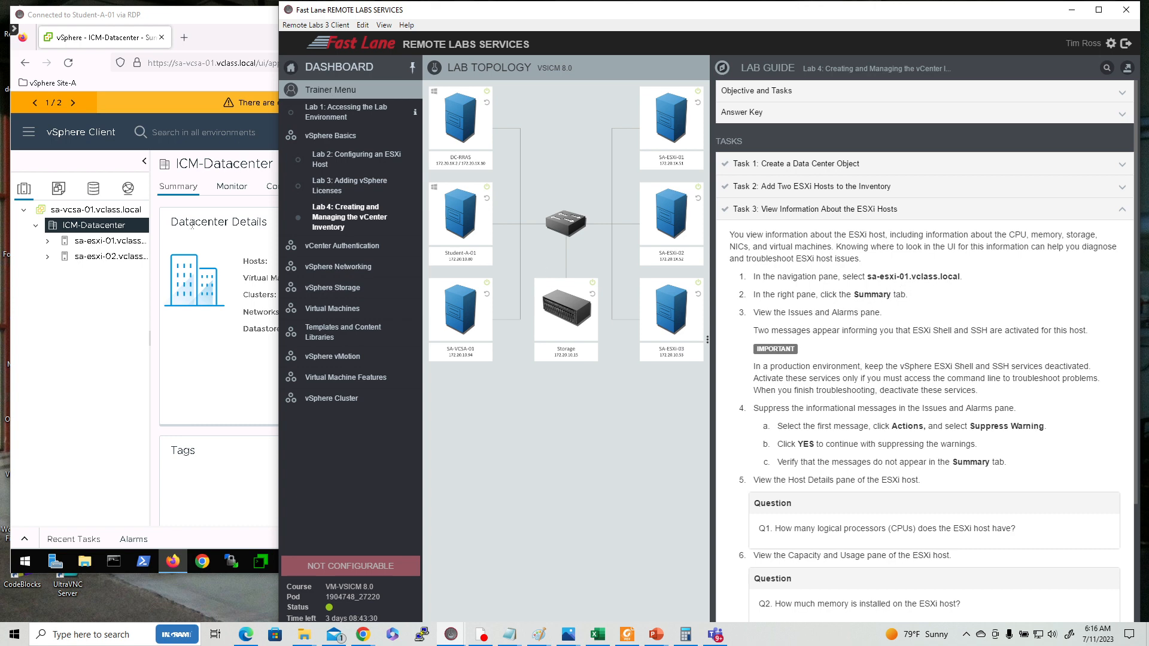
Select sa-esxi-01.vclass.local and suppress the ESXi Shell warning in its Issues and Alarms pane.
click(113, 241)
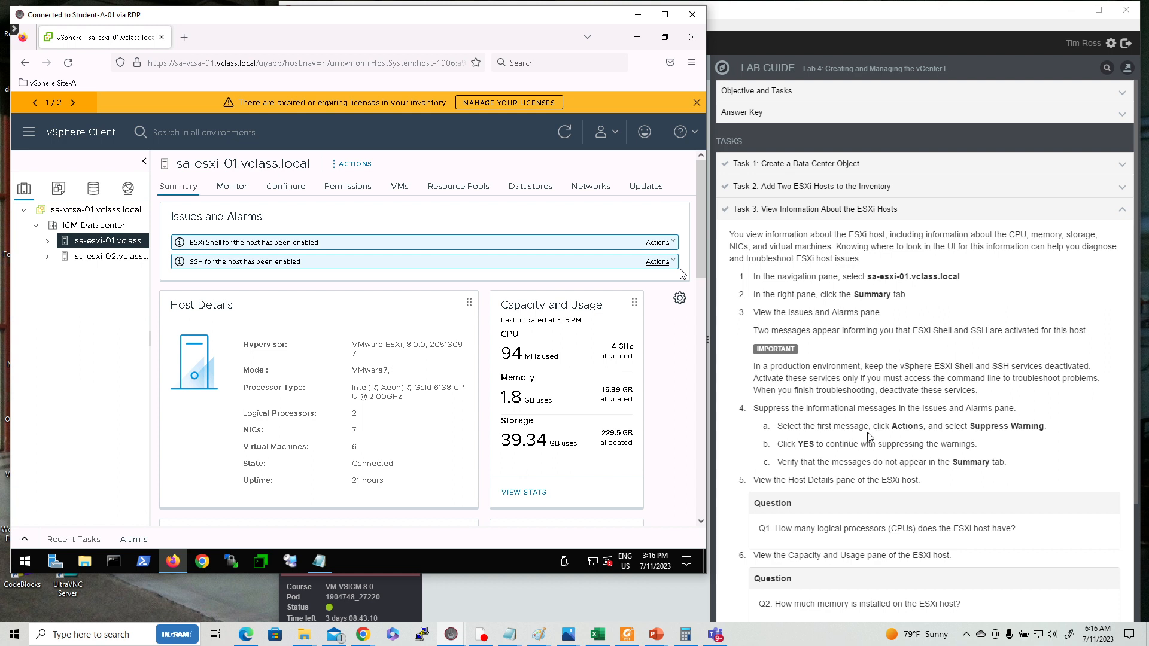
click(655, 244)
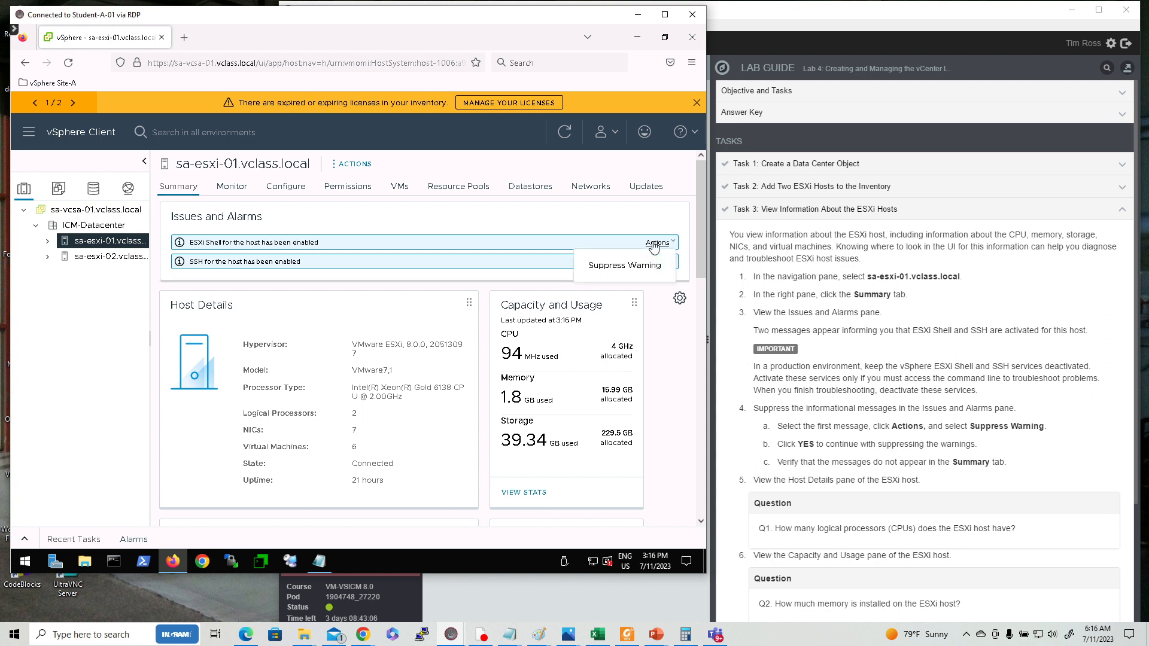
click(625, 267)
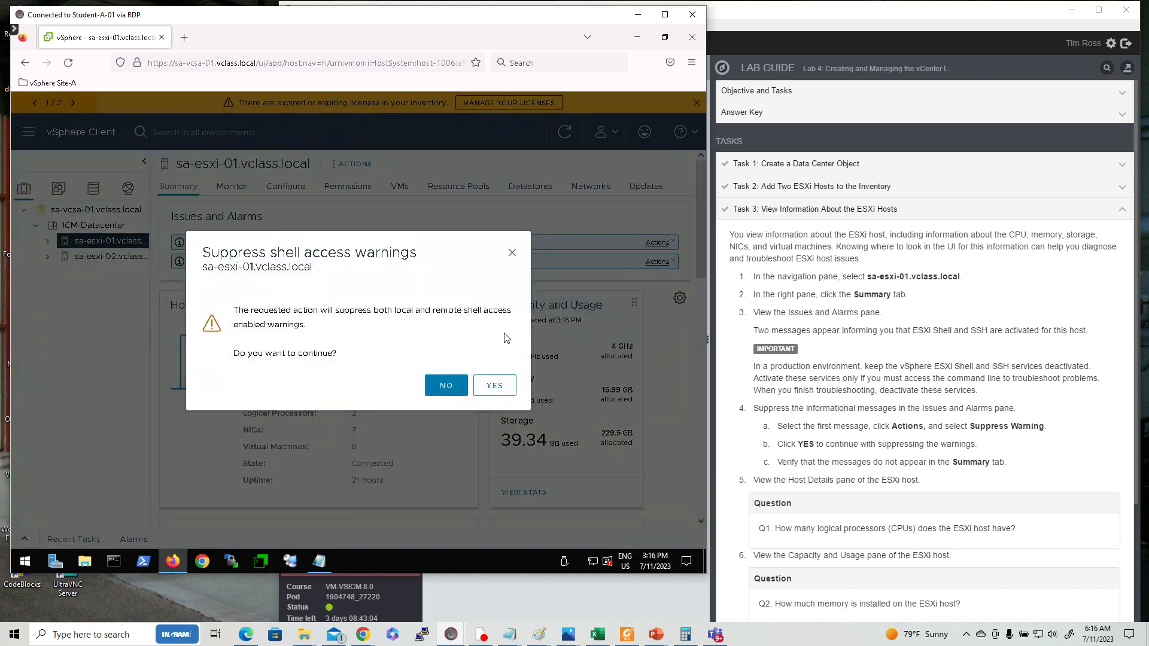
click(495, 386)
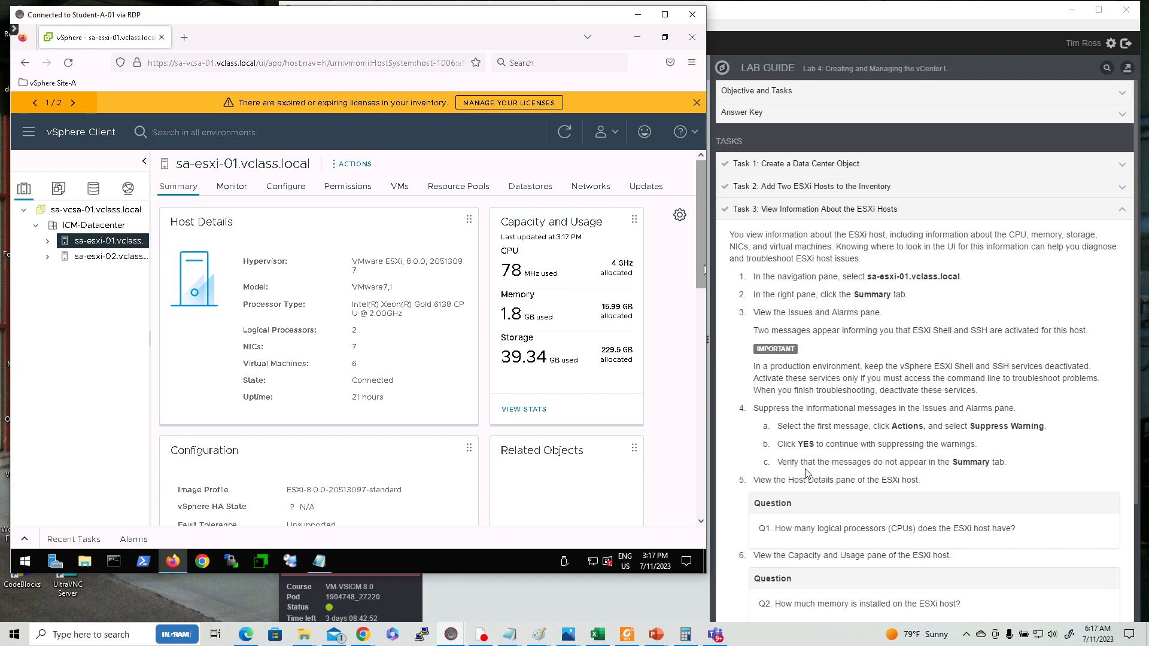
Examine the host's Summary panes, including Host Details, Capacity and Usage, and Hardware.
scroll(813, 515, down, 2)
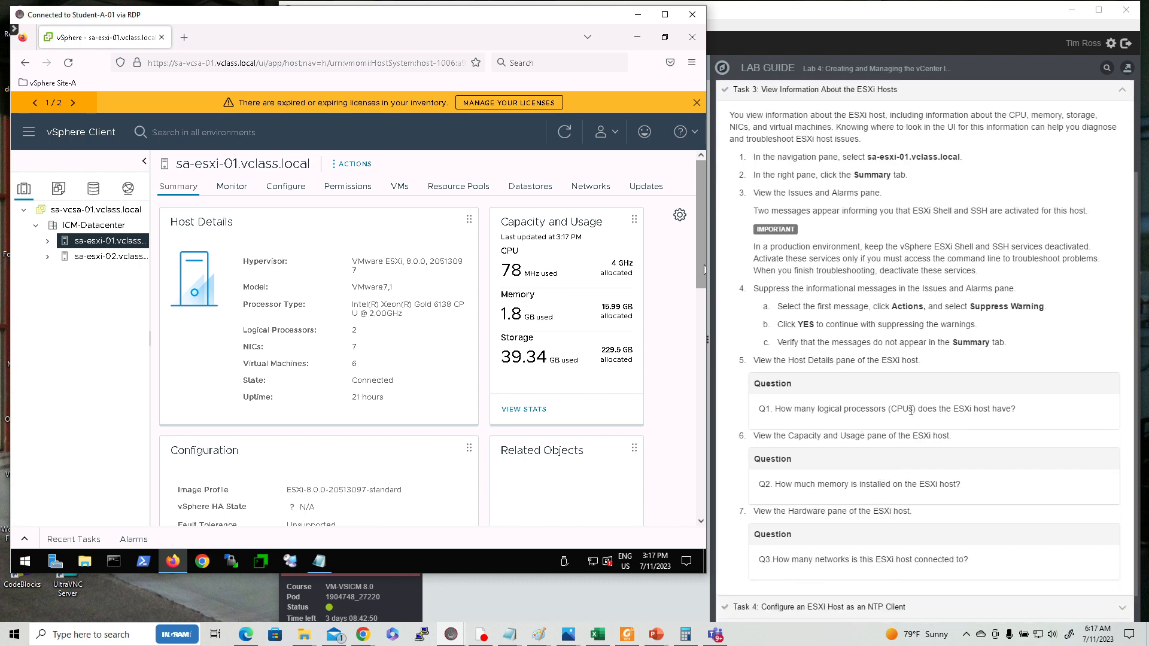
scroll(952, 422, down, 1)
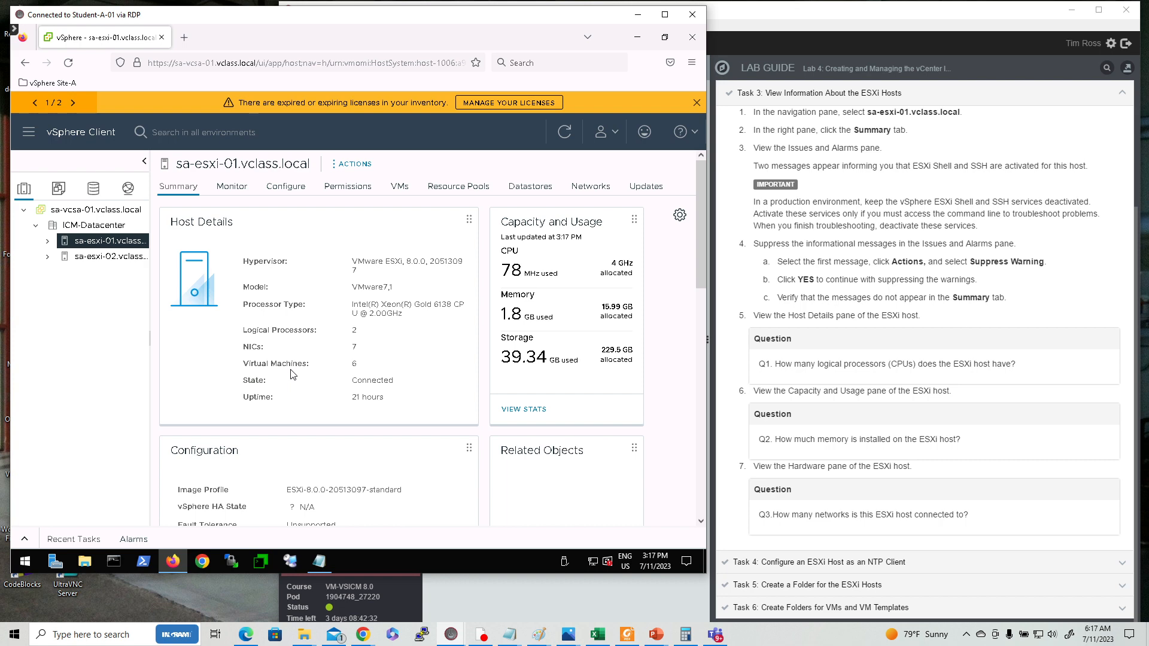
scroll(358, 424, down, 5)
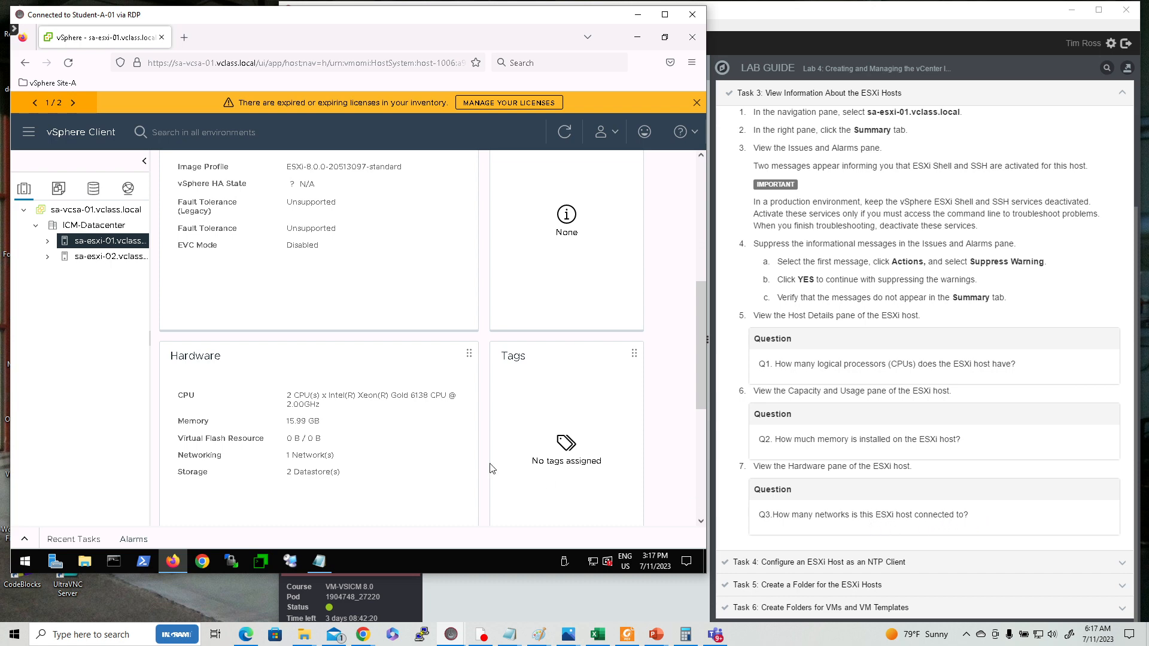
scroll(539, 462, up, 3)
scroll(511, 460, up, 2)
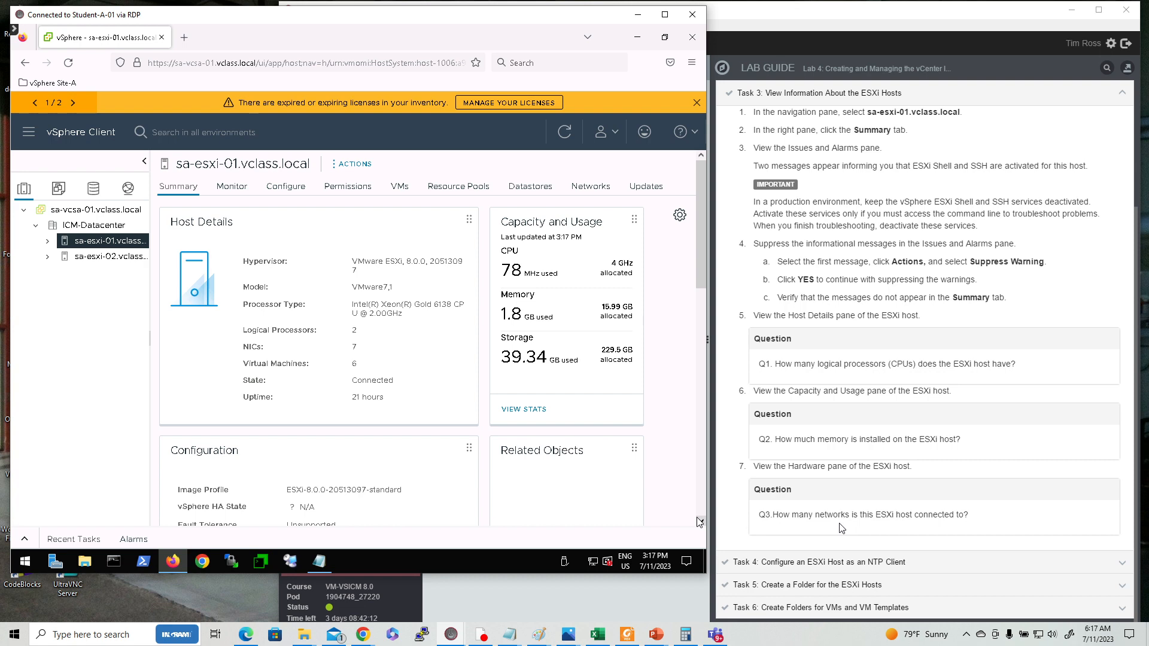
Examine the lower Summary panes of sa-esxi-01, including Hardware, and read Task 4 of the lab guide on configuring an NTP client.
scroll(449, 476, down, 3)
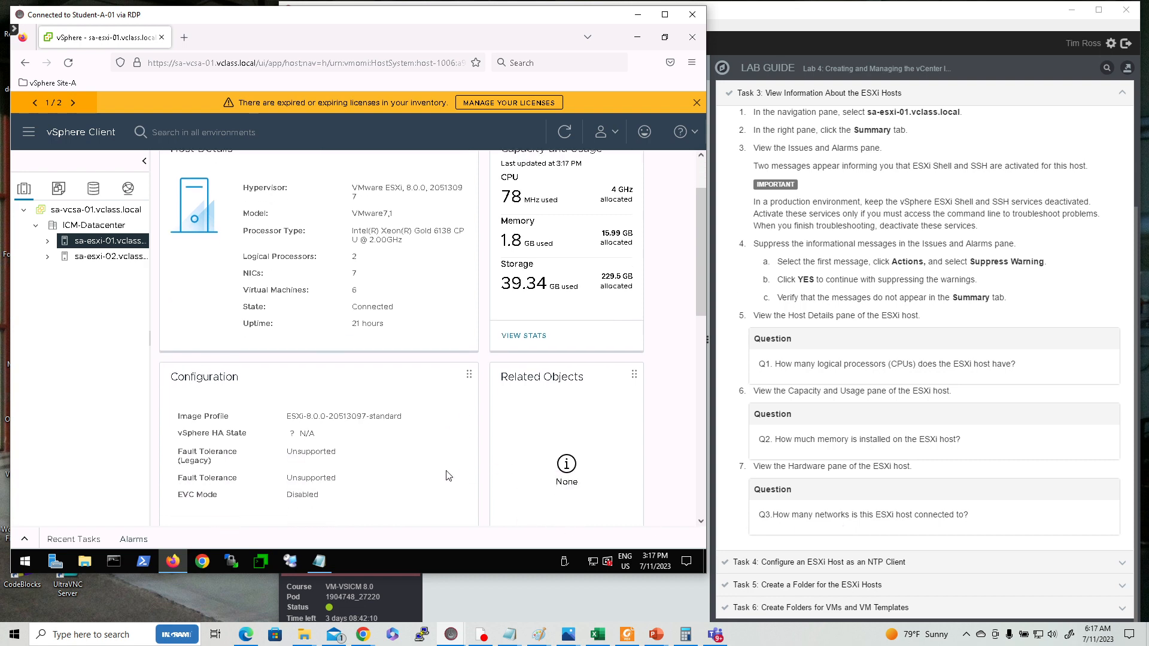
scroll(448, 476, down, 7)
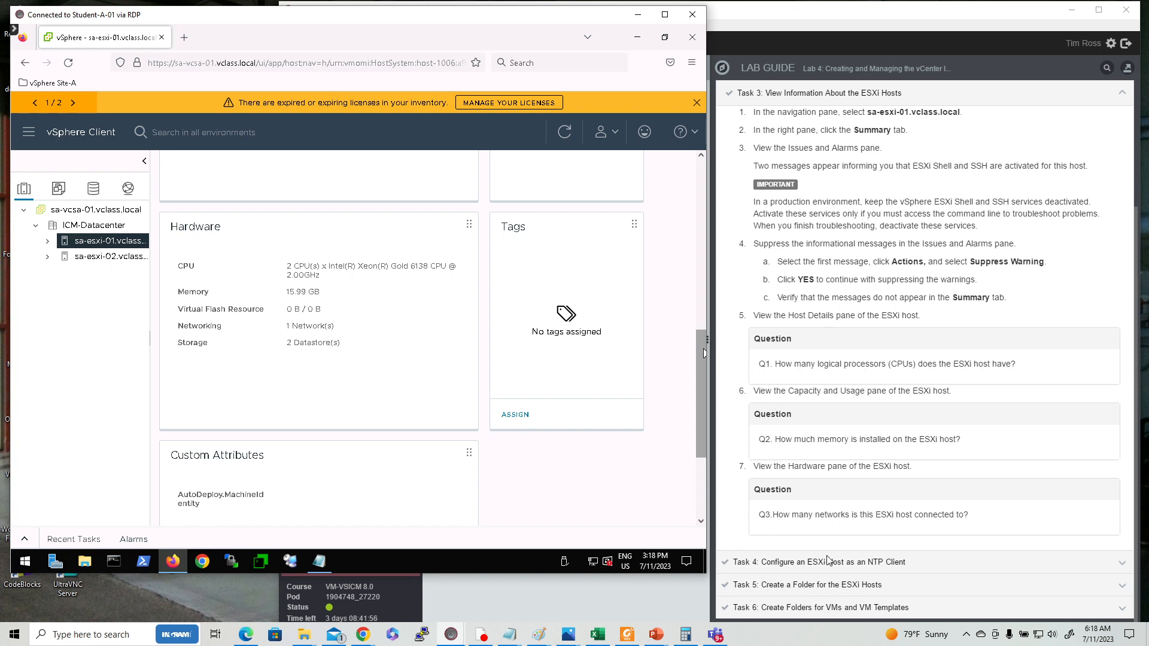
click(869, 565)
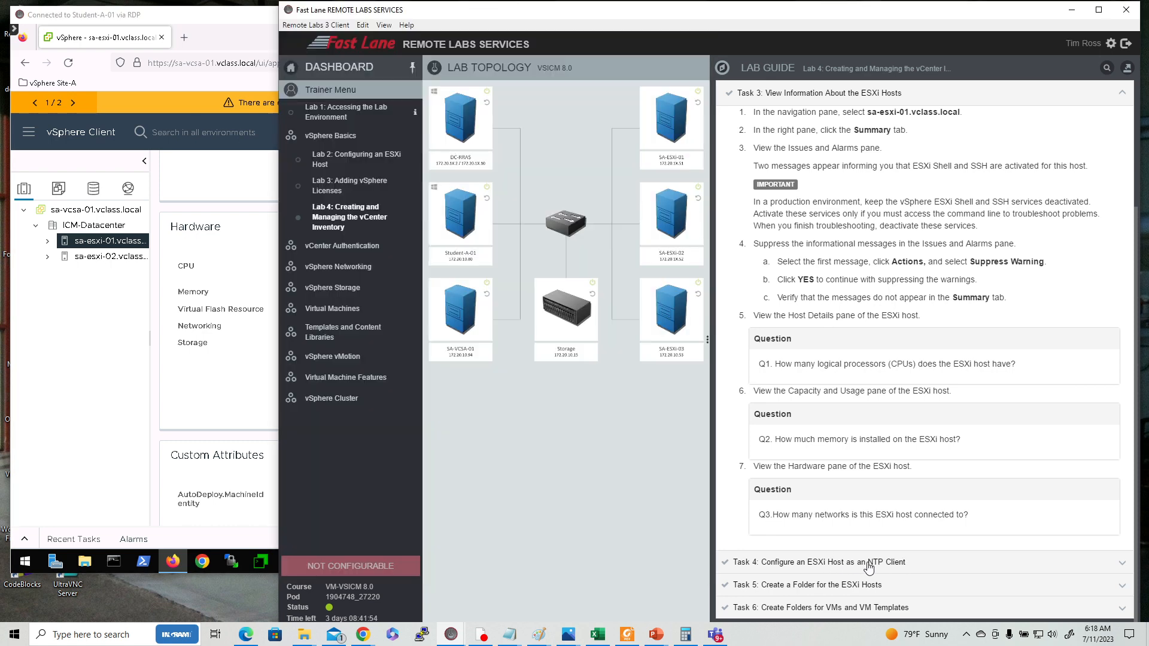
click(869, 566)
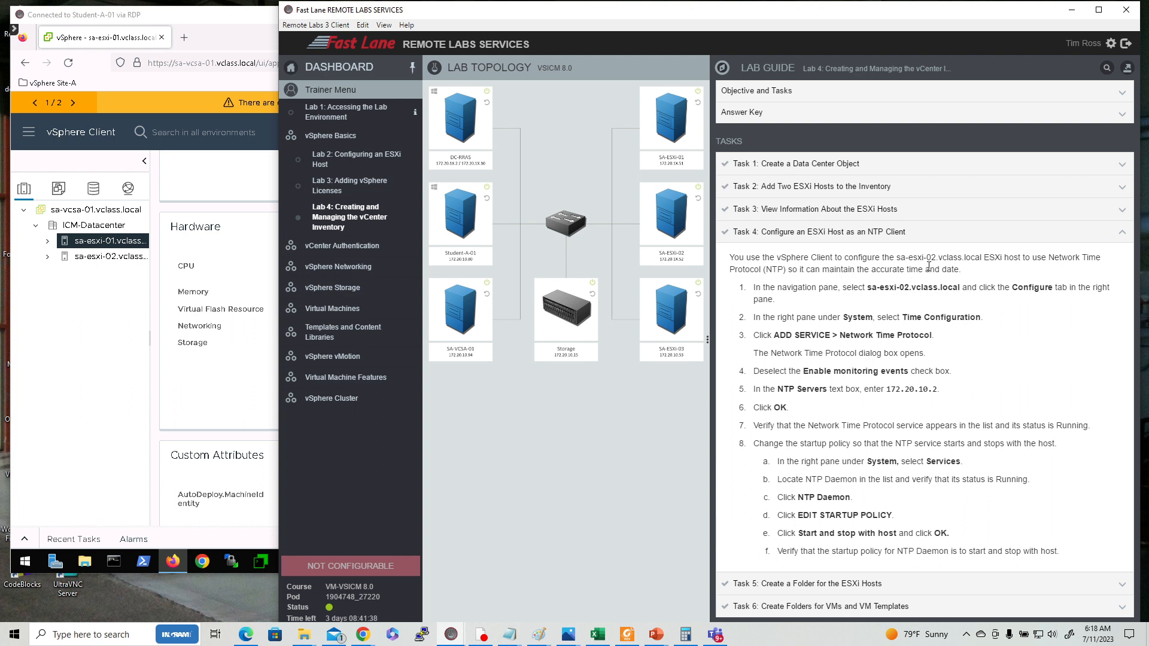
Select sa-esxi-02.vclass.local and open its Time Configuration settings under Configure.
click(95, 263)
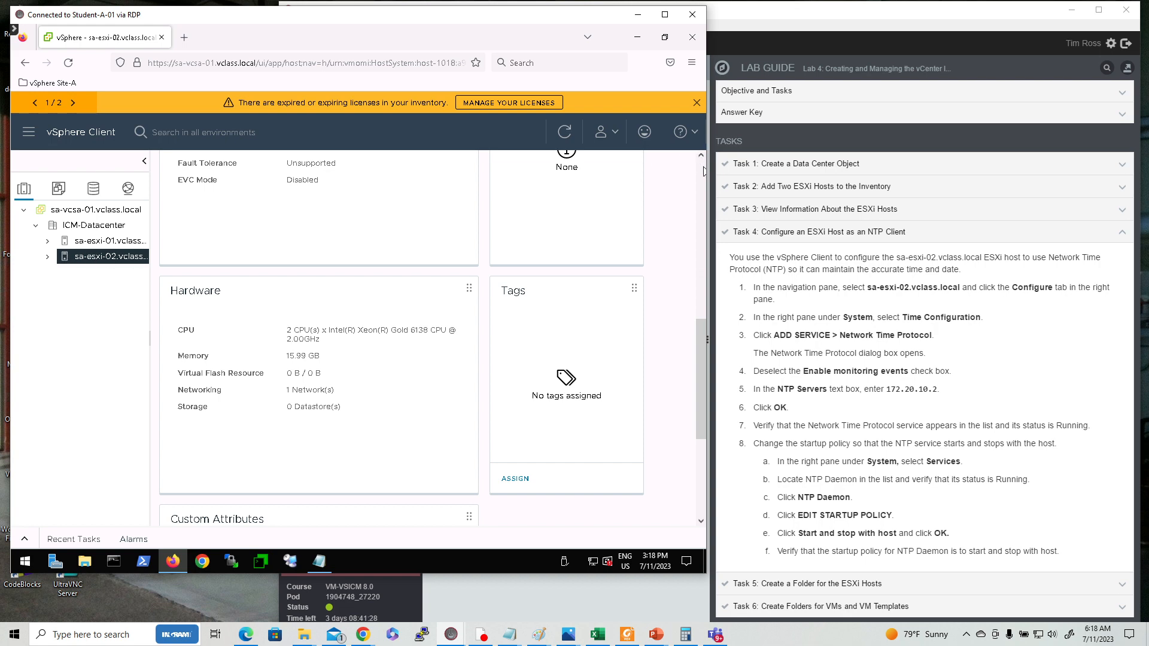
scroll(701, 165, up, 10)
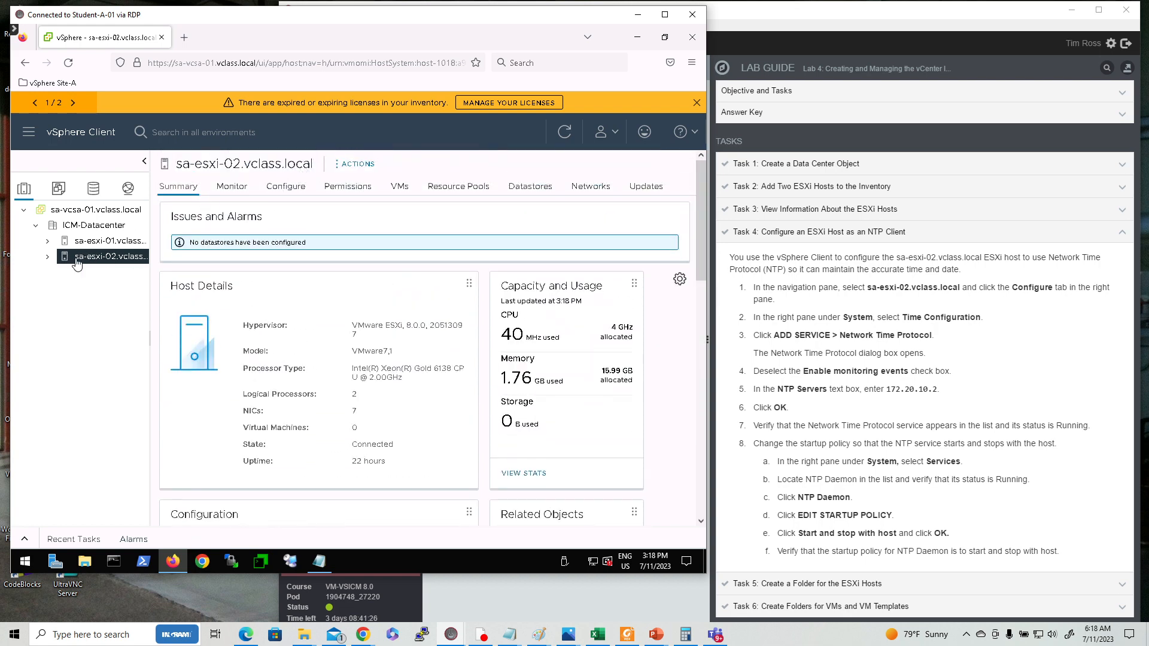
click(296, 192)
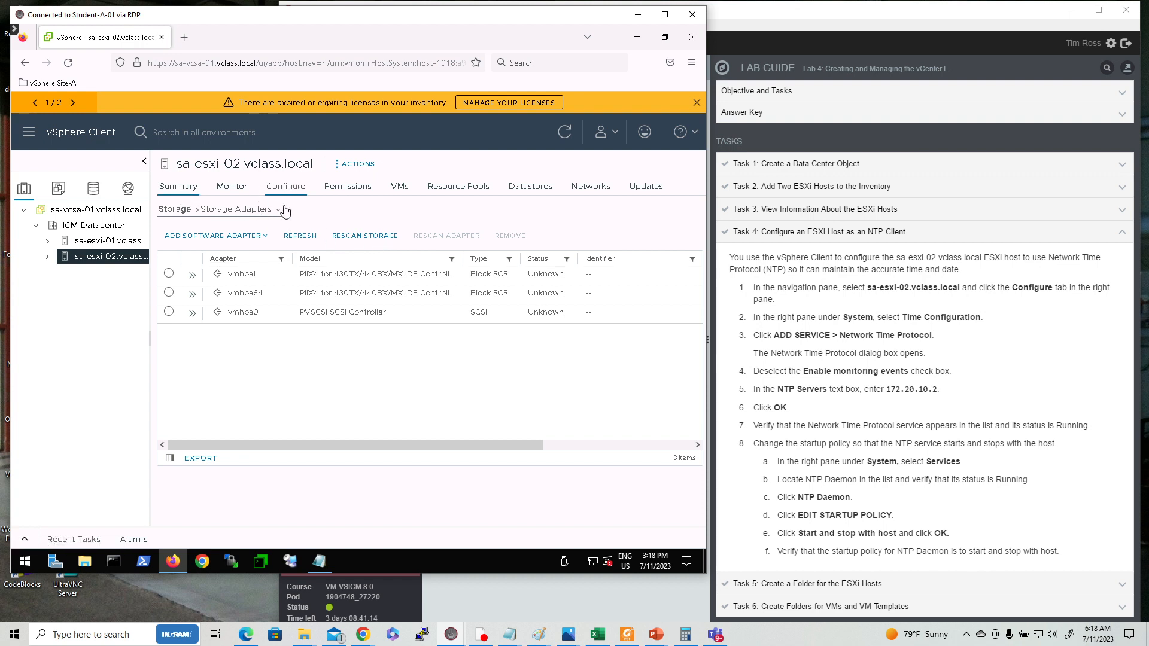
click(199, 213)
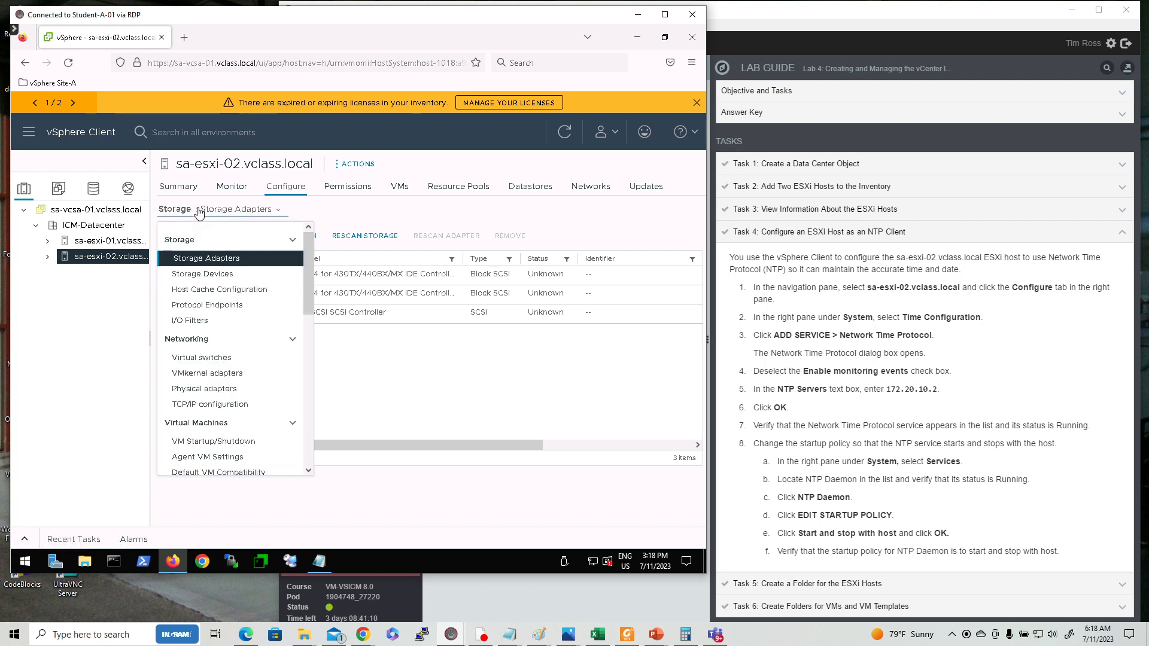
click(220, 214)
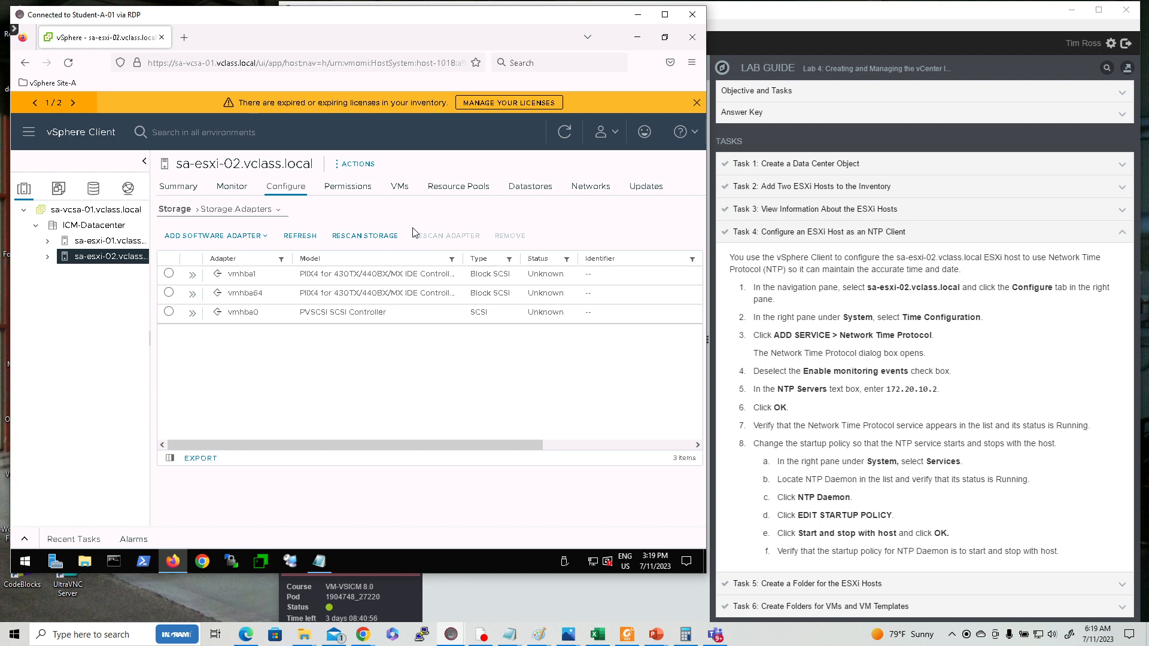
click(197, 213)
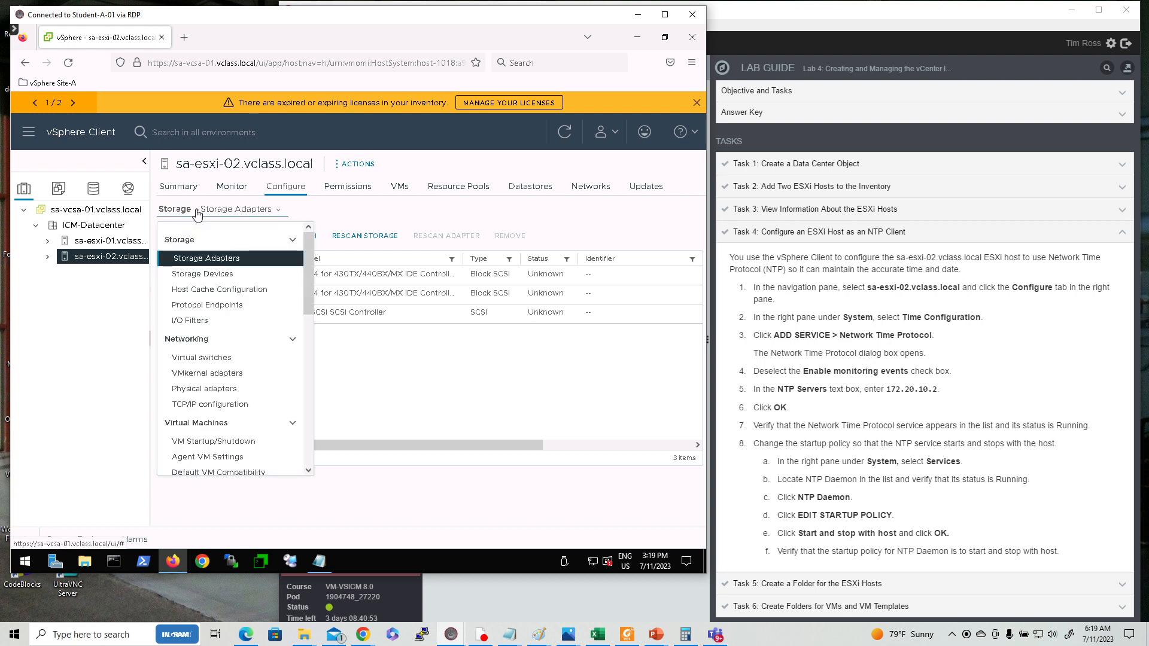
click(280, 211)
click(279, 212)
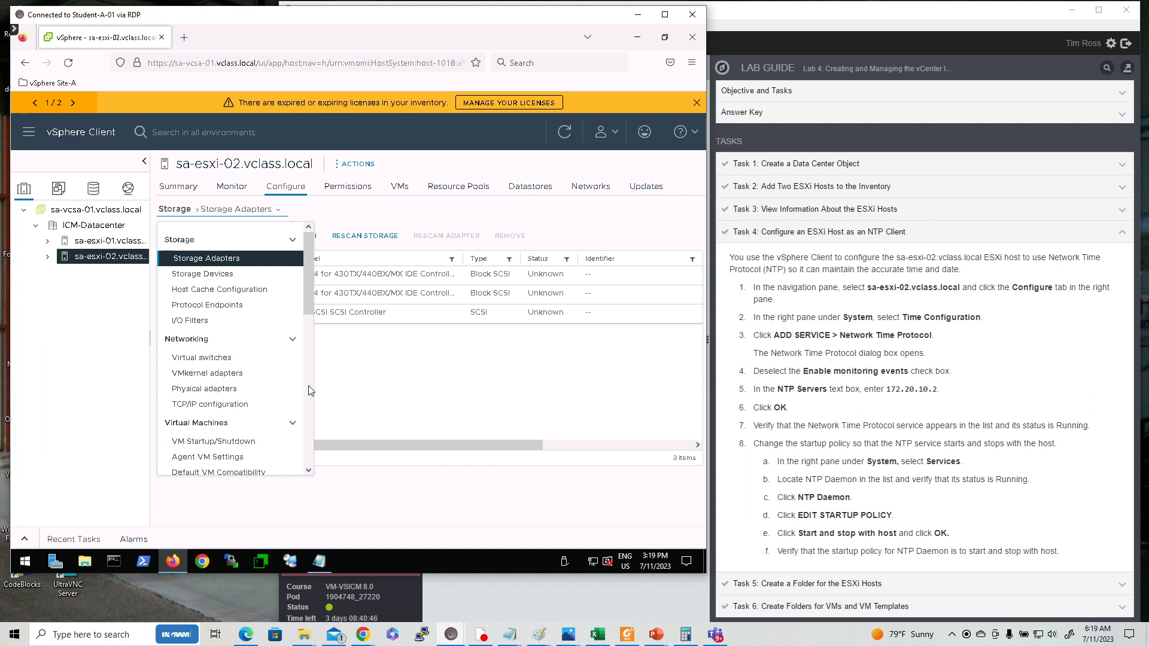
scroll(308, 386, down, 5)
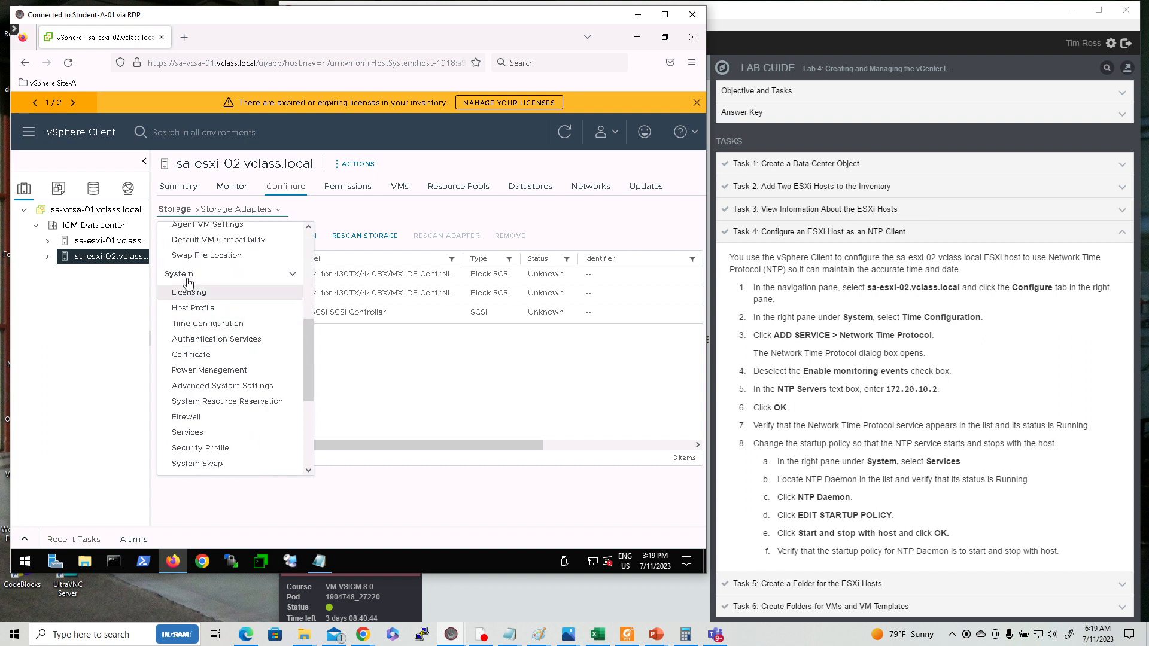
click(209, 324)
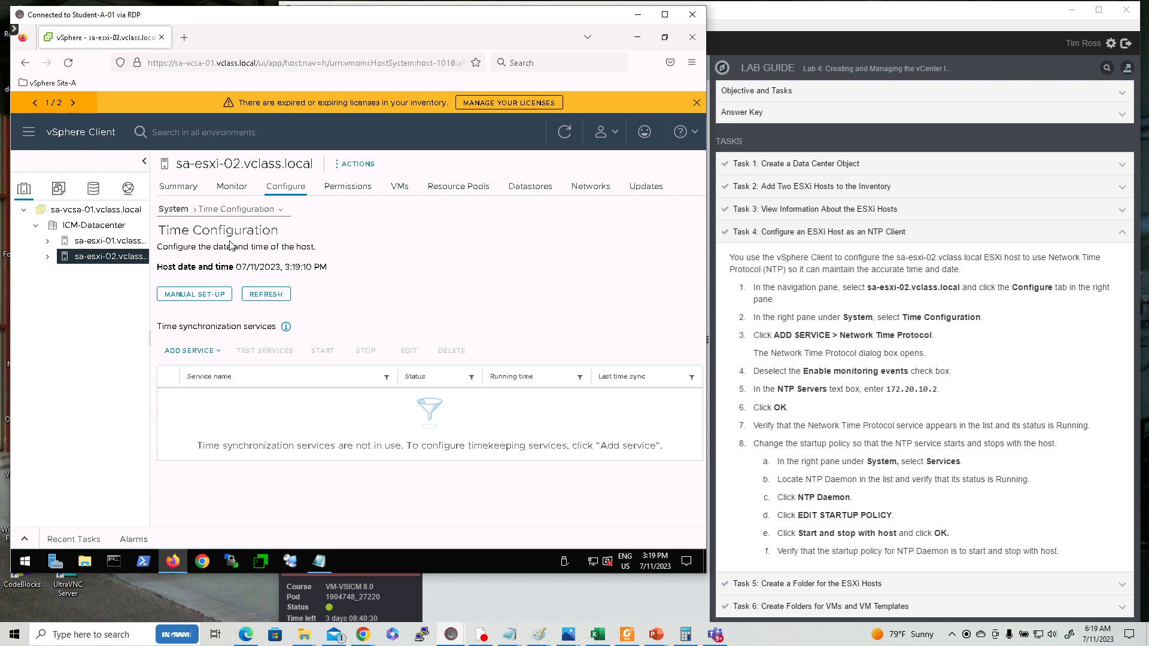
Add a Network Time Protocol time synchronization service to the host, entering the NTP server address.
click(193, 352)
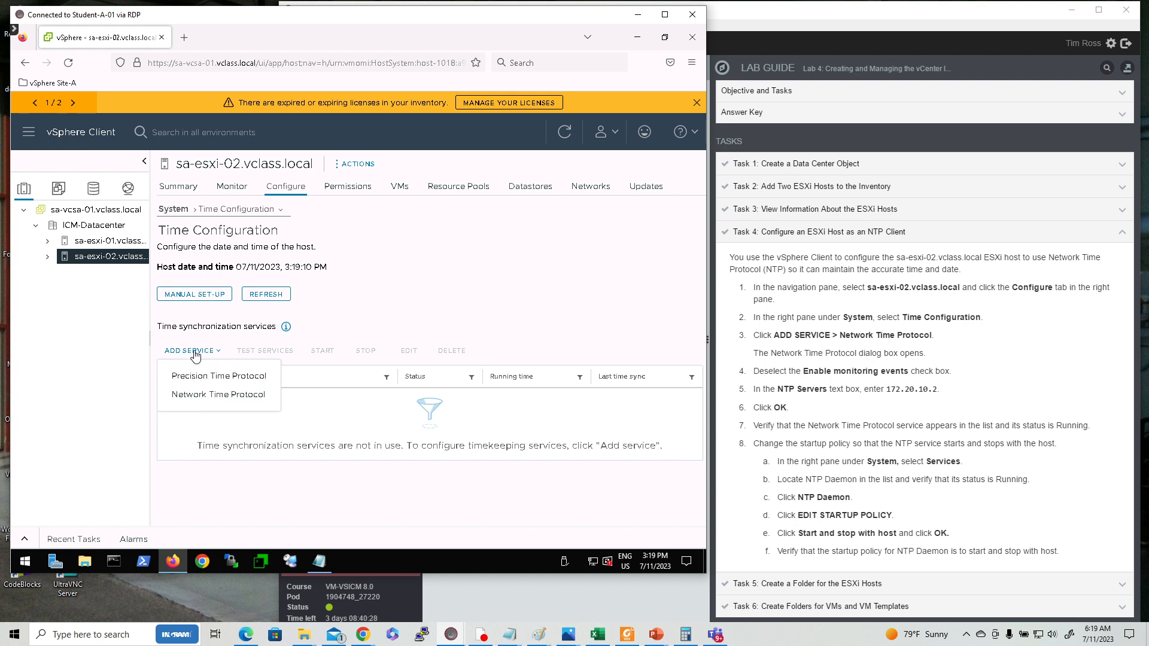
click(232, 396)
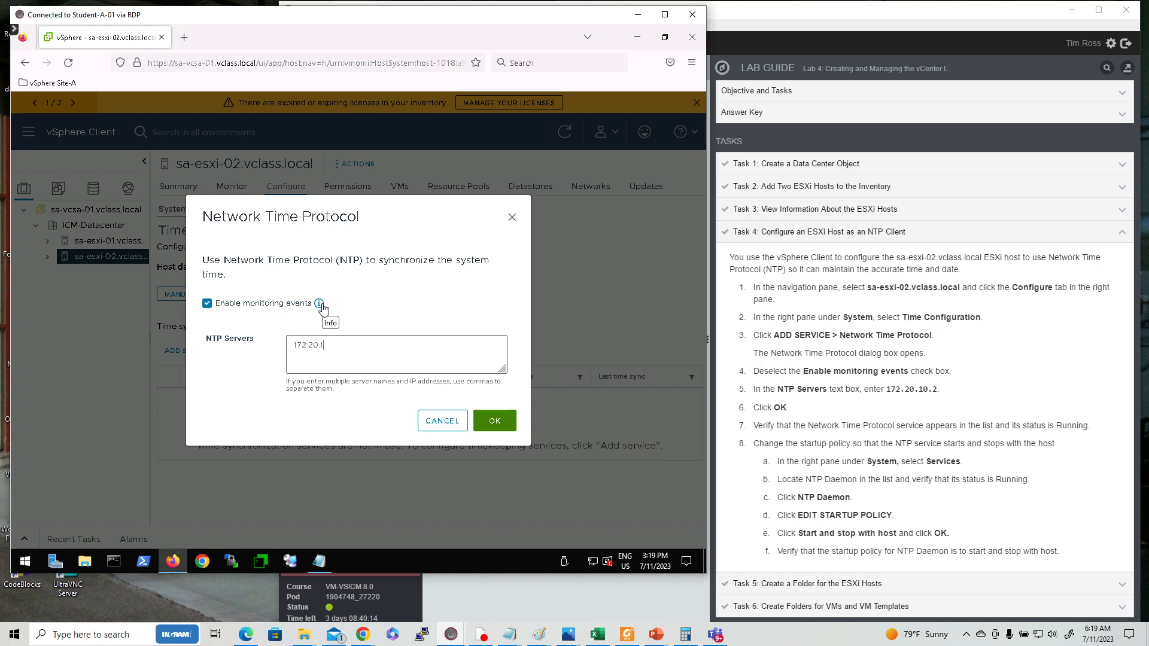
click(496, 422)
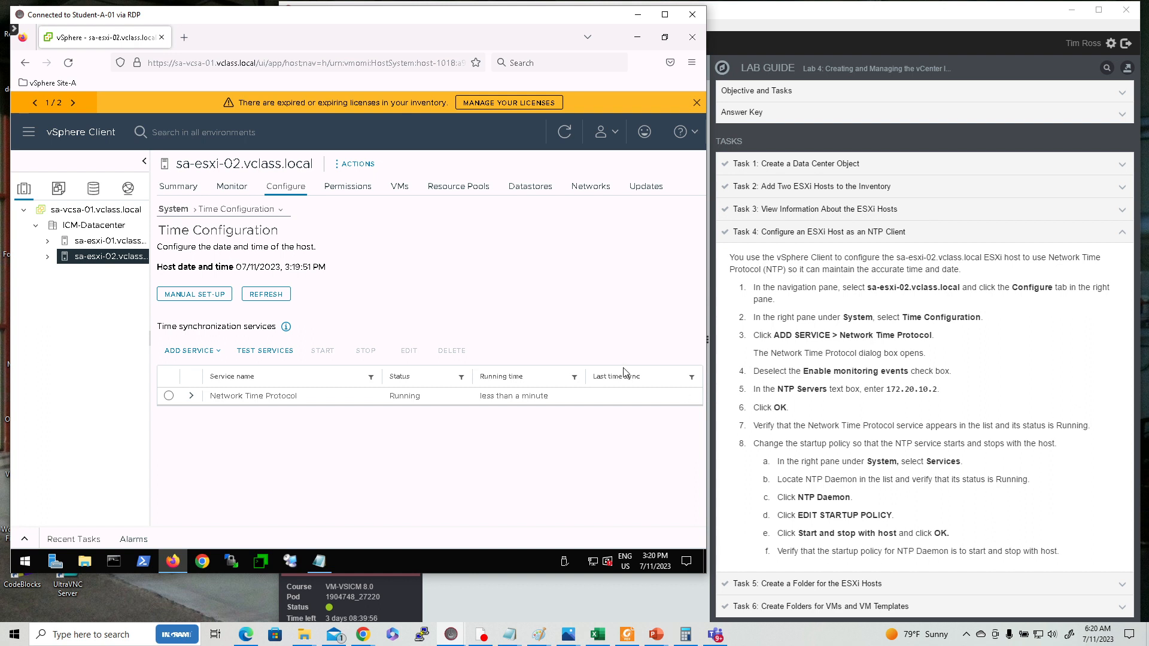
click(282, 213)
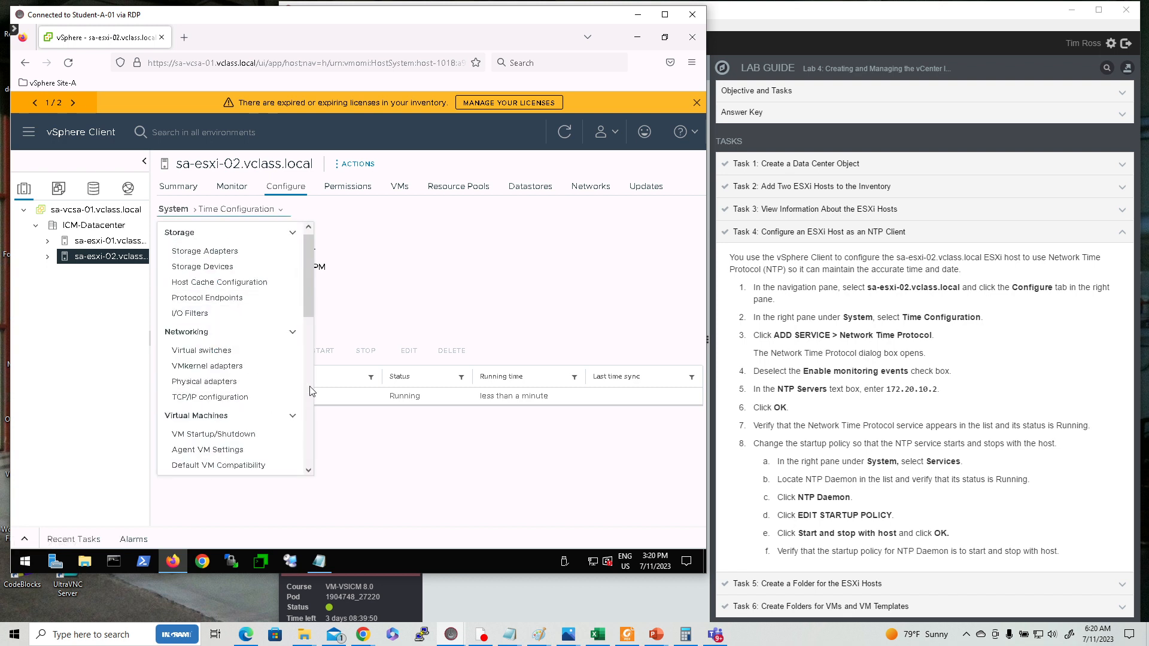
scroll(310, 393, down, 3)
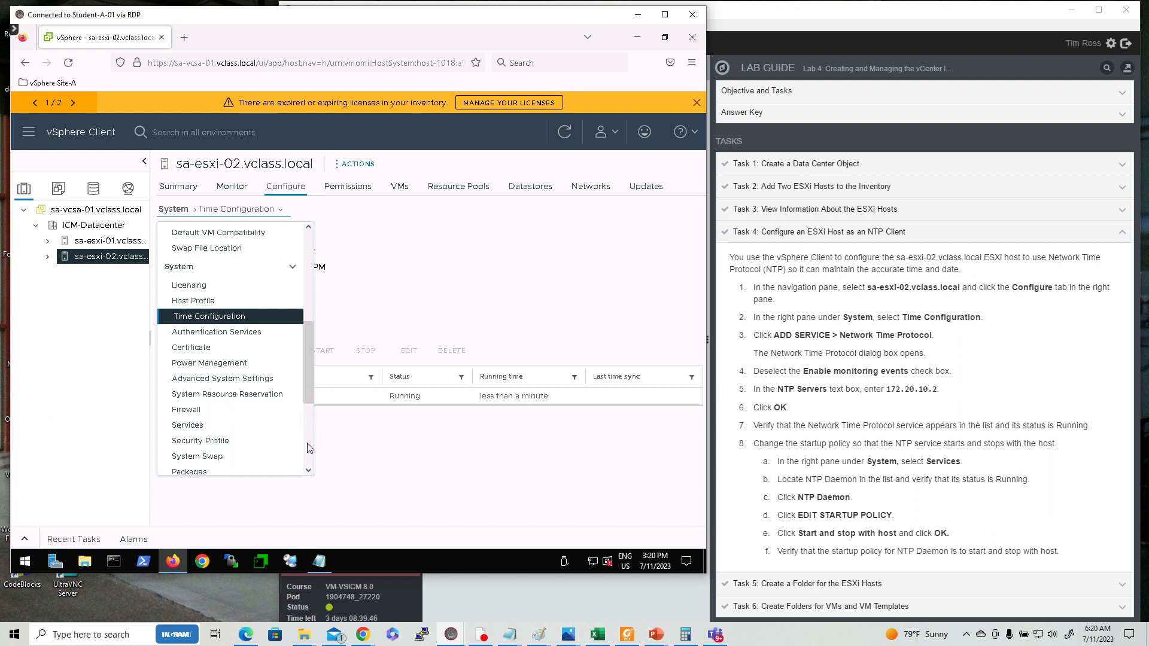
scroll(307, 447, down, 3)
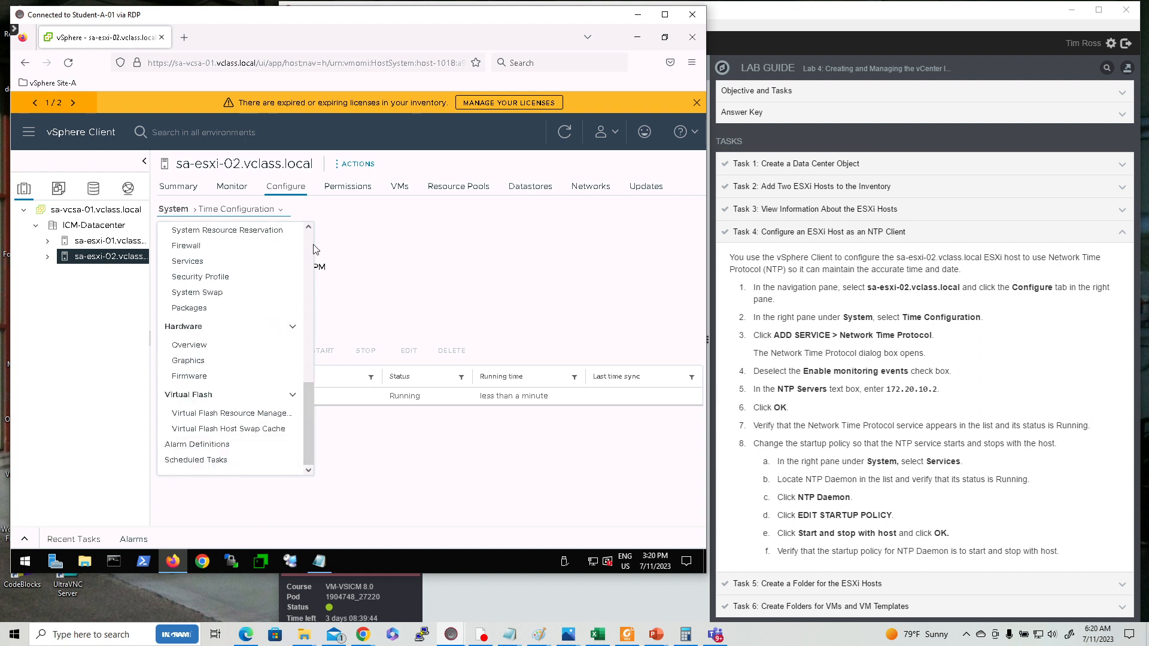
scroll(313, 249, up, 5)
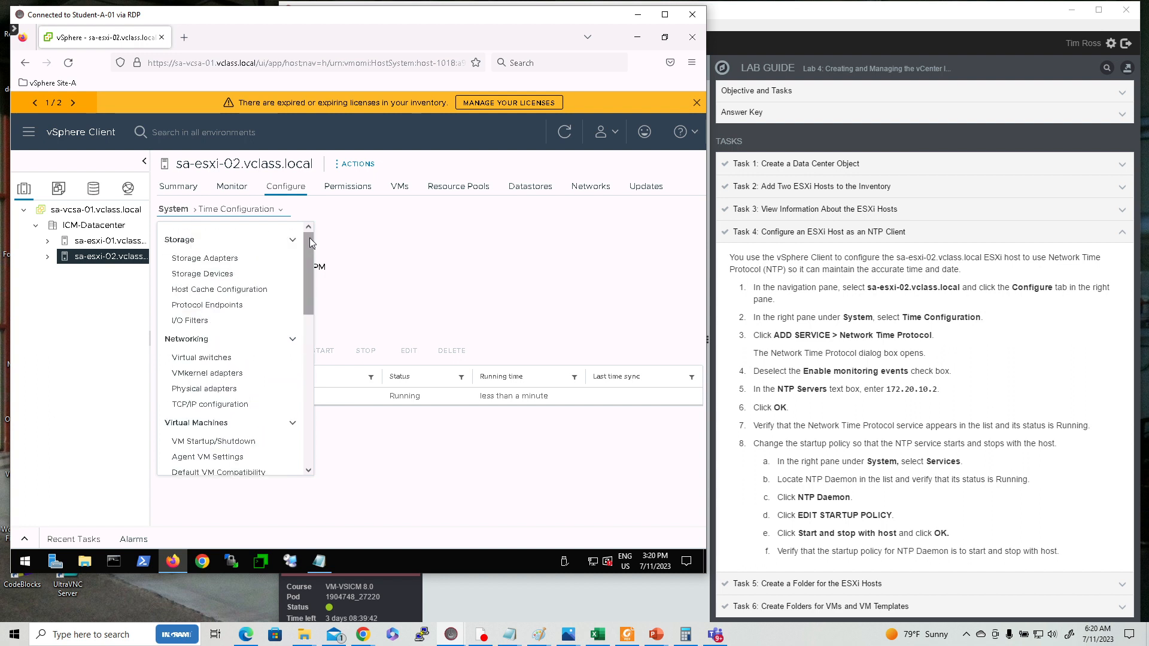
click(470, 242)
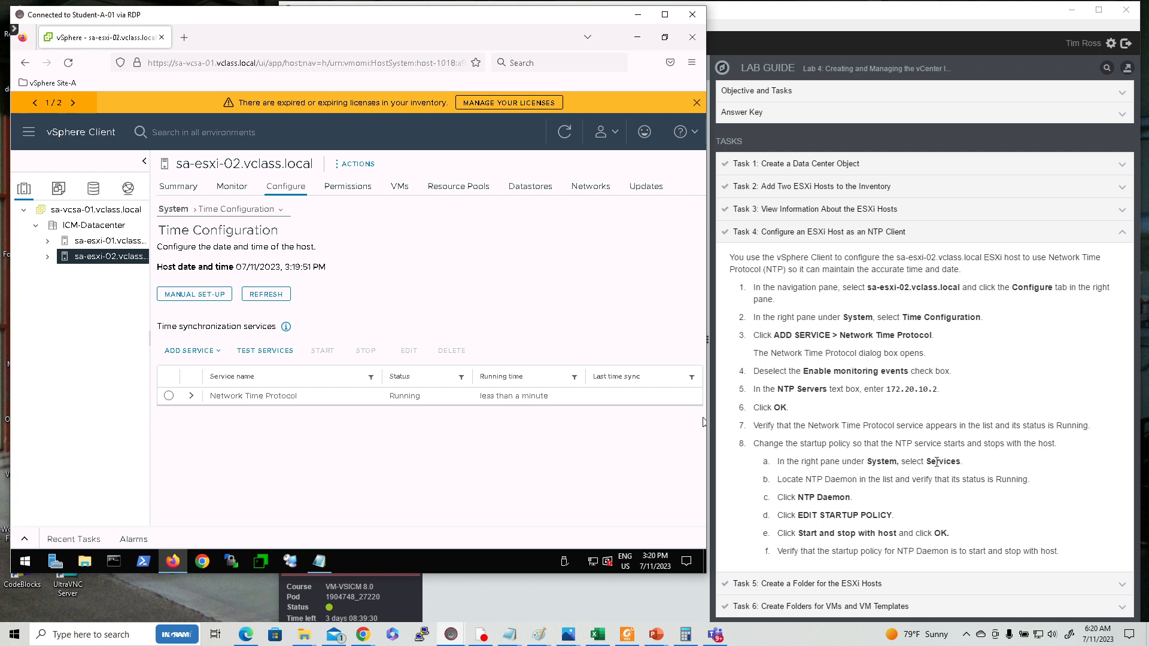
click(284, 214)
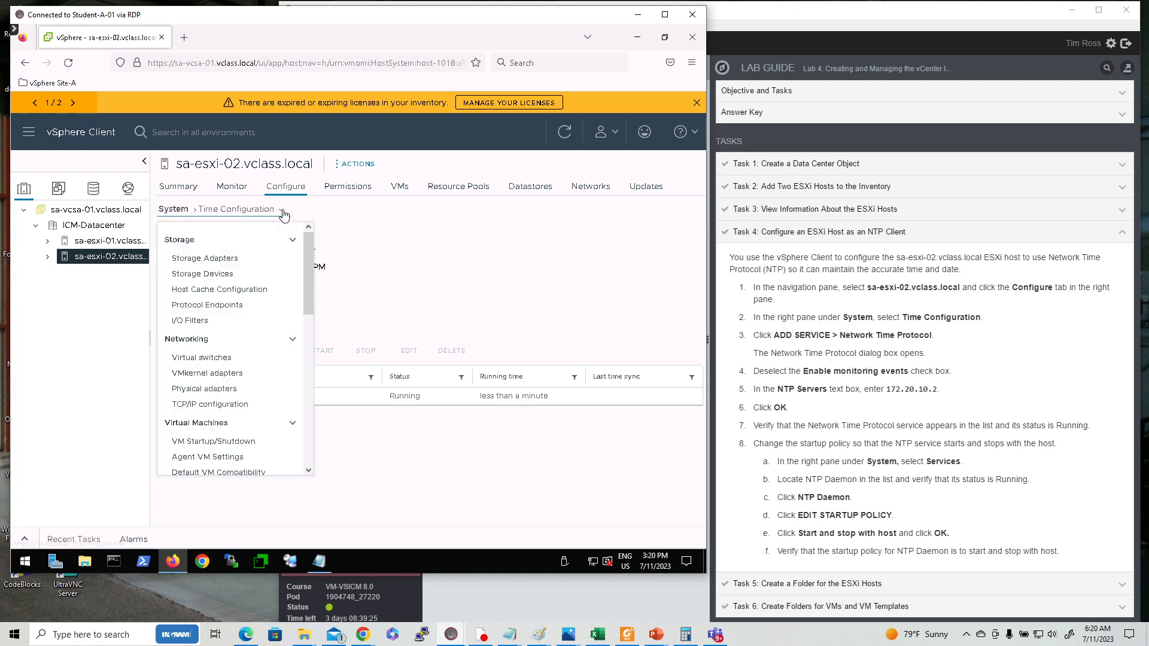
click(198, 213)
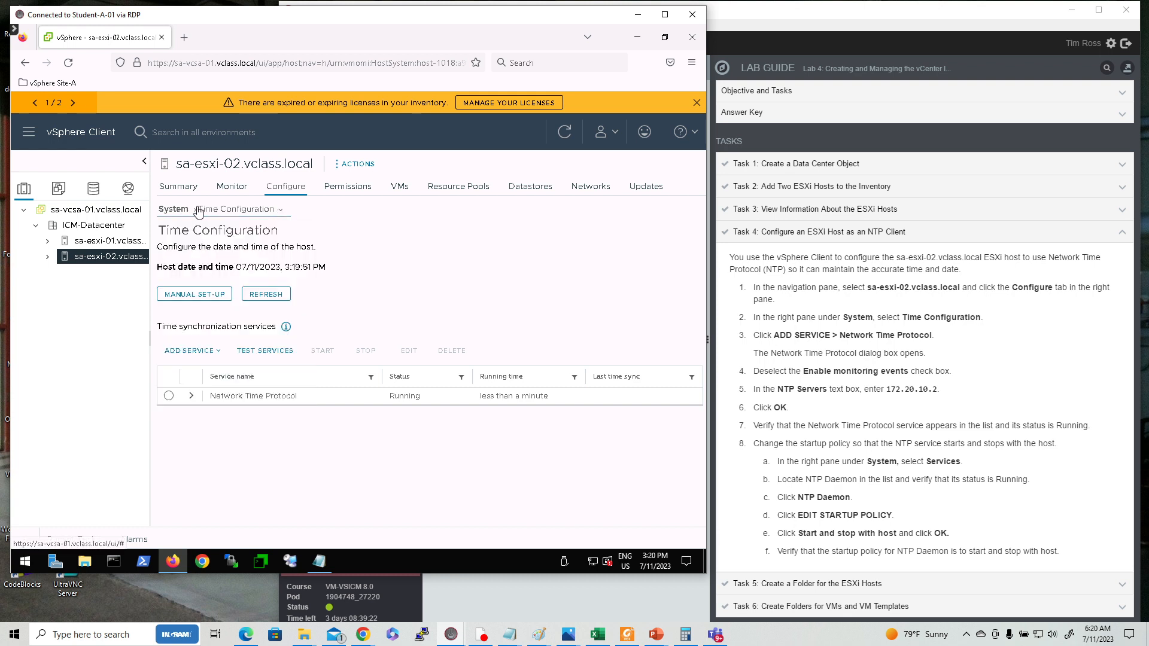
click(197, 213)
click(195, 213)
click(196, 213)
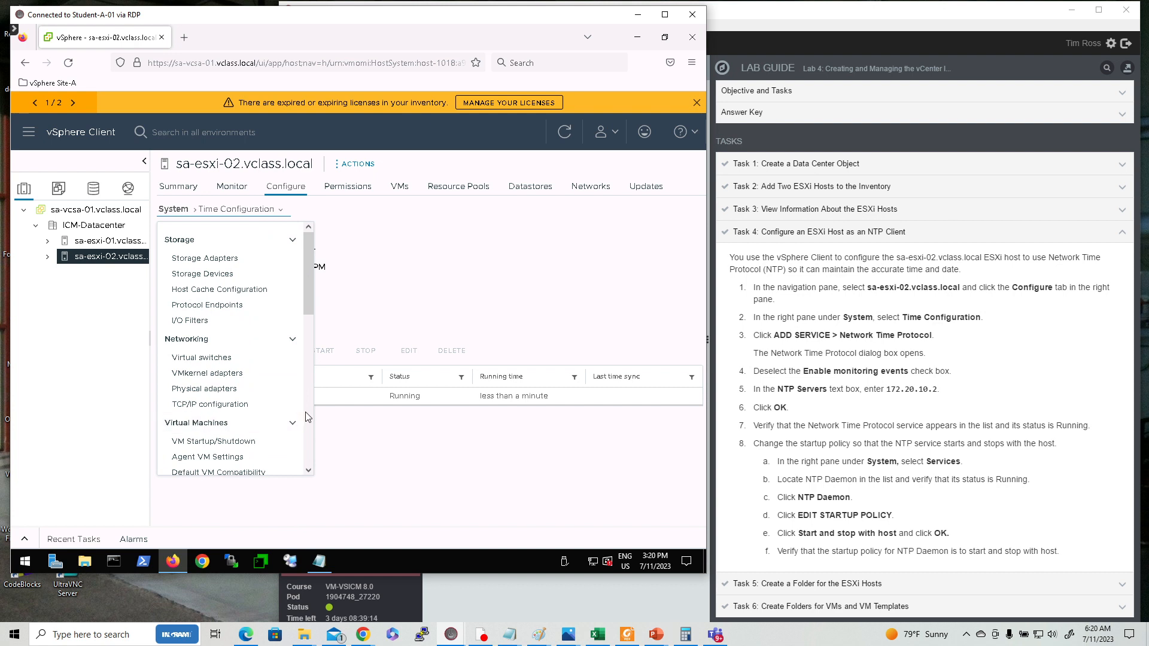
Set the NTP Daemon's startup policy in the host's Services to Start and stop with host.
scroll(309, 417, down, 4)
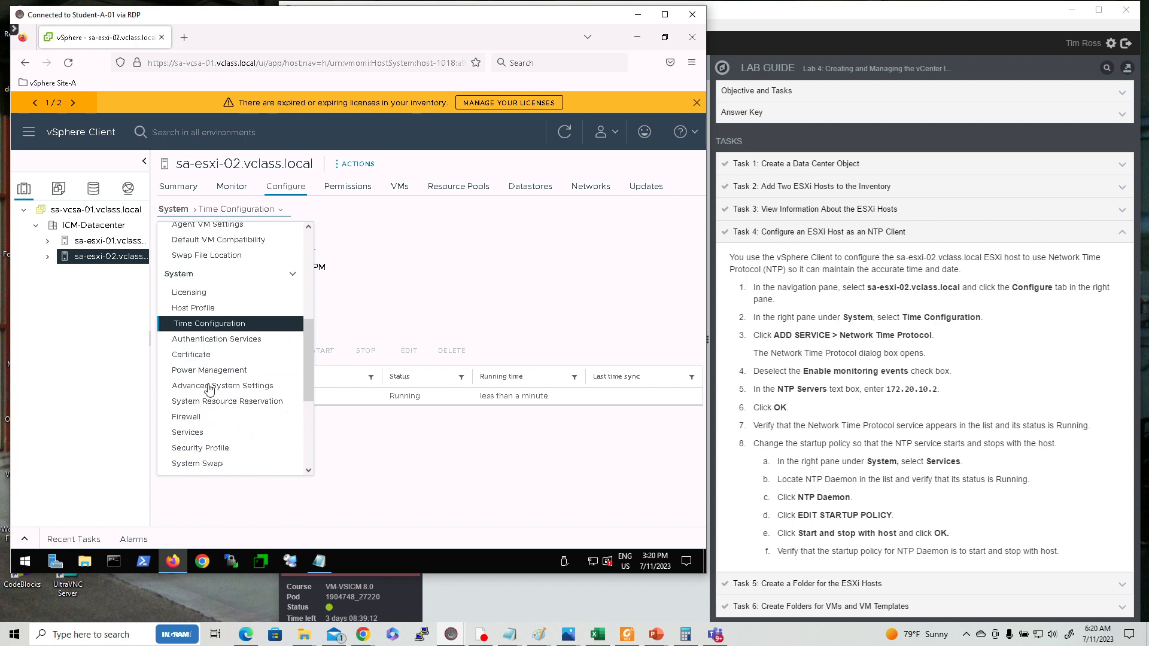
click(206, 433)
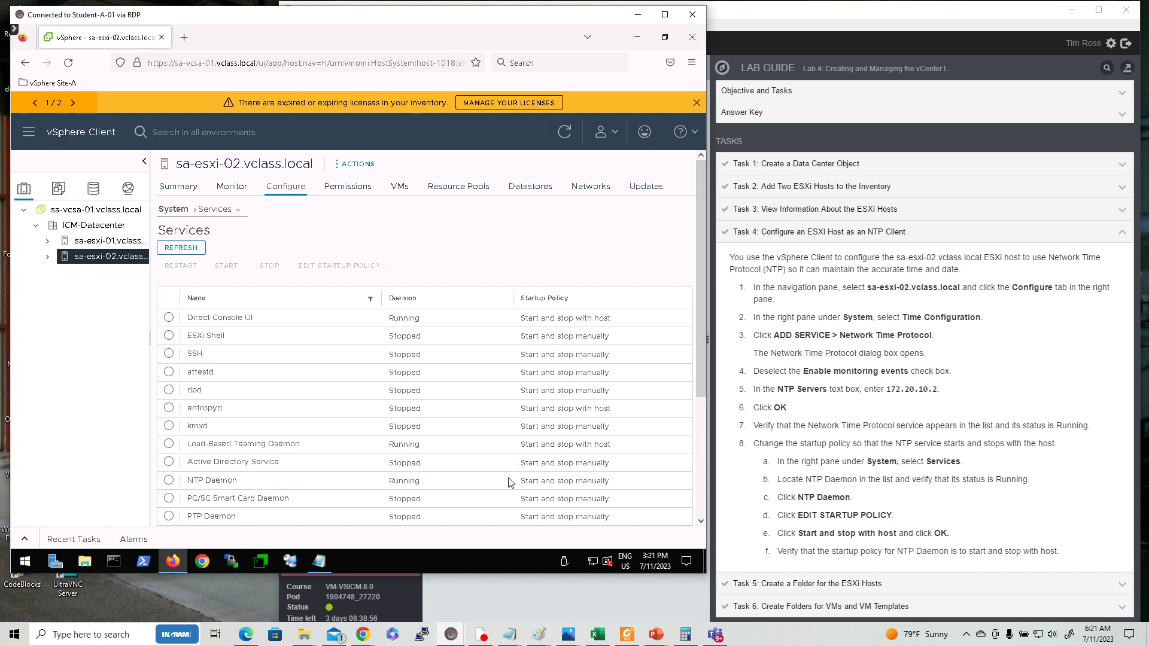
click(168, 481)
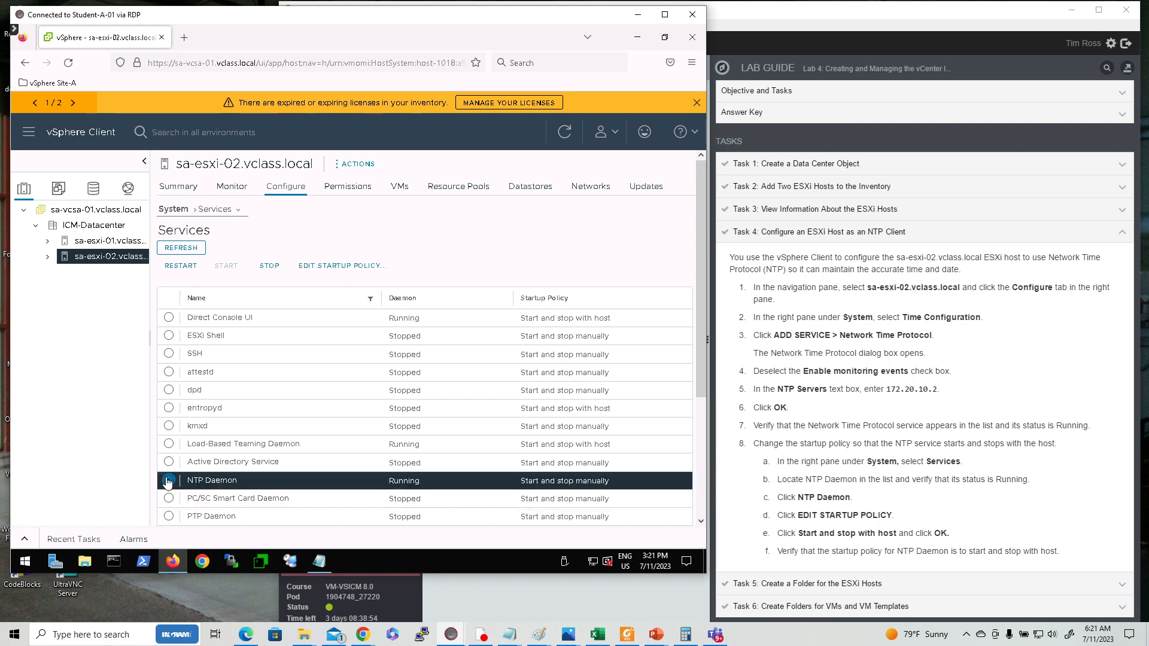
click(353, 267)
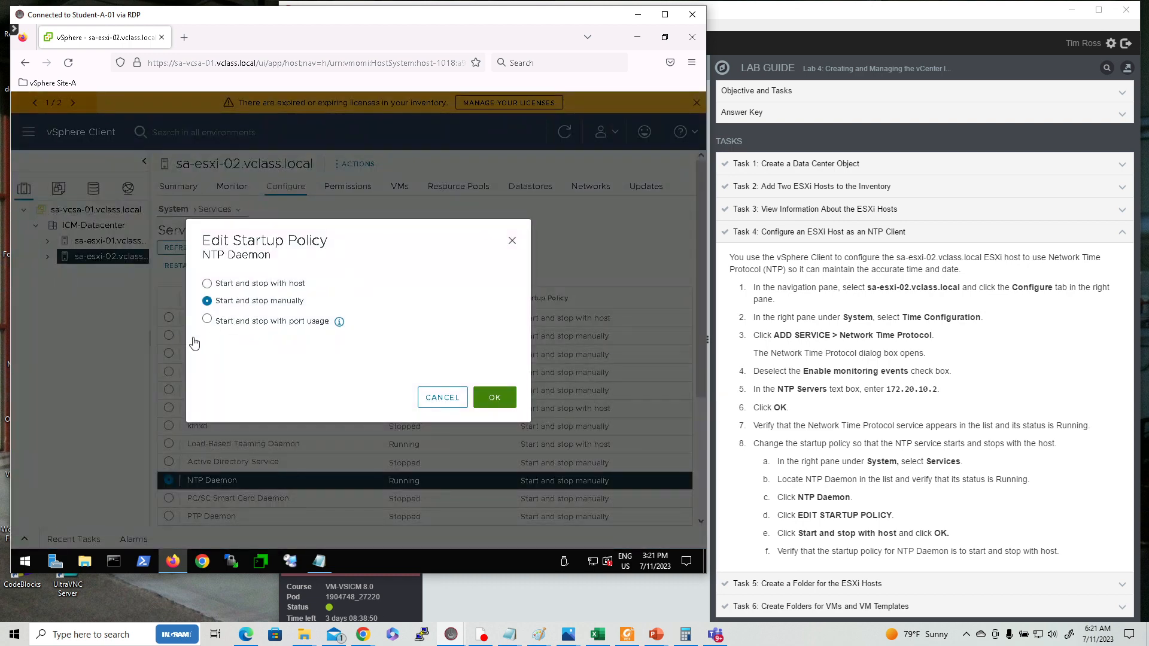
click(208, 285)
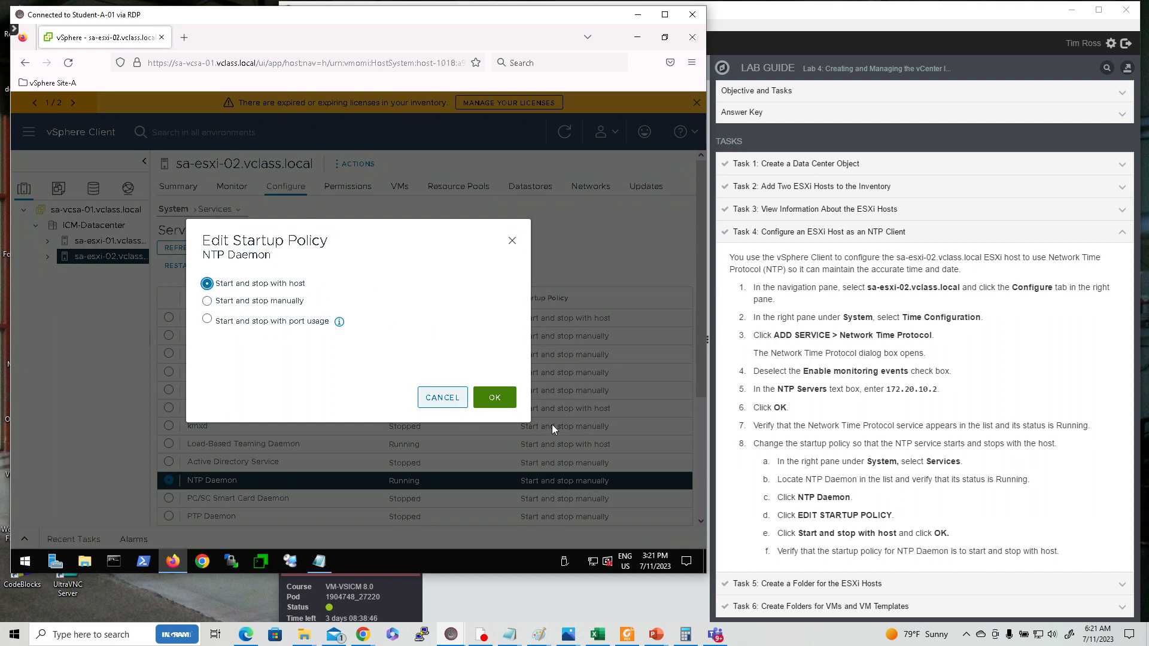
click(498, 399)
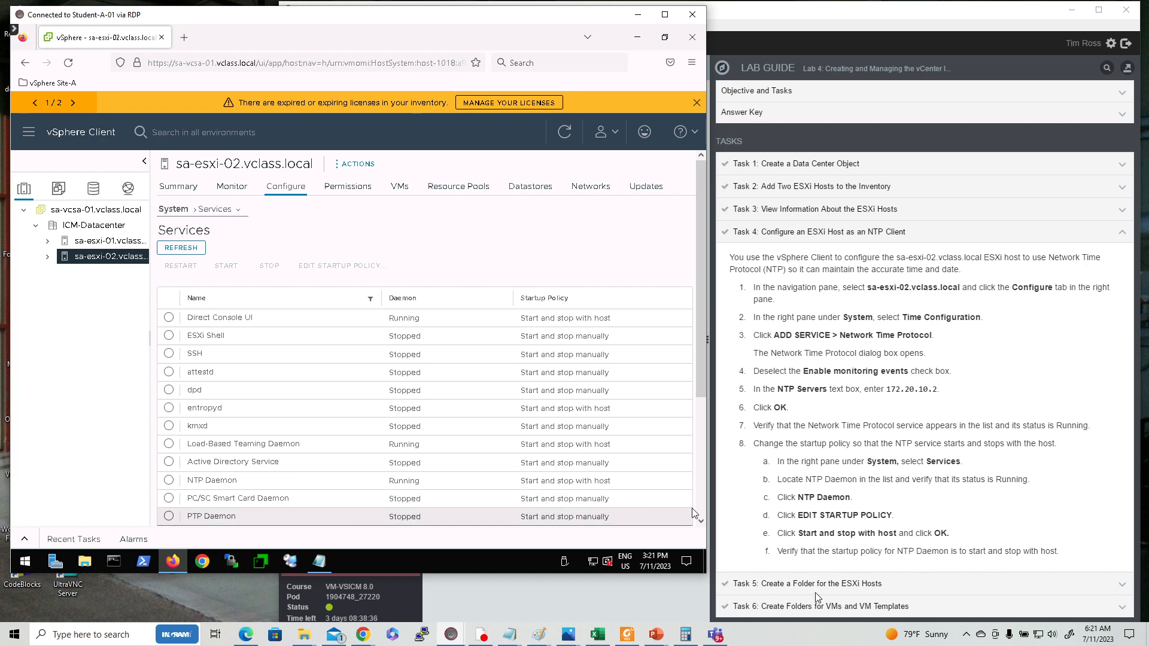
Create a new host and cluster folder named Lab Servers under ICM-Datacenter.
click(835, 587)
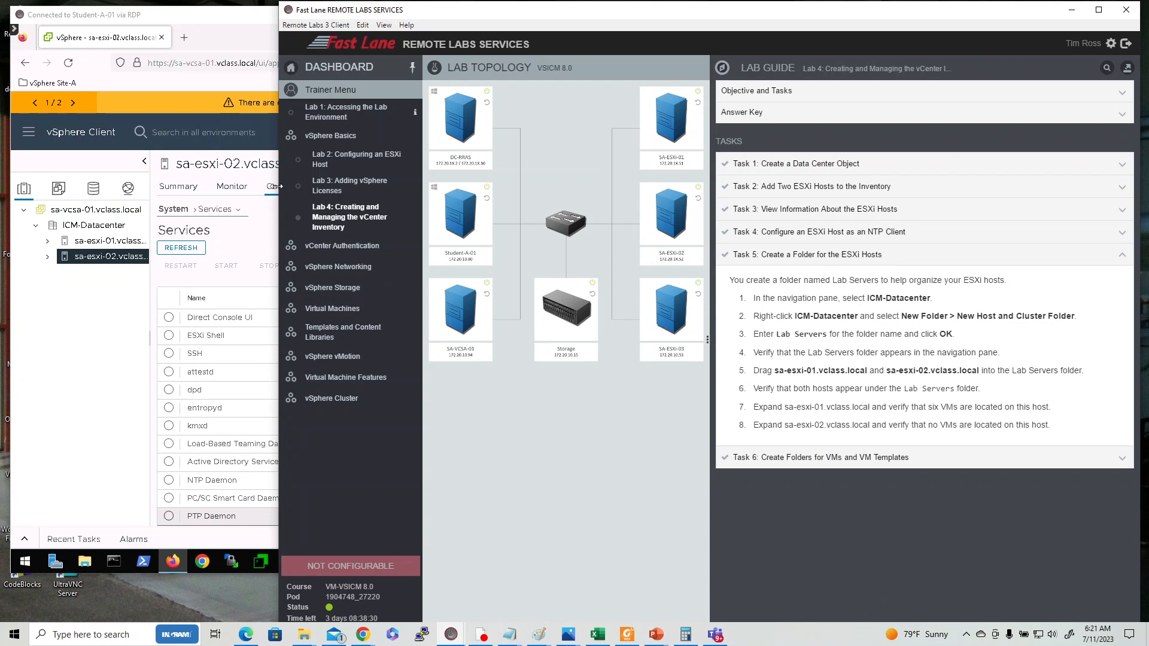
click(220, 103)
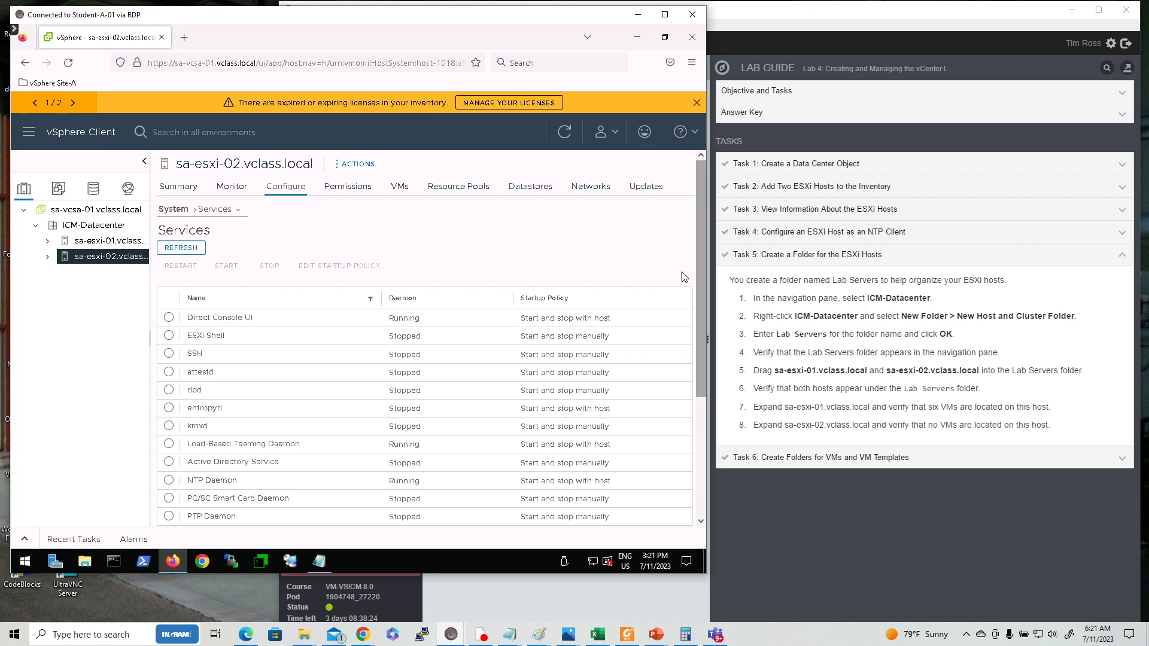
click(92, 231)
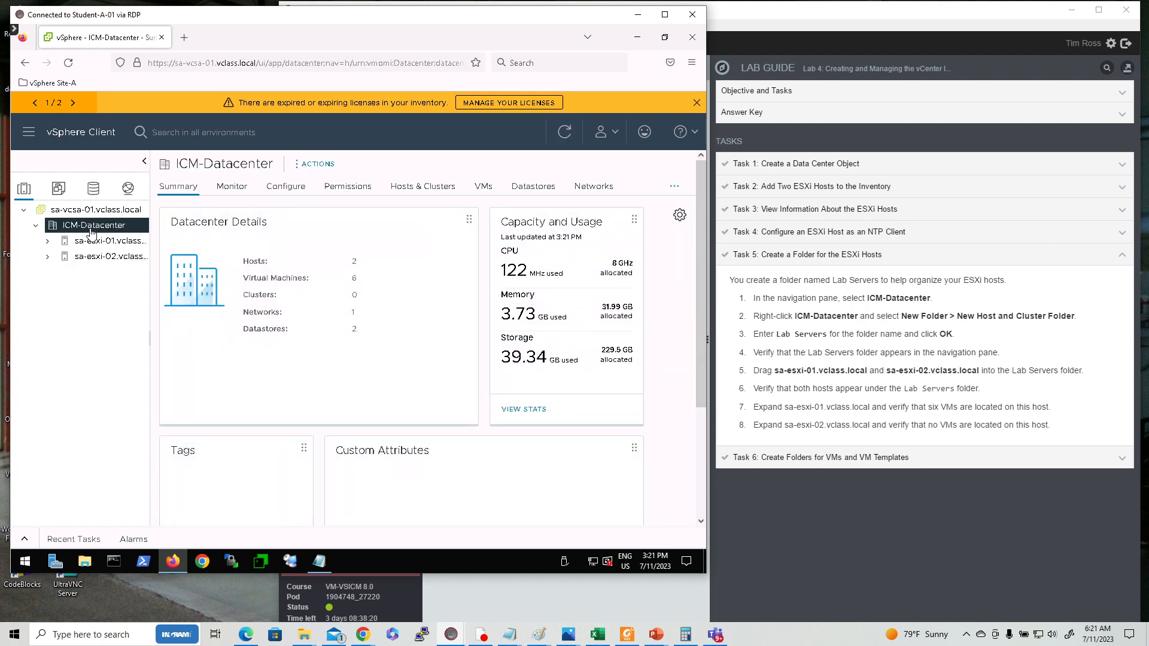
right_click(92, 233)
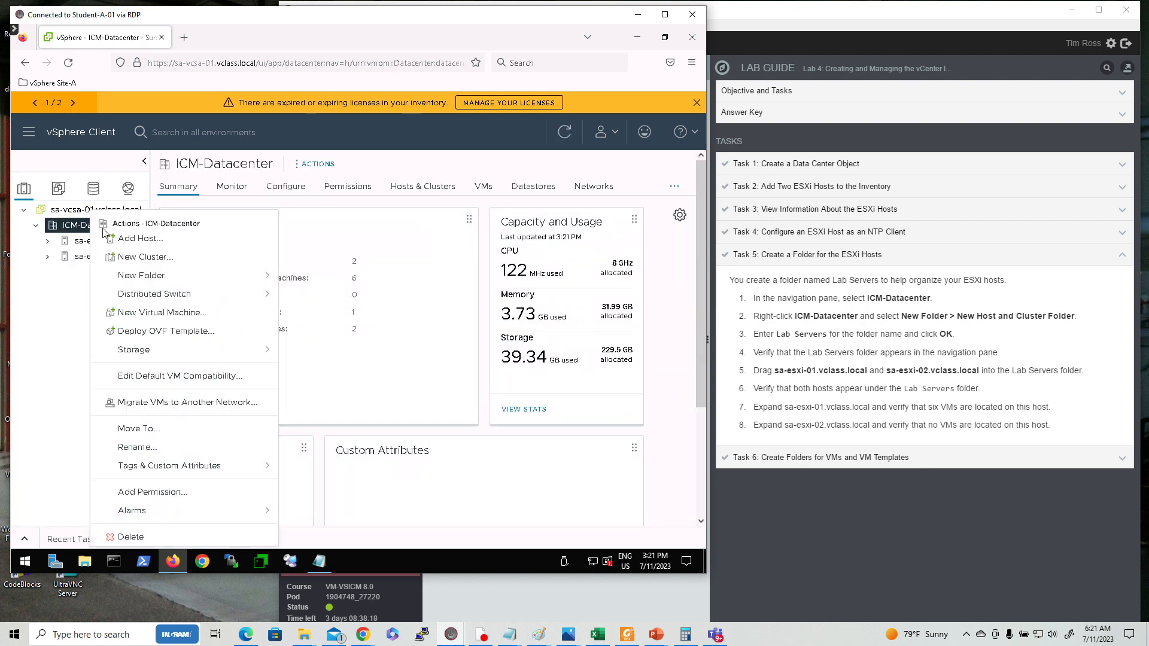
mouse_move(286, 281)
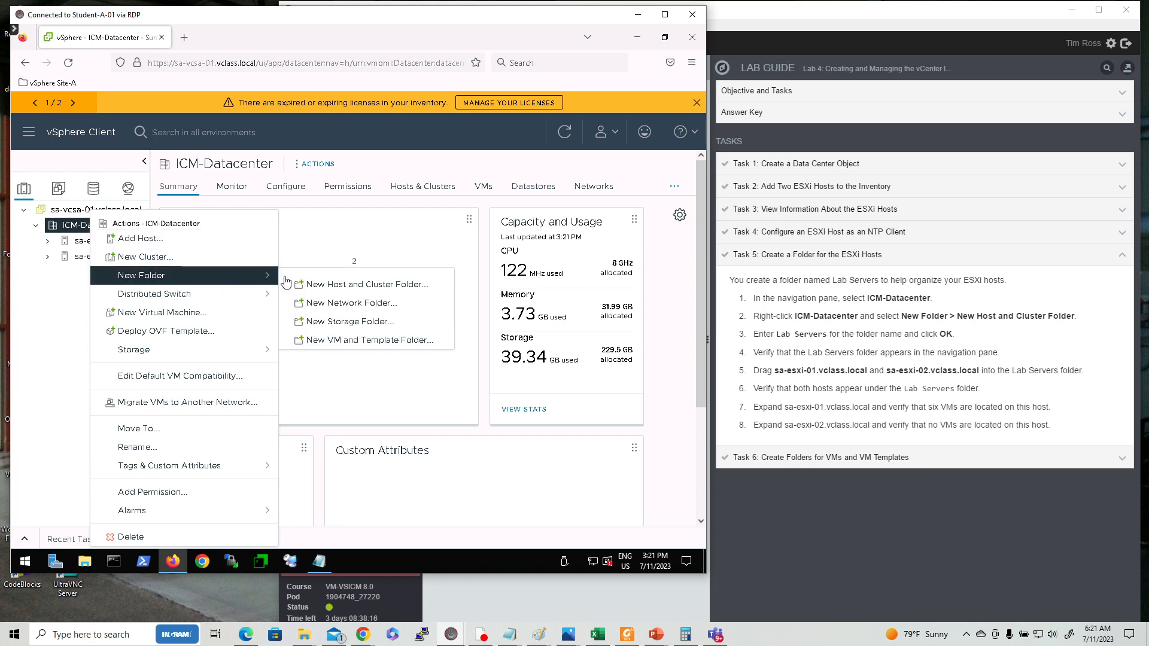
click(390, 287)
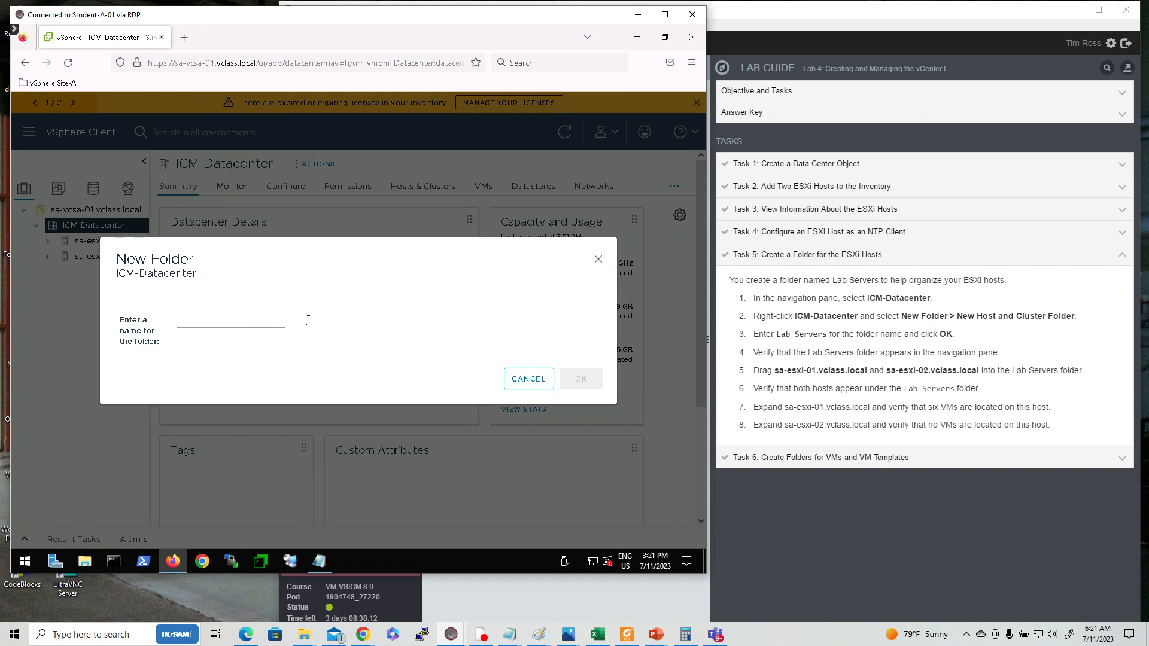
click(190, 324)
text(Lab Ser)
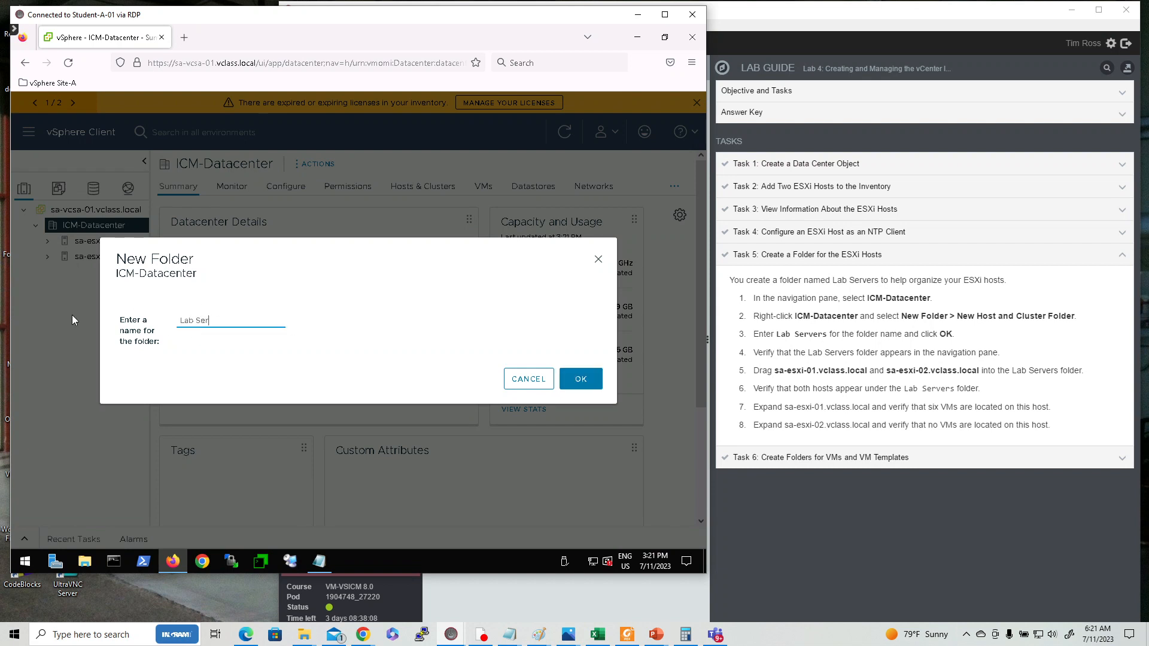
text(vers)
click(578, 385)
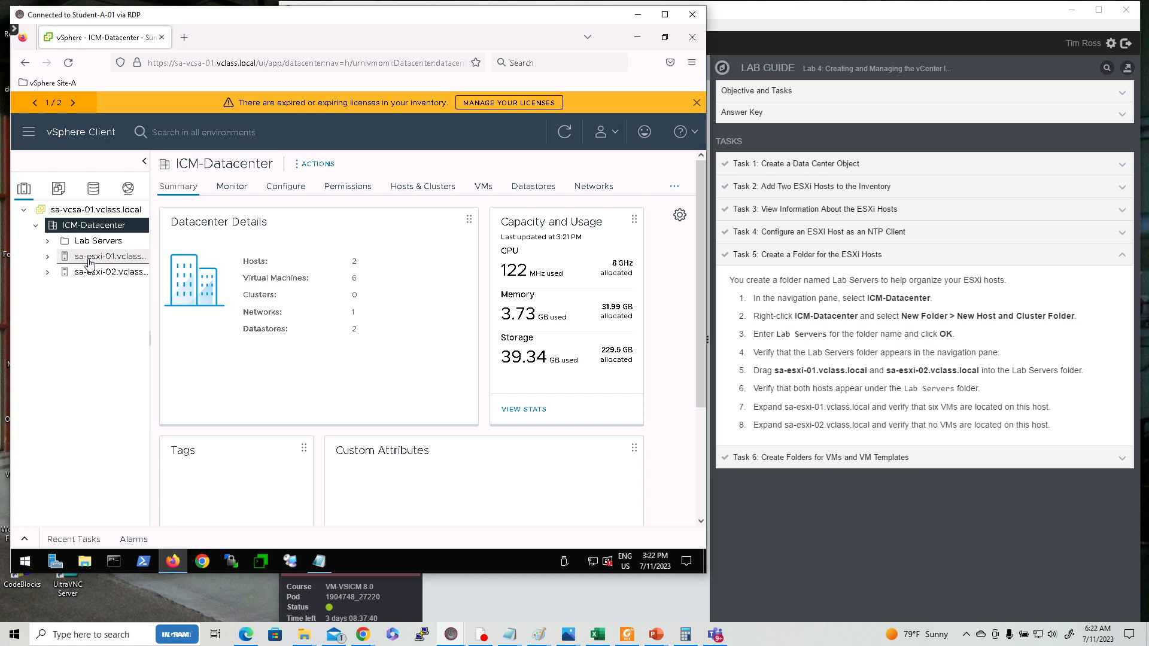
Move sa-esxi-01 and sa-esxi-02 into the Lab Servers folder and expand sa-esxi-01 to show its VMs.
drag(90, 262, 72, 245)
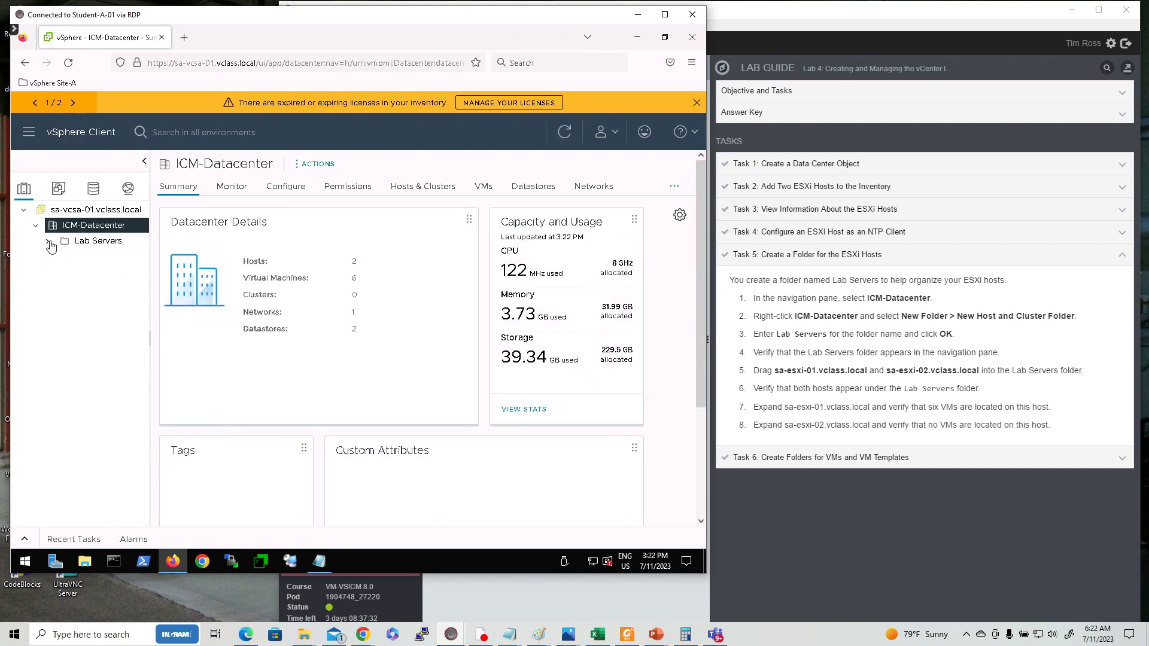
click(48, 243)
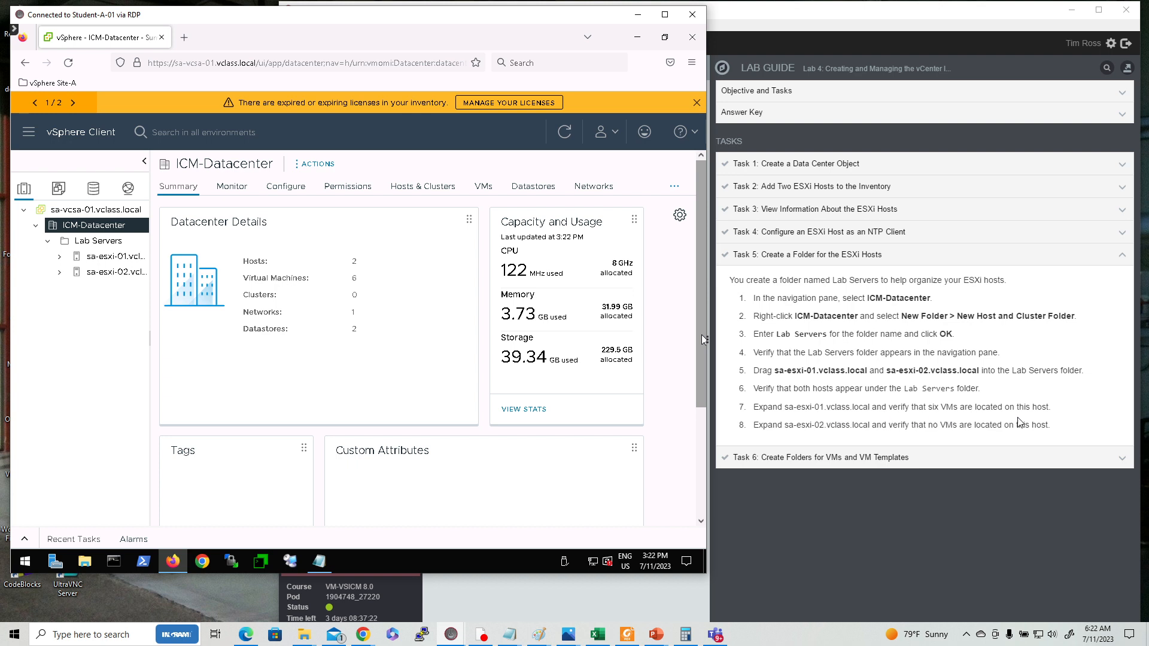
click(59, 257)
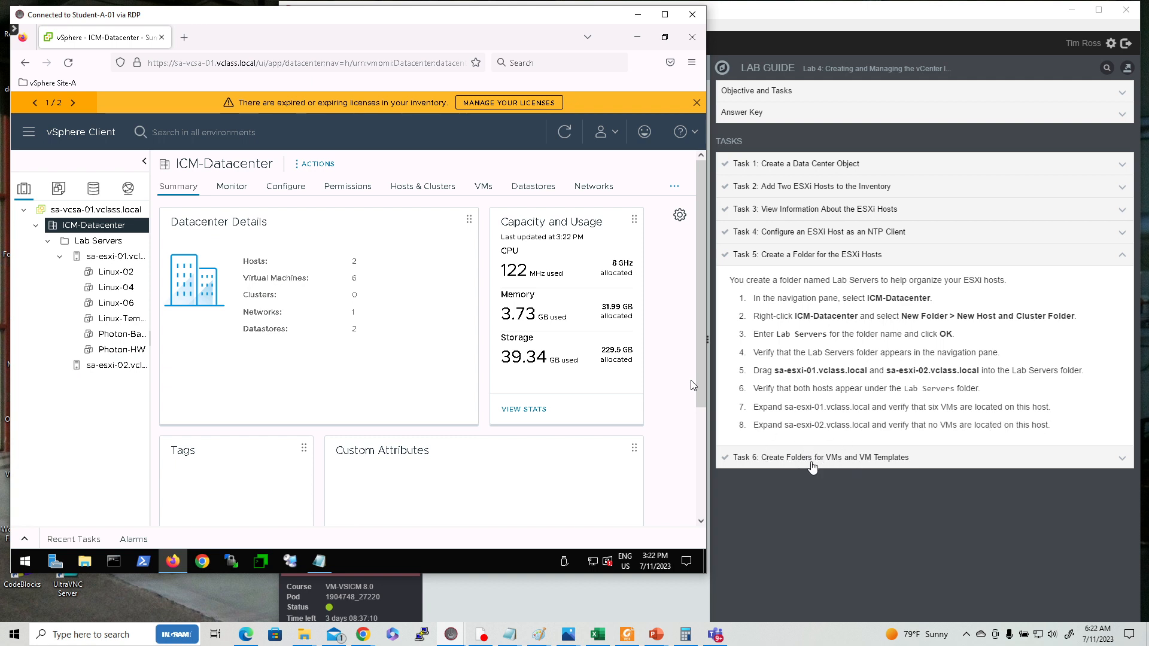
Switch to the VMs and Templates view and create a VM and template folder named Lab VMs under ICM-Datacenter.
click(807, 463)
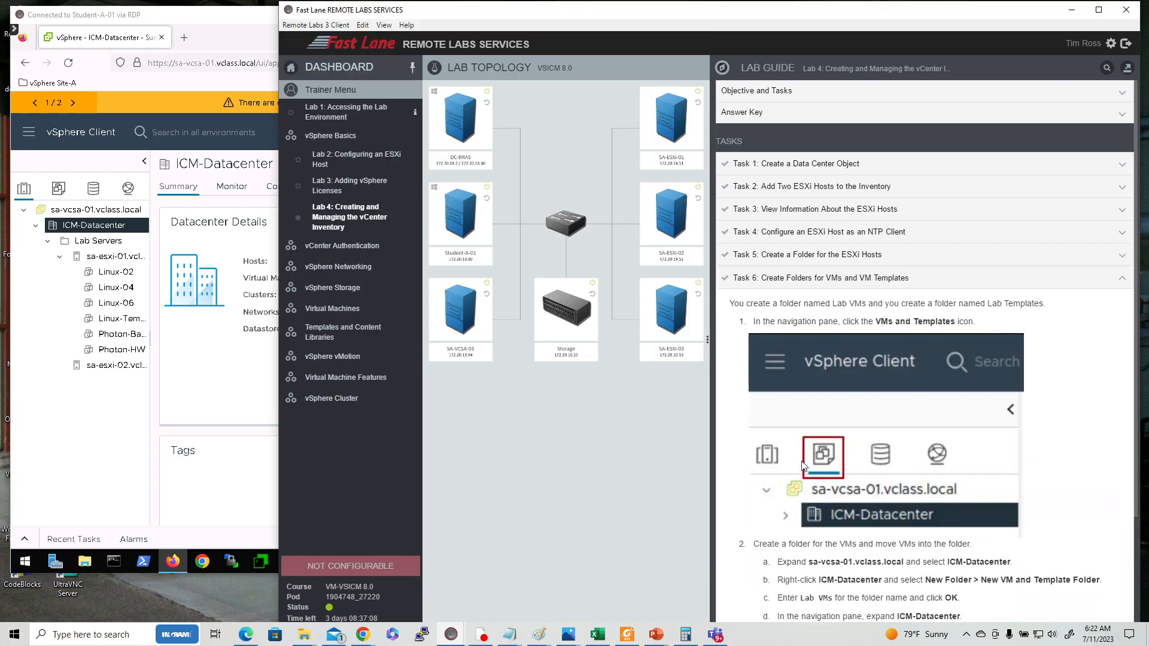
click(246, 15)
scroll(809, 247, down, 2)
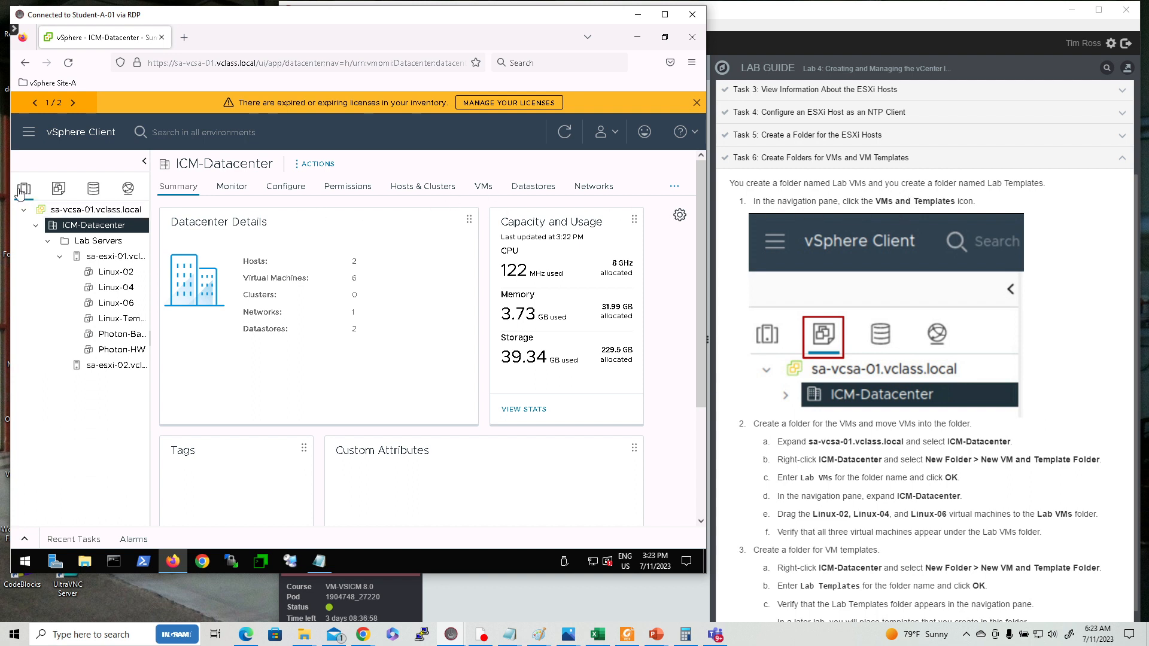
click(58, 189)
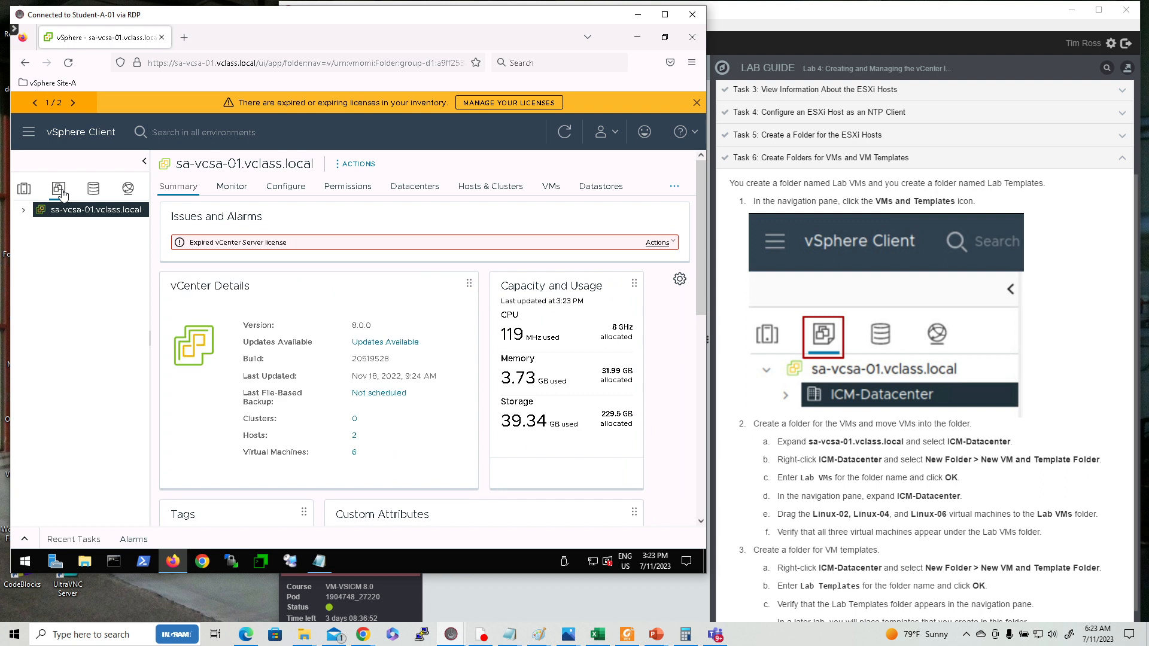
click(24, 211)
click(75, 226)
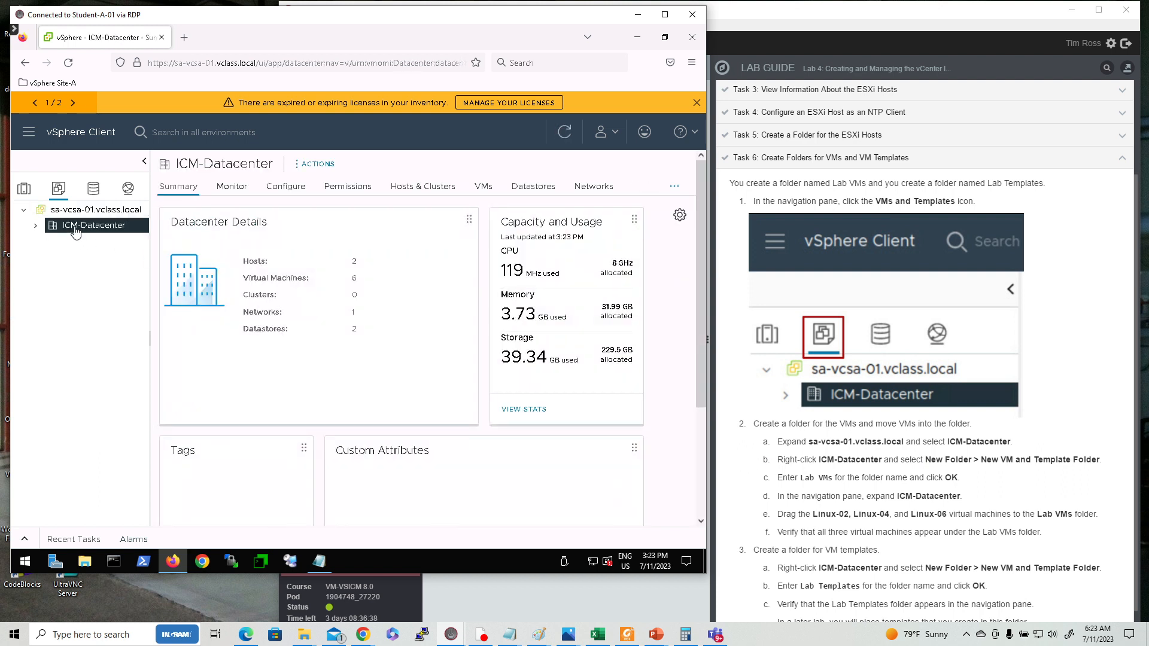
right_click(76, 231)
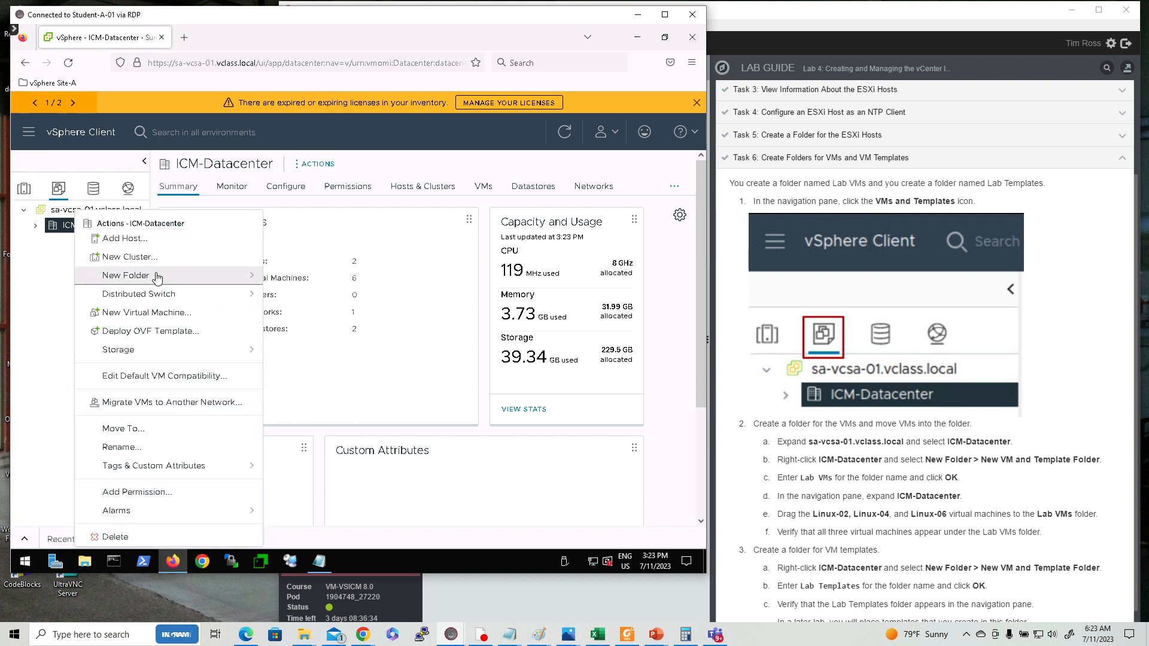
mouse_move(196, 276)
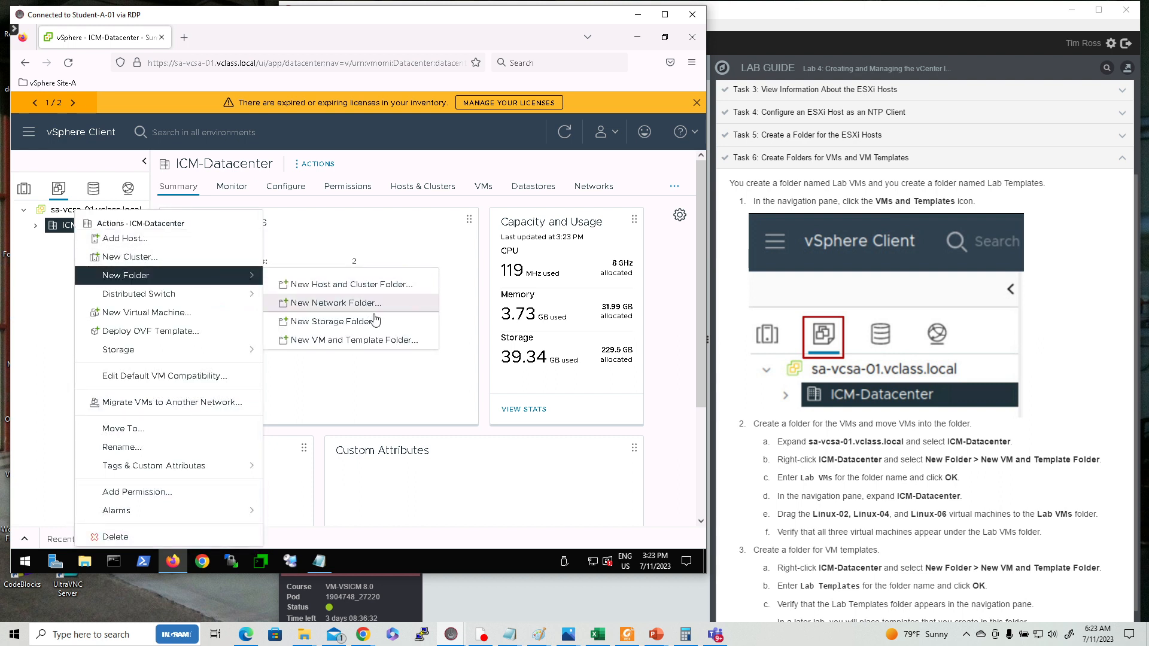
click(391, 341)
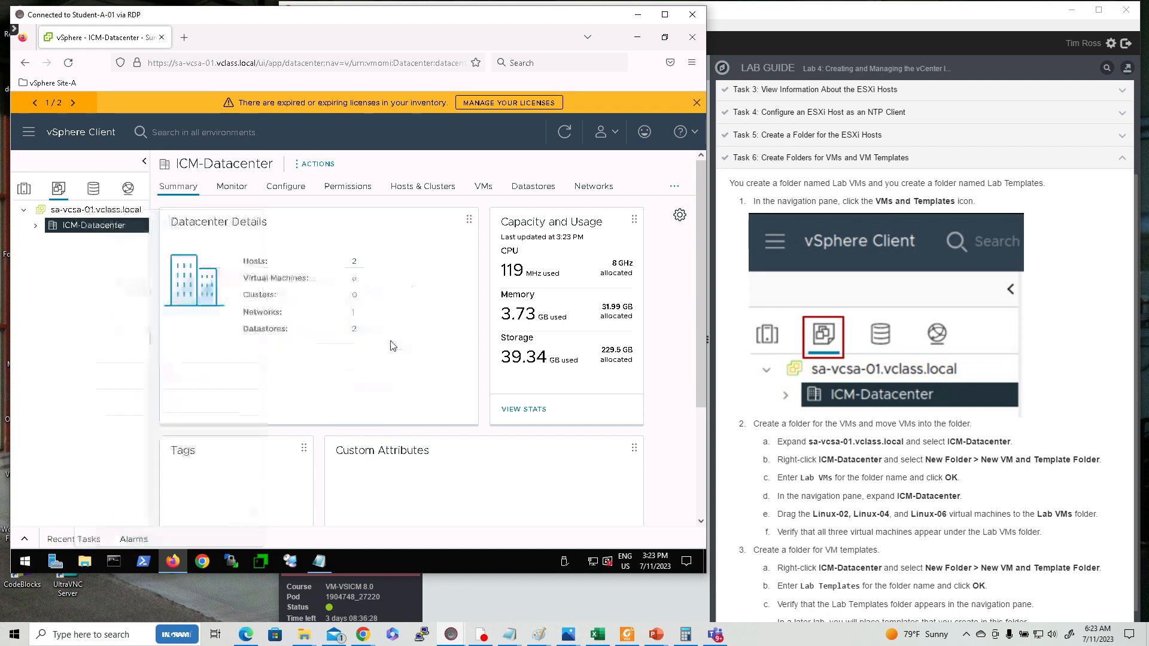
click(199, 321)
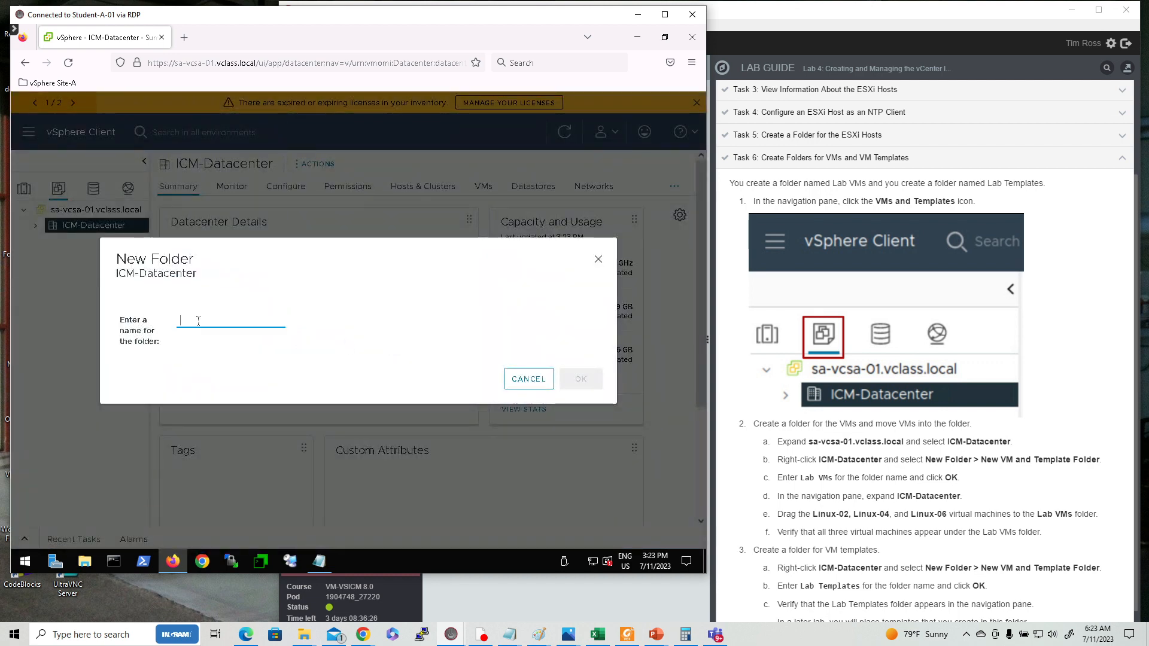
text(Lab VMs)
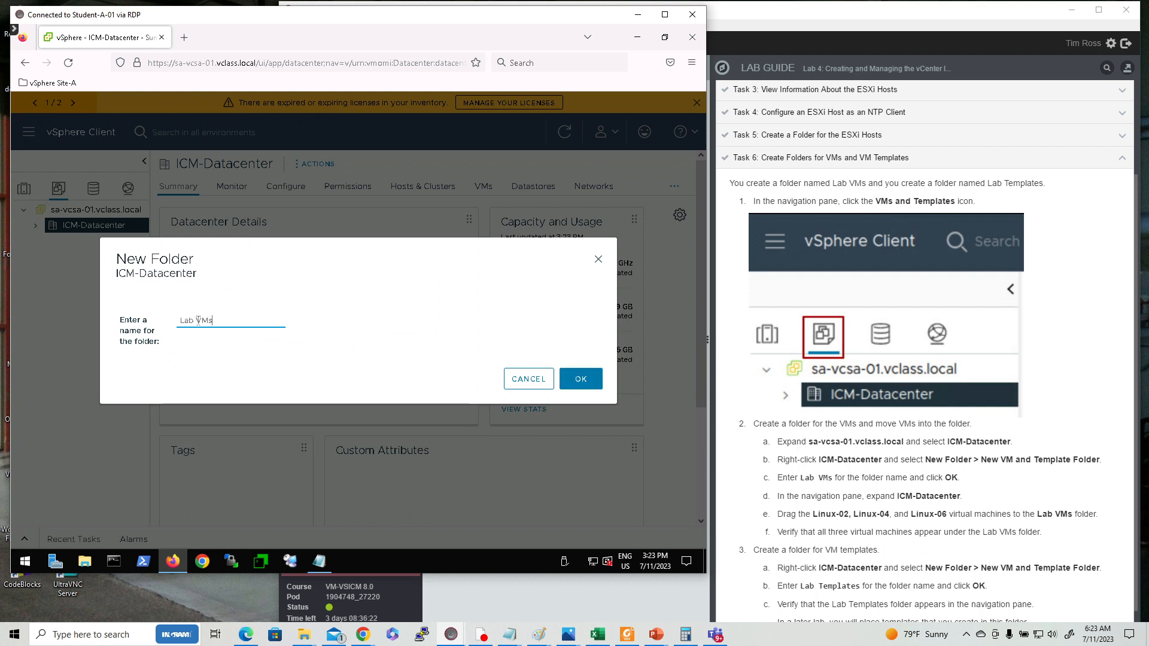
click(584, 380)
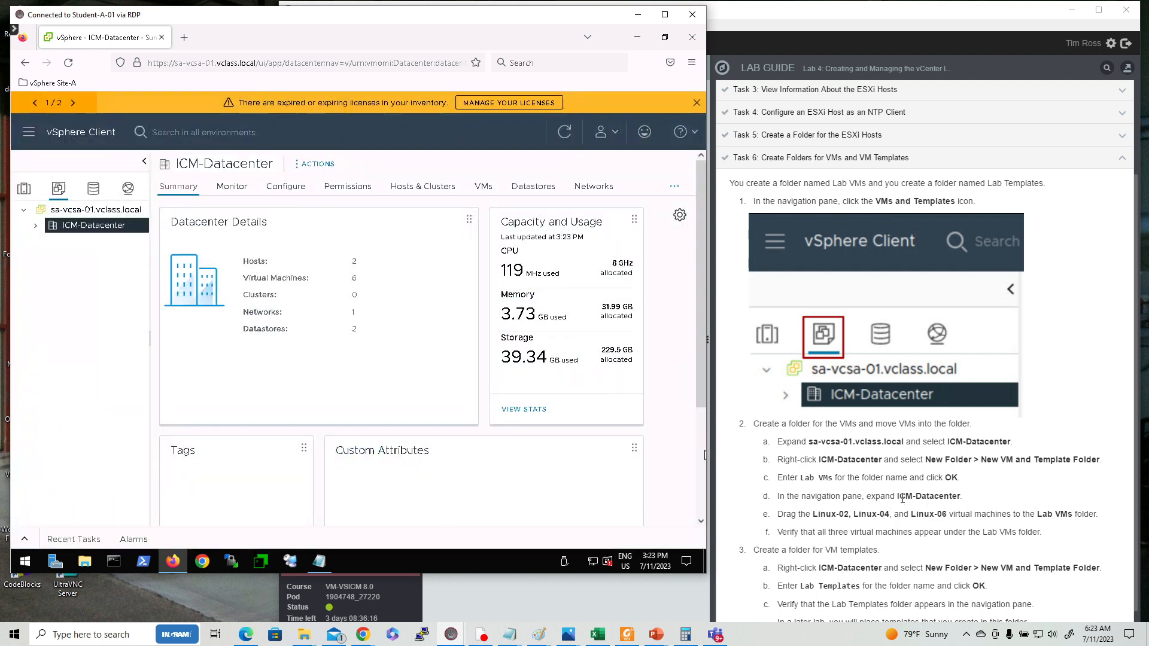
Move the Linux-02, Linux-04 and Linux-06 virtual machines into the Lab VMs folder and expand it.
scroll(902, 498, down, 1)
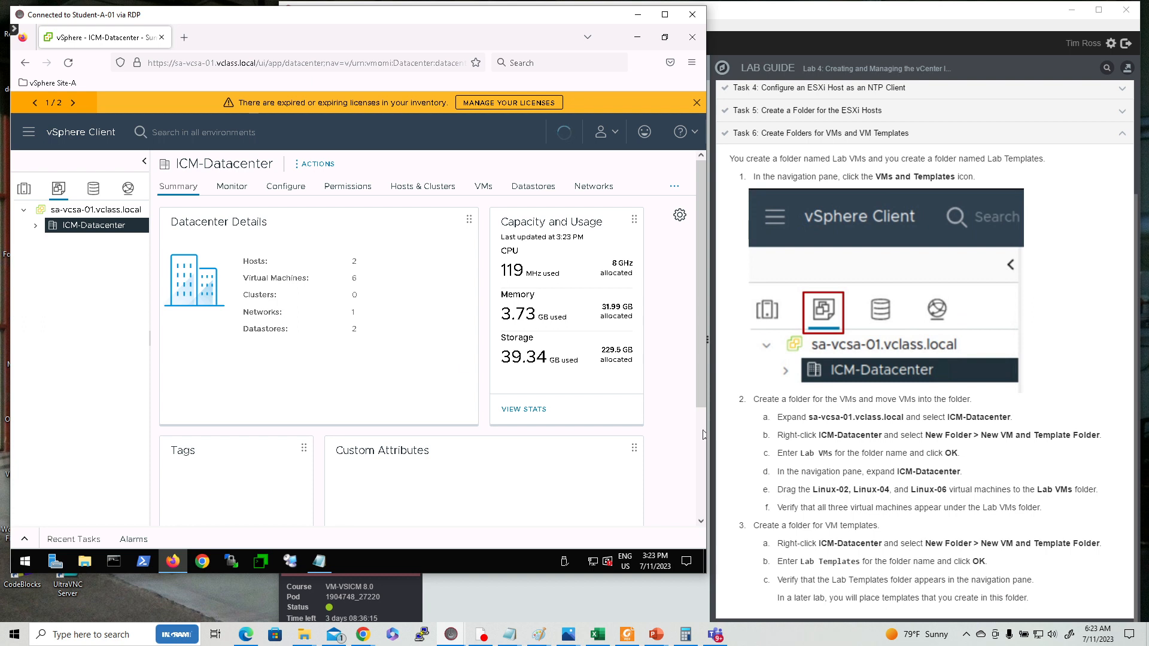
click(35, 226)
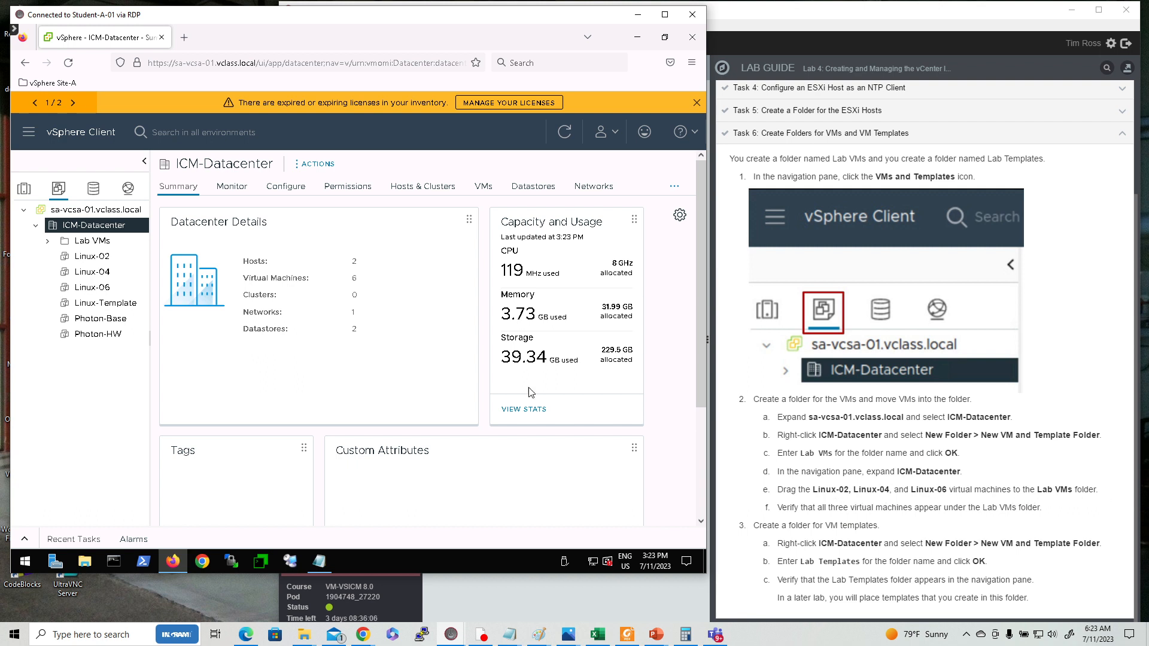
mouse_move(79, 262)
mouse_down()
mouse_move(70, 246)
mouse_move(86, 245)
mouse_up()
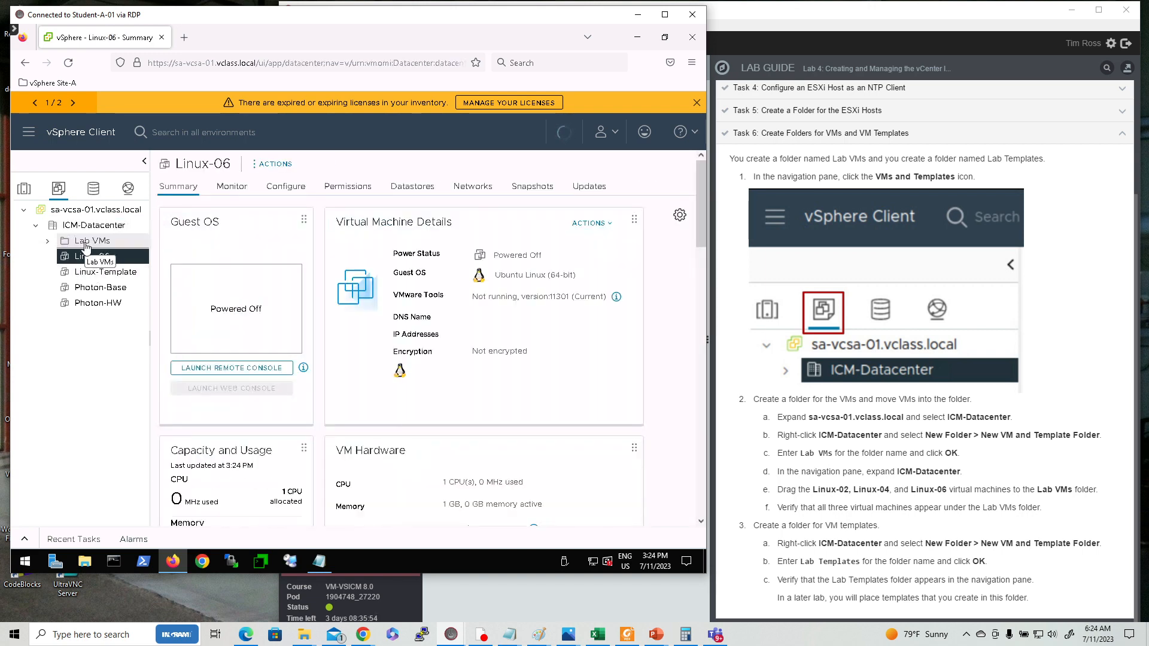
click(47, 241)
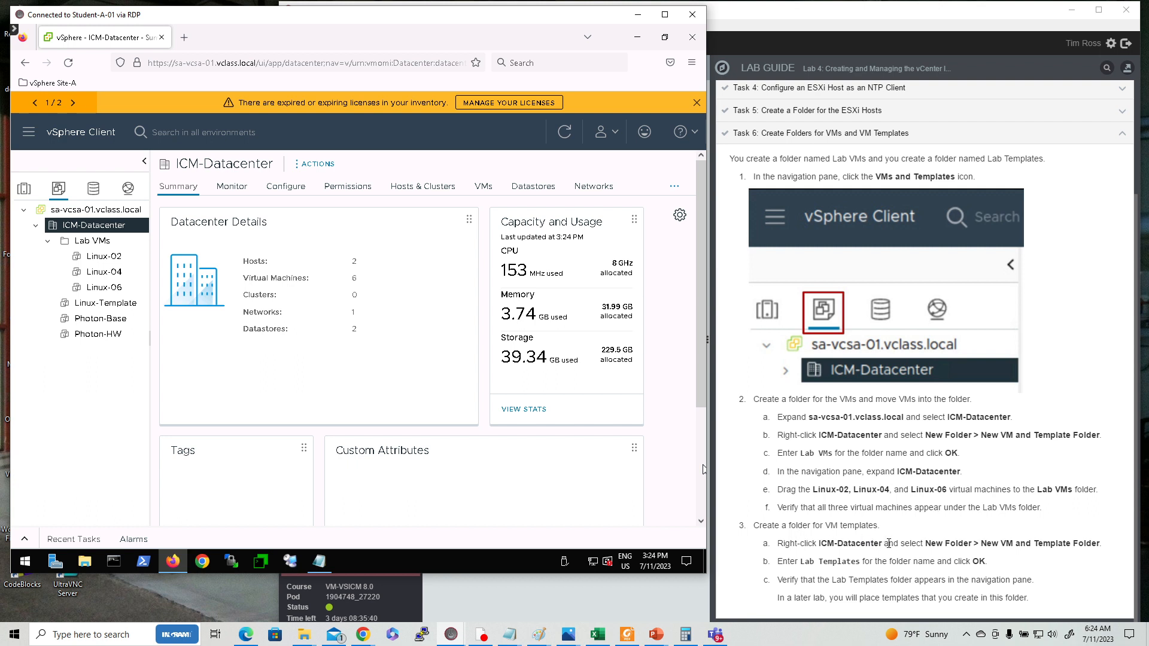
Create another VM and template folder named Lab Templates under ICM-Datacenter.
right_click(76, 230)
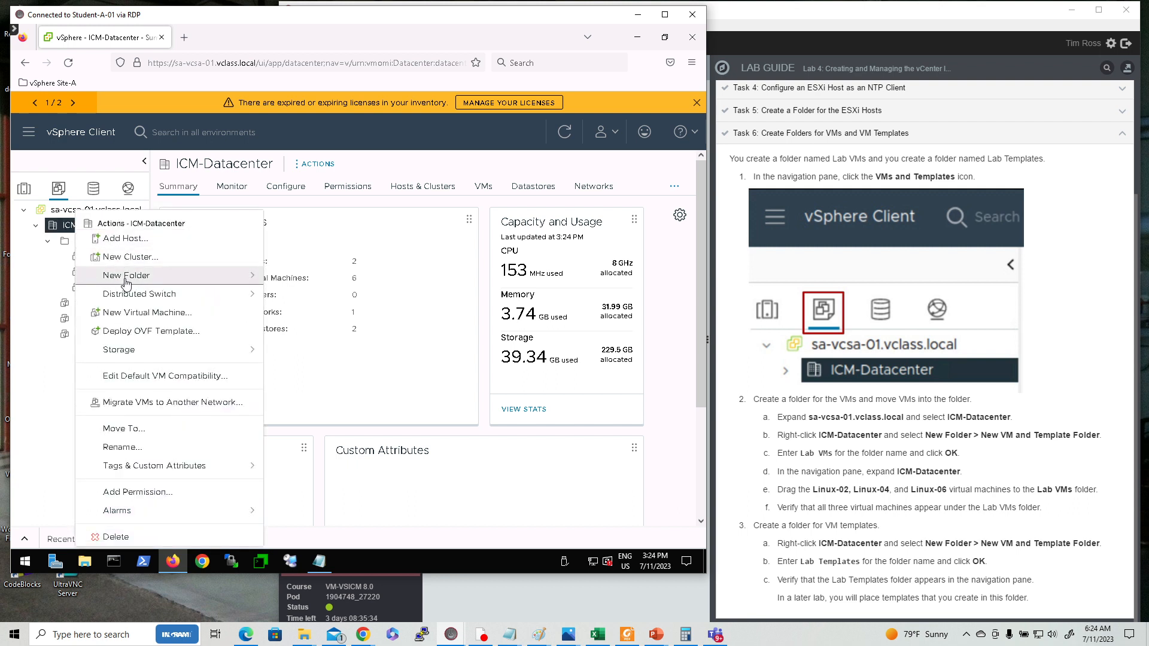
click(257, 276)
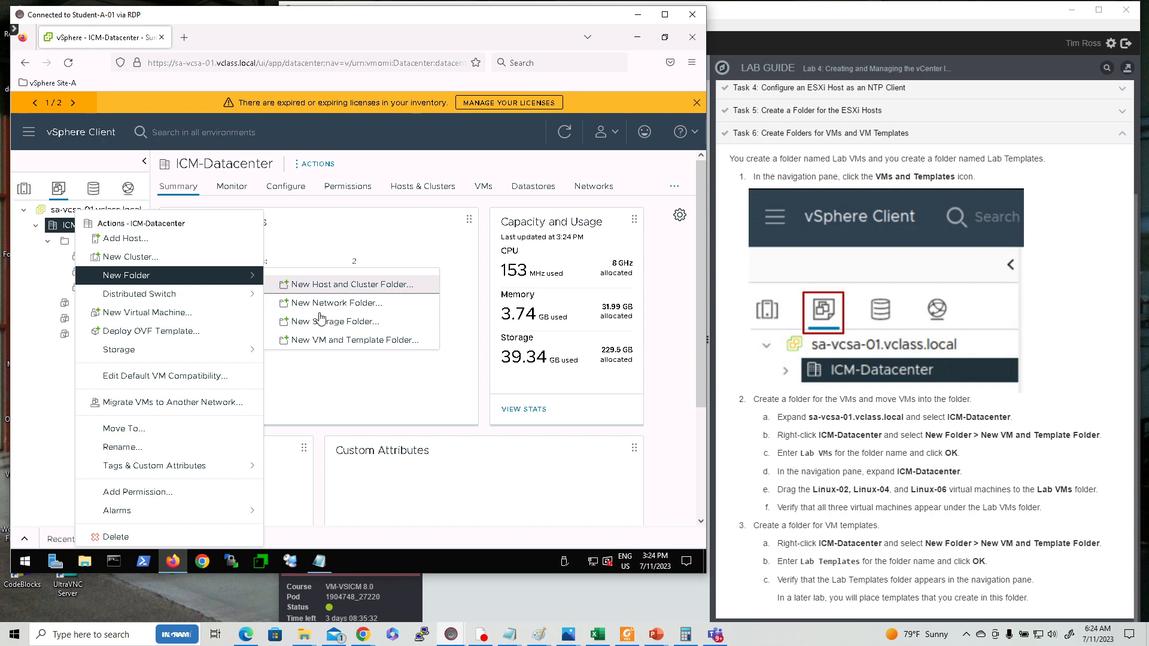
click(366, 341)
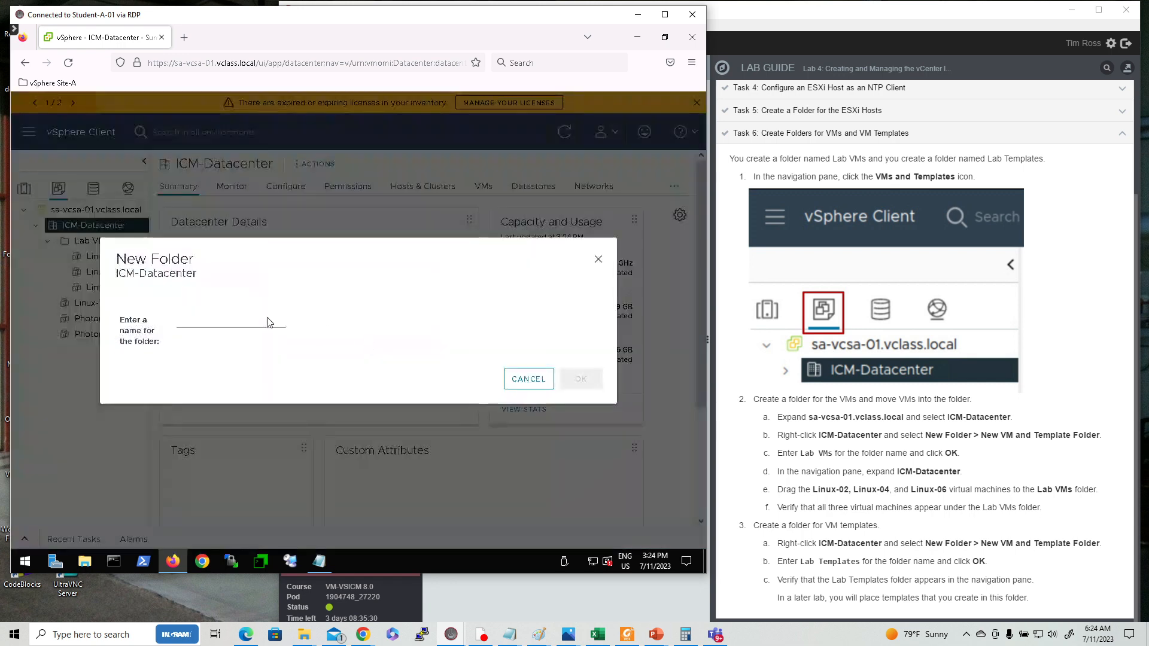
click(203, 320)
text(La)
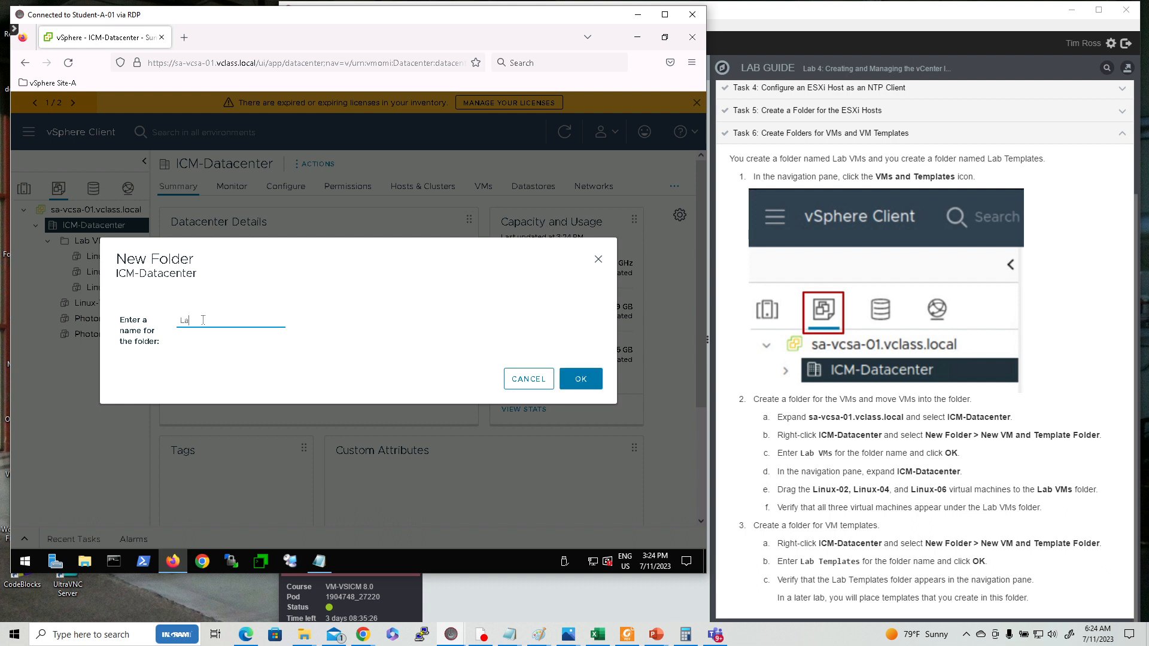
text(b Templates)
click(581, 380)
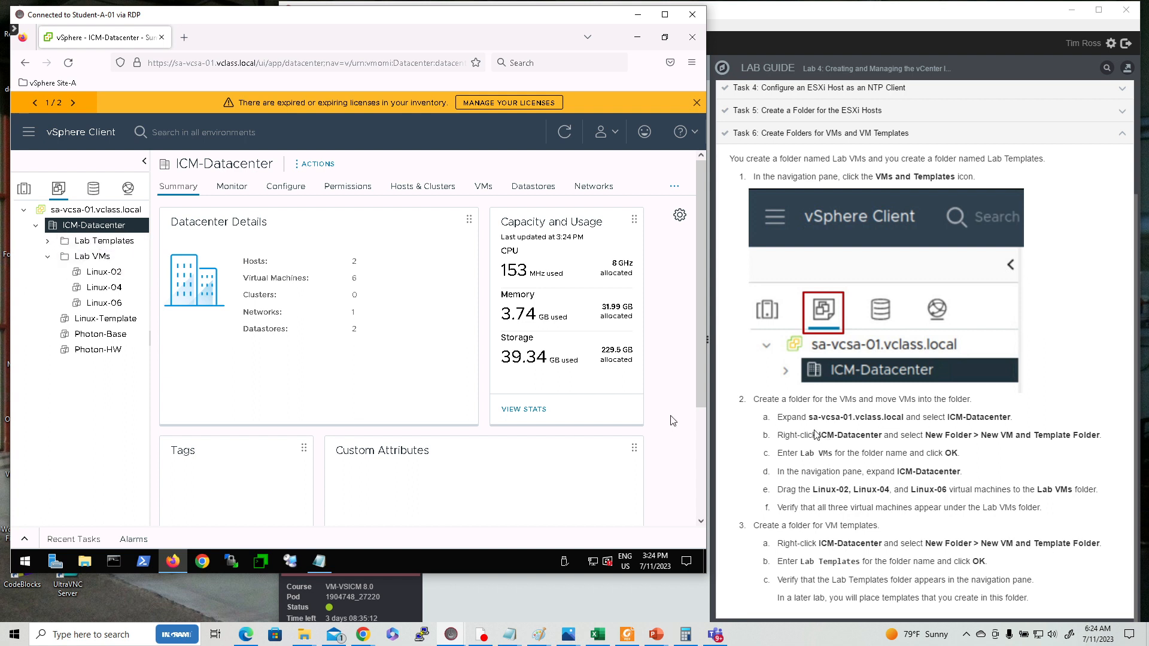
click(860, 128)
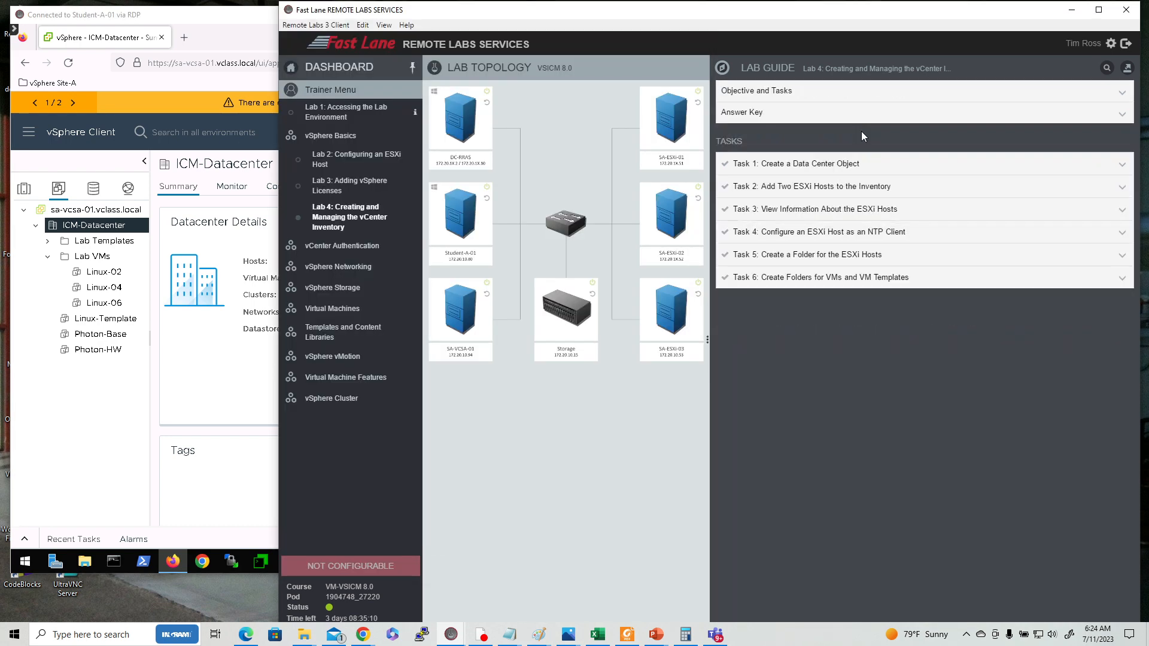